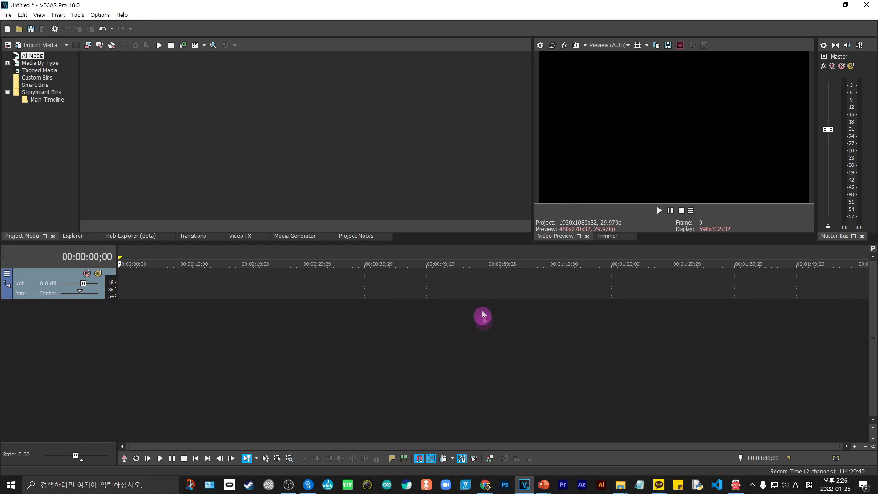
Step: Enlarge the video preview area and set the preview quality to Best (Full)
left_click_drag(470, 243, 476, 337)
left_click_drag(530, 271, 405, 278)
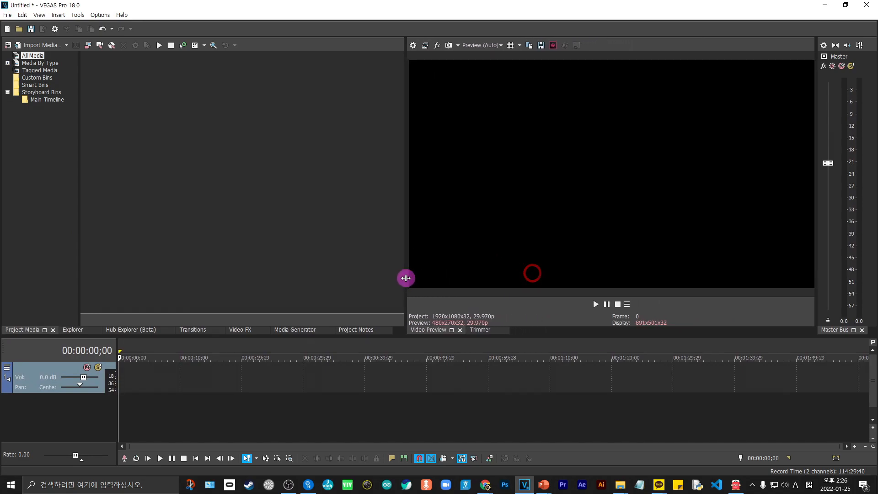
left_click(483, 45)
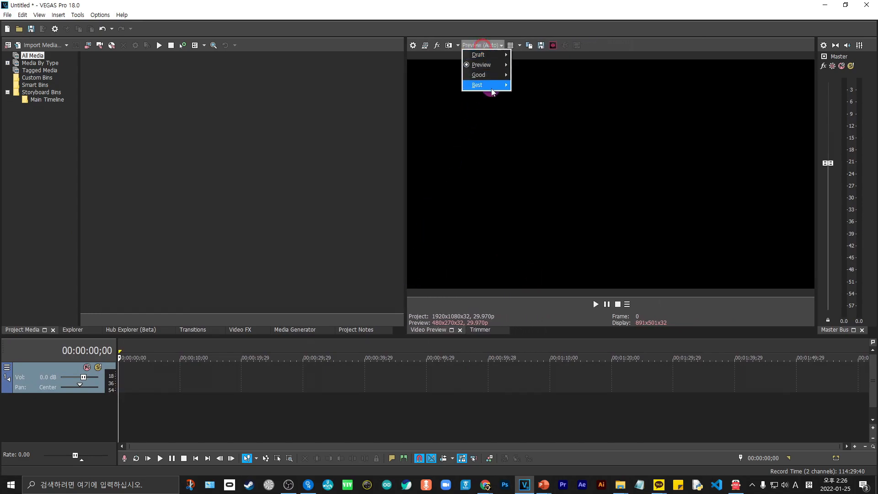
mouse_move(487, 87)
left_click(529, 97)
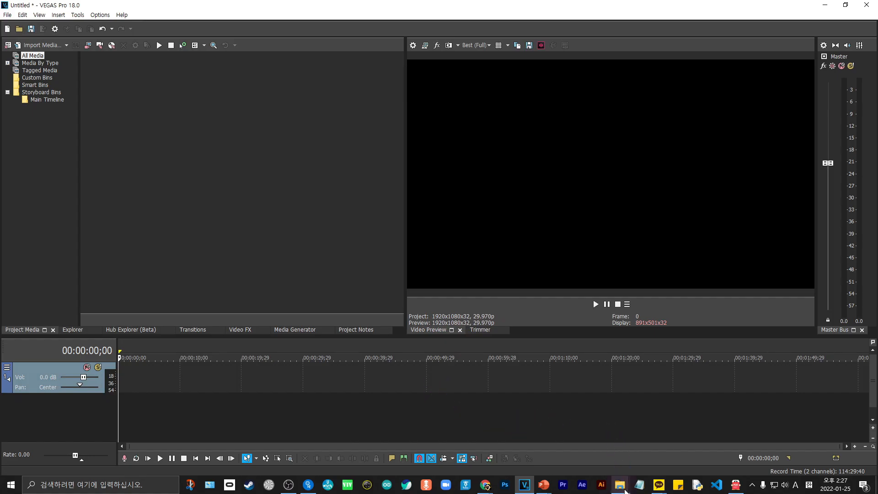
mouse_move(620, 485)
mouse_move(646, 458)
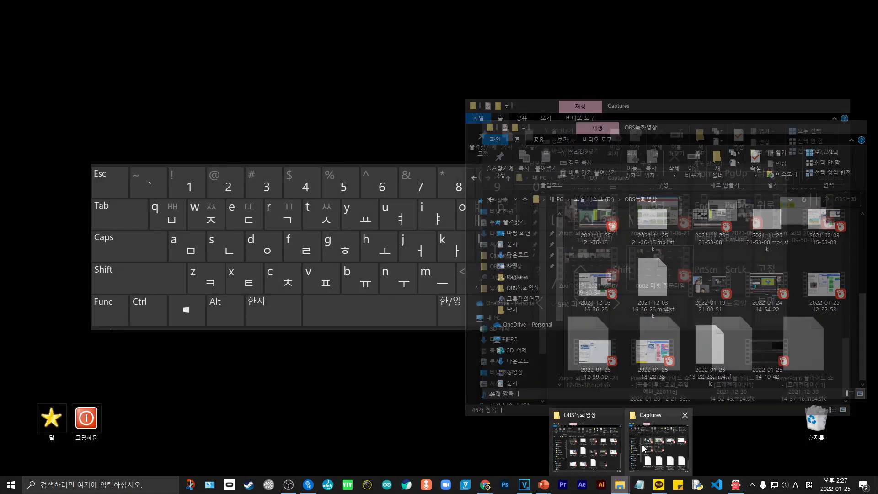
left_click(587, 446)
left_click_drag(652, 352, 113, 383)
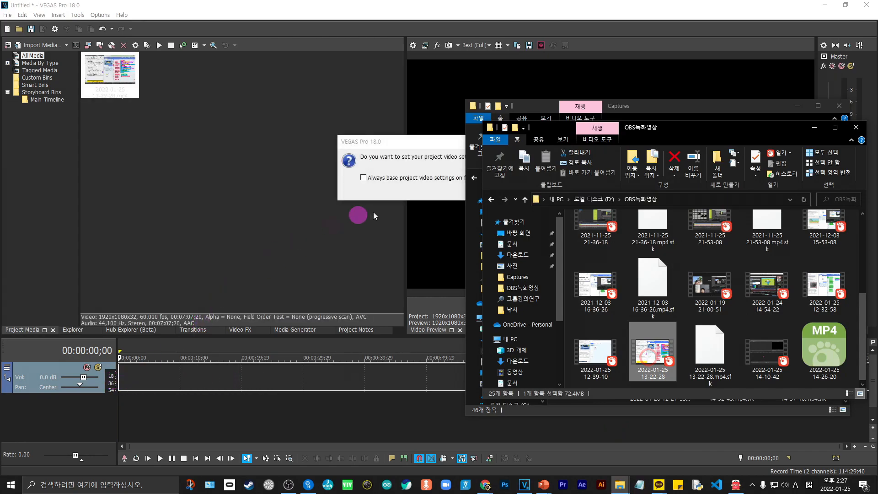
left_click(439, 177)
left_click(527, 191)
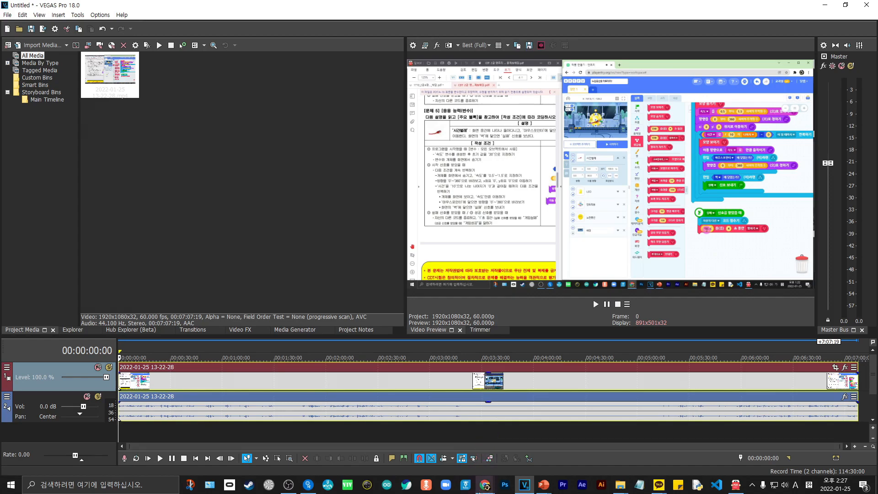
Step: View the Photopea start page in Chrome and return to VEGAS Pro
mouse_move(487, 489)
left_click(506, 457)
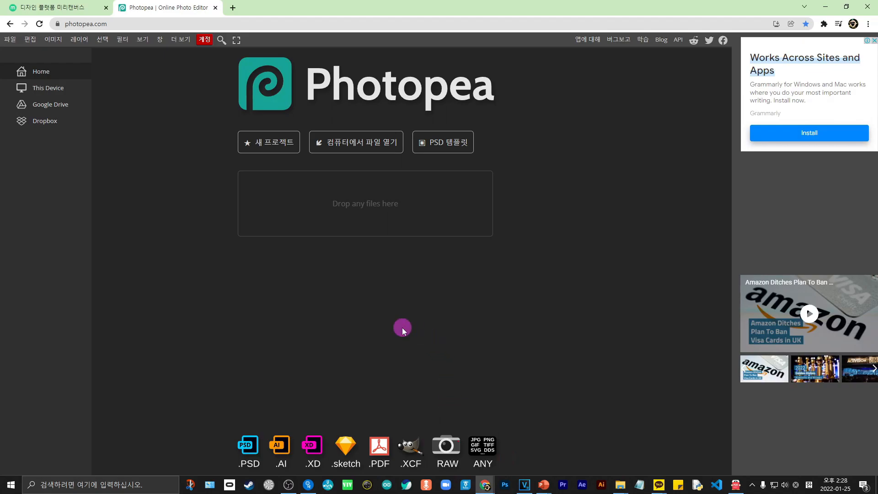
key("alt+Tab")
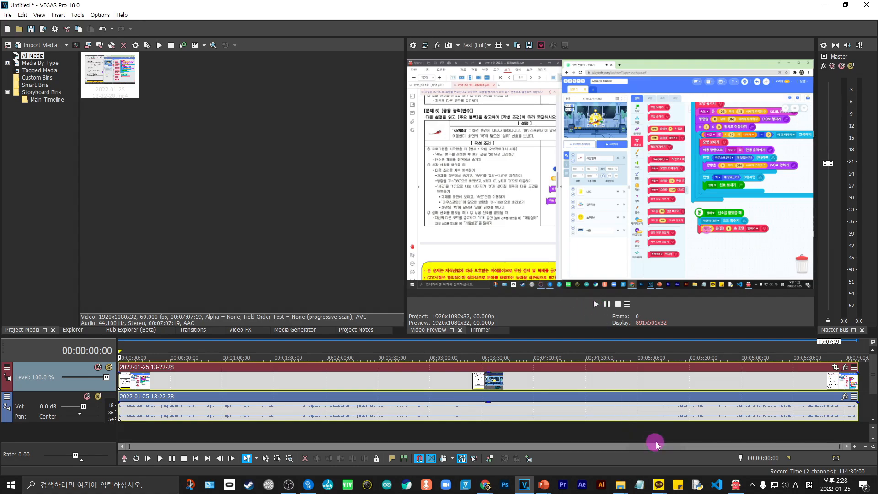
left_click(620, 485)
left_click(587, 446)
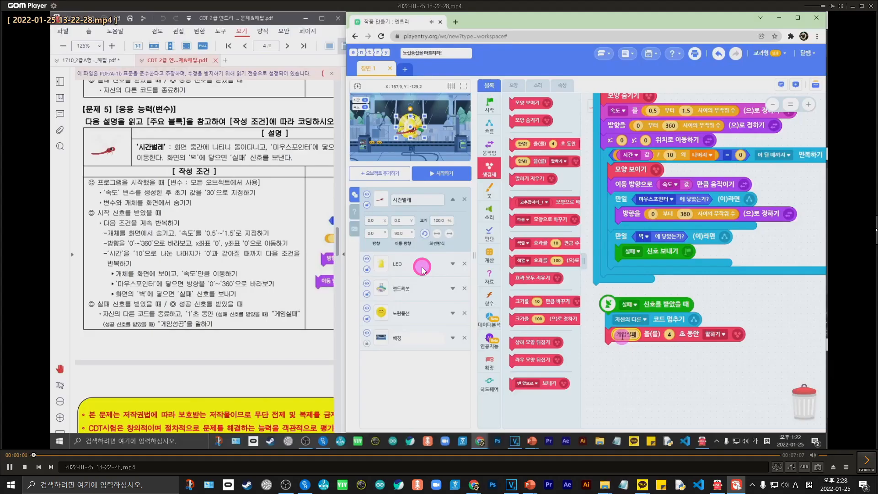
double_click(421, 264)
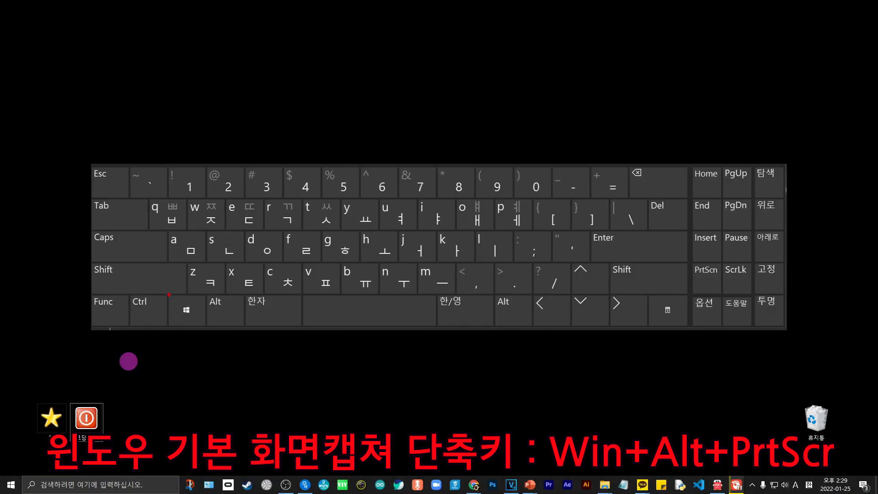
Step: Outline the Windows, Alt and PrtScn keys on the keyboard picture with red rectangles
mouse_move(168, 294)
left_mouse_down()
mouse_move(190, 322)
mouse_move(206, 326)
left_mouse_up()
left_click_drag(206, 294, 245, 325)
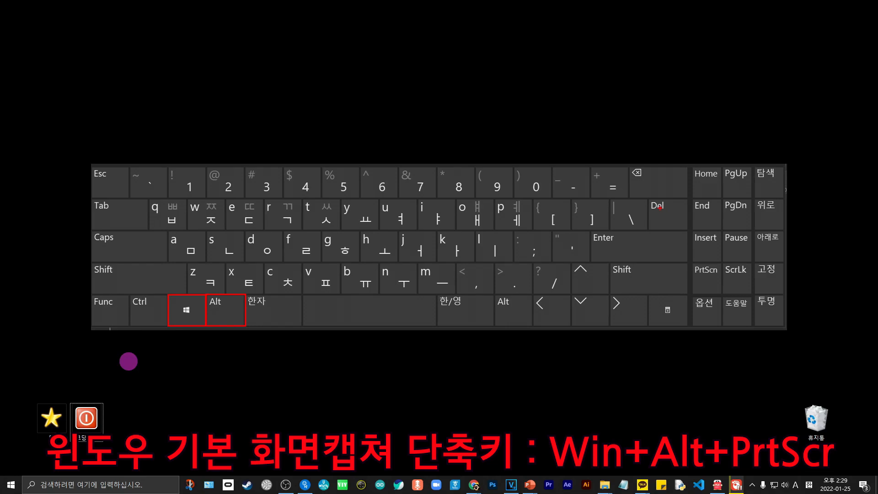
left_click_drag(690, 261, 722, 293)
Step: Take a rectangular snip of the whole keyboard picture and open it in Snip & Sketch
key("super+shift+s")
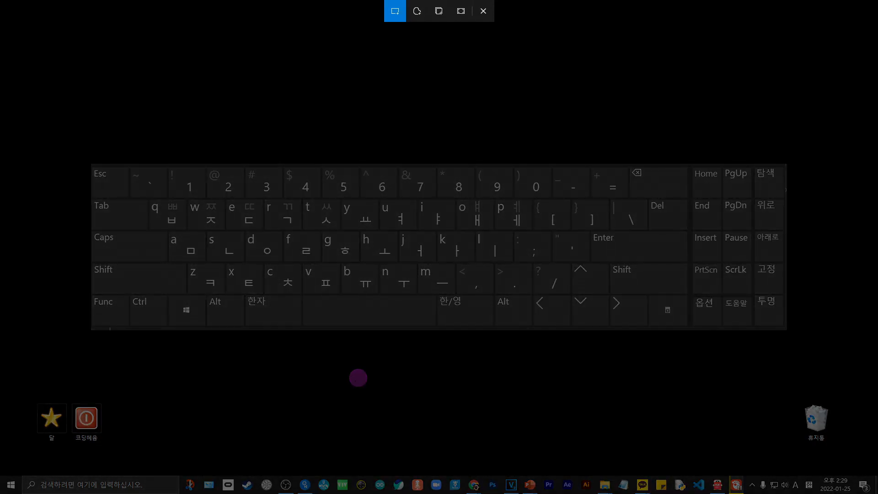
left_click_drag(89, 163, 786, 330)
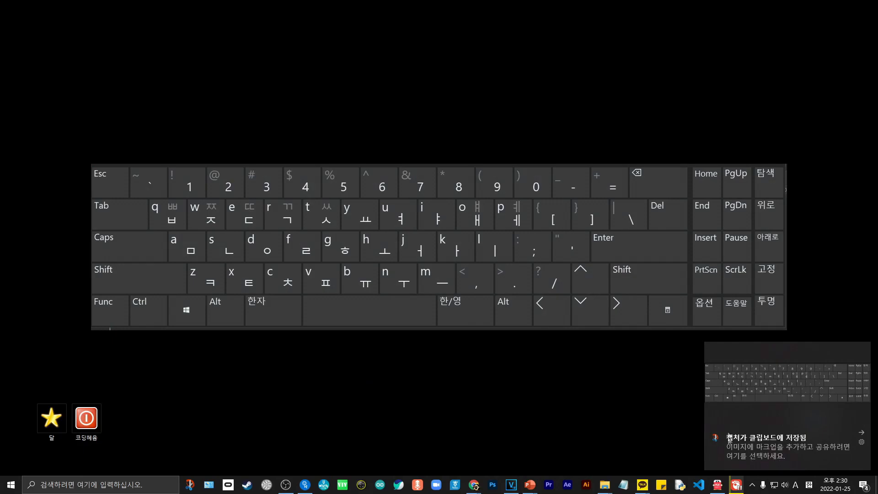
left_click(800, 448)
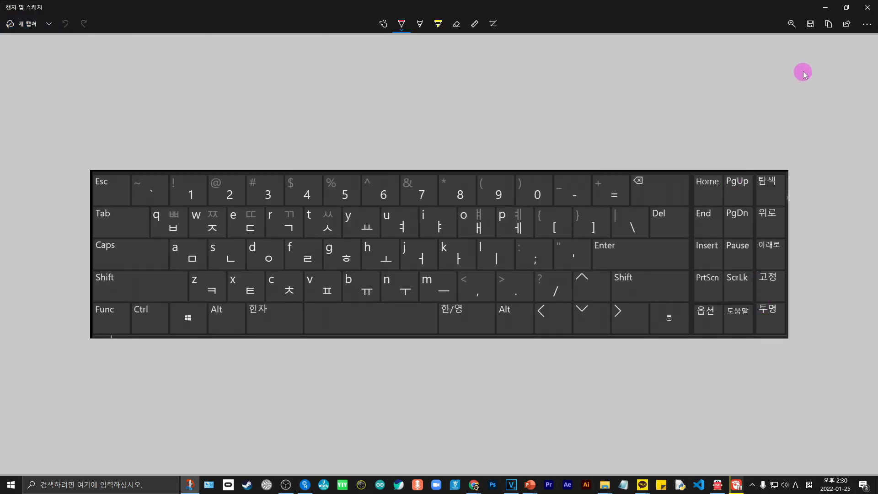
Step: View the save dialog for the keyboard snip, cancel it and close the snip editor
left_click(809, 30)
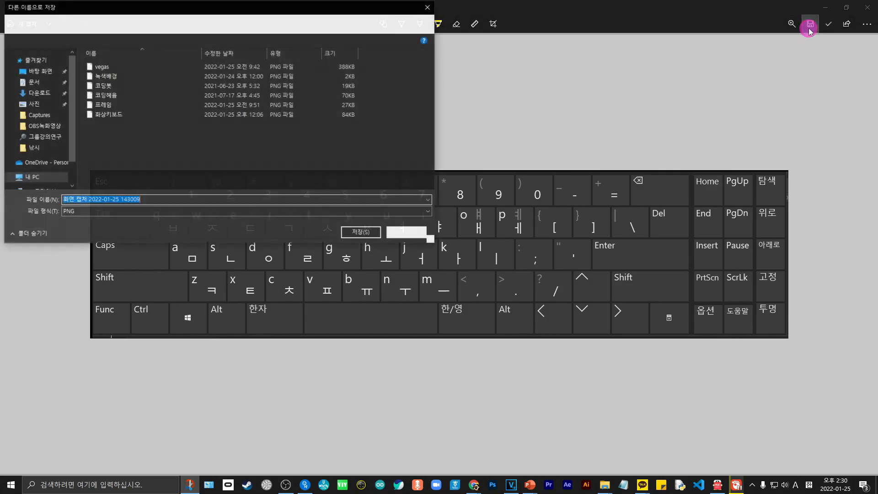
left_click(418, 235)
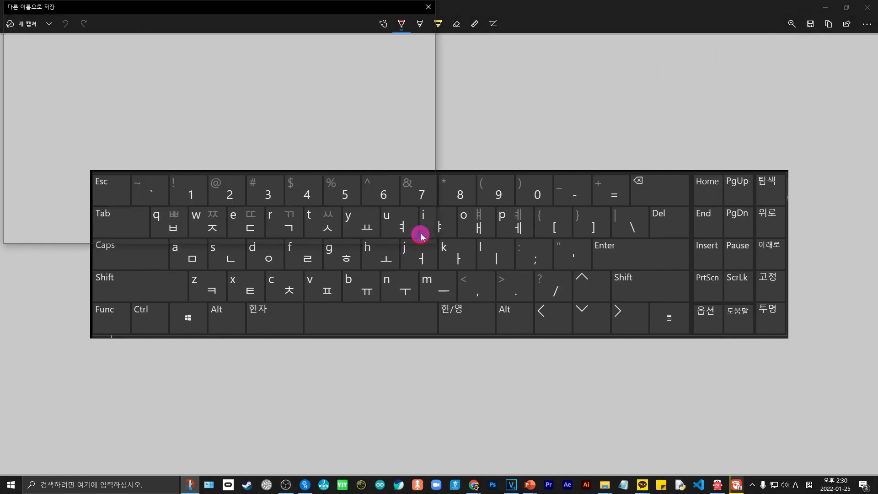
left_click(874, 2)
Step: Outline the Windows, Shift and S keys on the keyboard picture with red rectangles
left_click_drag(168, 294, 207, 327)
left_click_drag(84, 262, 189, 292)
left_click_drag(205, 229, 244, 261)
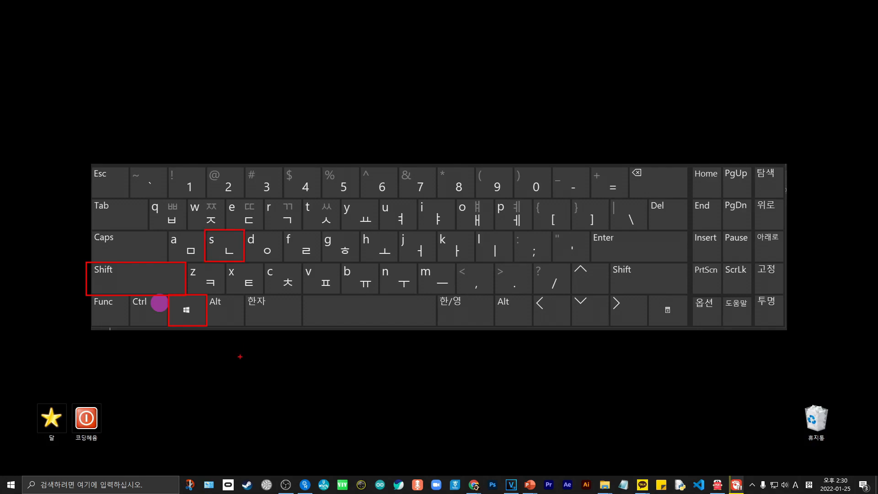
Step: Take a freeform snip around the keyboard picture
key("super+shift+s")
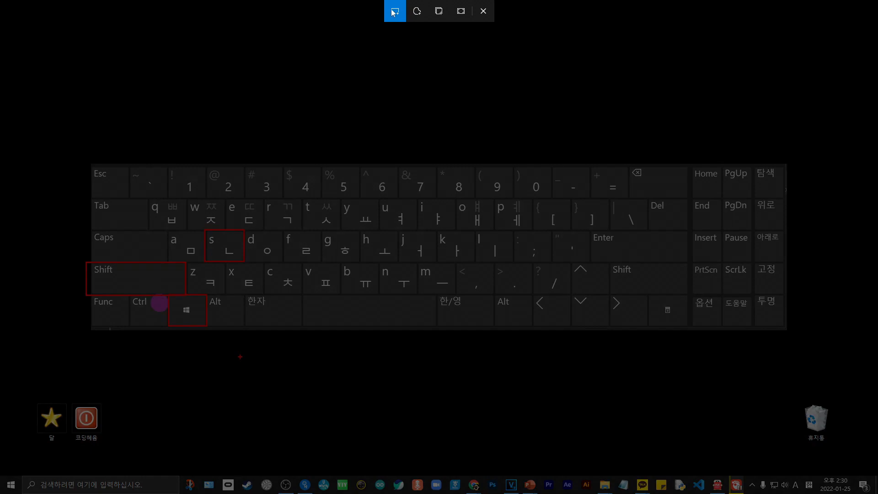
left_click(416, 18)
mouse_move(294, 148)
left_mouse_down()
mouse_move(247, 121)
mouse_move(126, 144)
mouse_move(59, 190)
mouse_move(70, 329)
mouse_move(214, 373)
mouse_move(370, 383)
mouse_move(543, 378)
mouse_move(787, 333)
mouse_move(825, 204)
mouse_move(663, 140)
mouse_move(288, 147)
left_mouse_up()
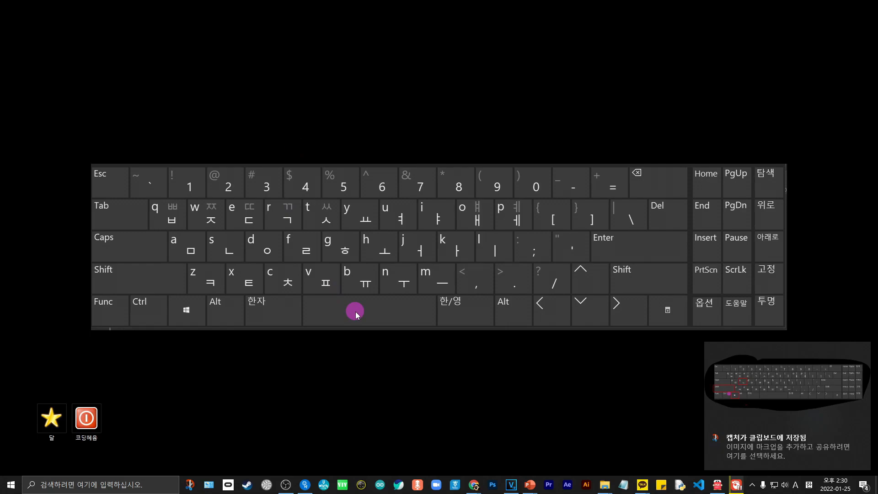
Step: Start a snip in window capture mode and exit without capturing
key("super+shift+s")
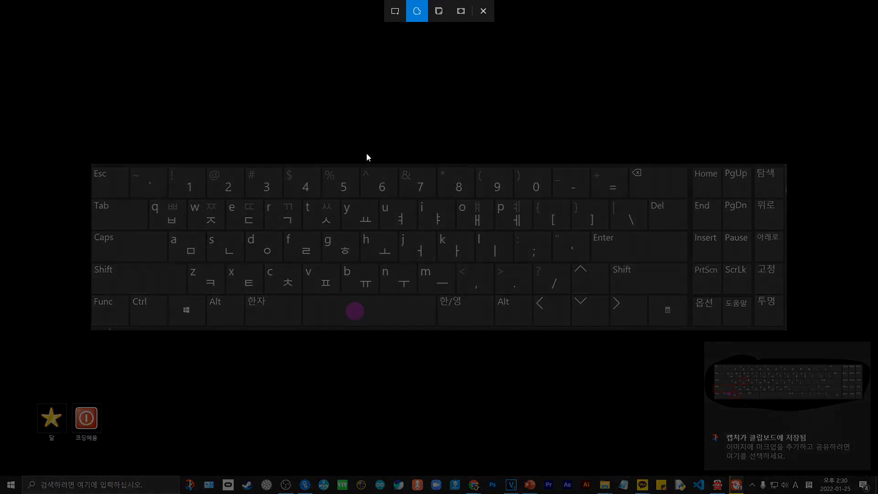
left_click(442, 15)
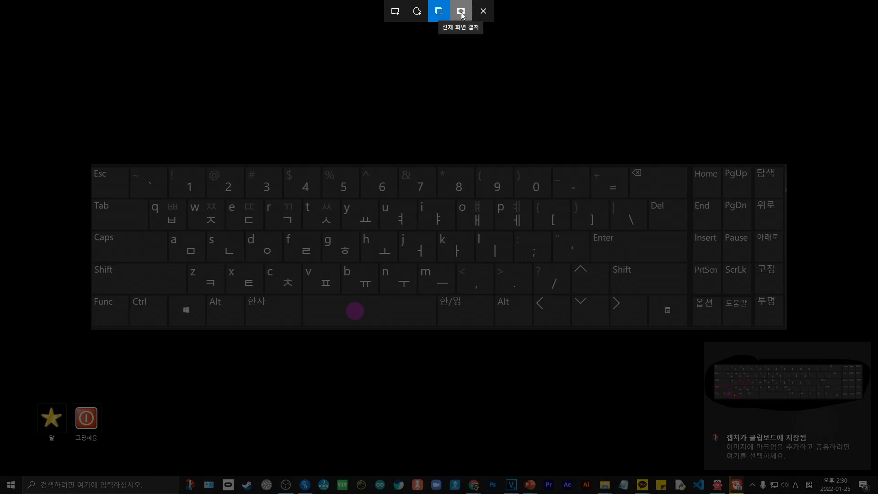
left_click(478, 12)
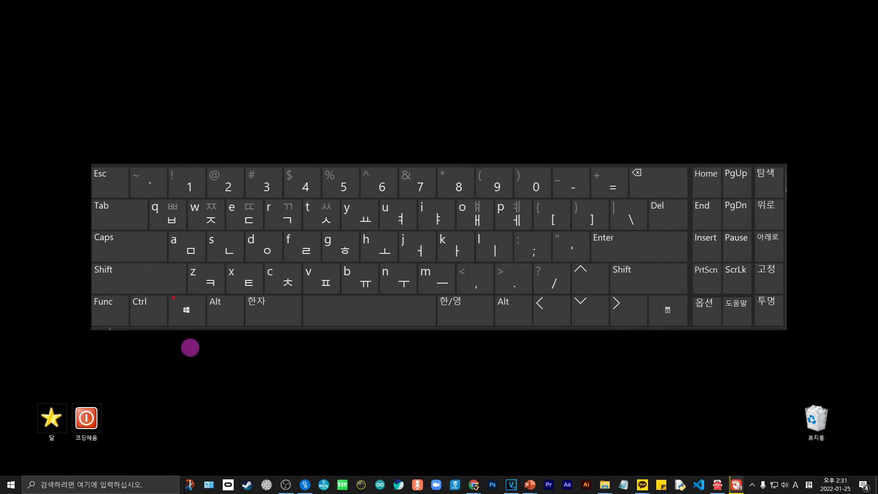
Step: Outline the Windows, Alt and PrtScn keys with red rectangles on the keyboard picture, and clear the marks
left_click_drag(168, 294, 200, 325)
left_click_drag(204, 295, 244, 327)
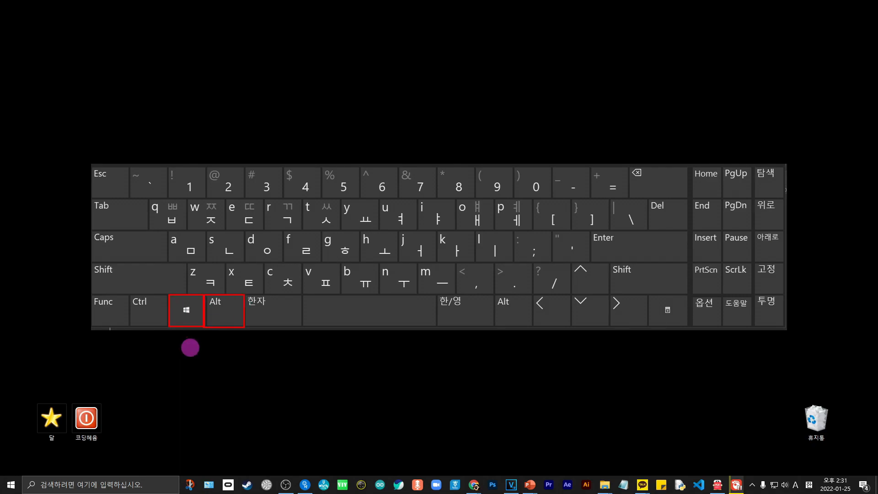
left_click_drag(722, 294, 722, 293)
key("Escape")
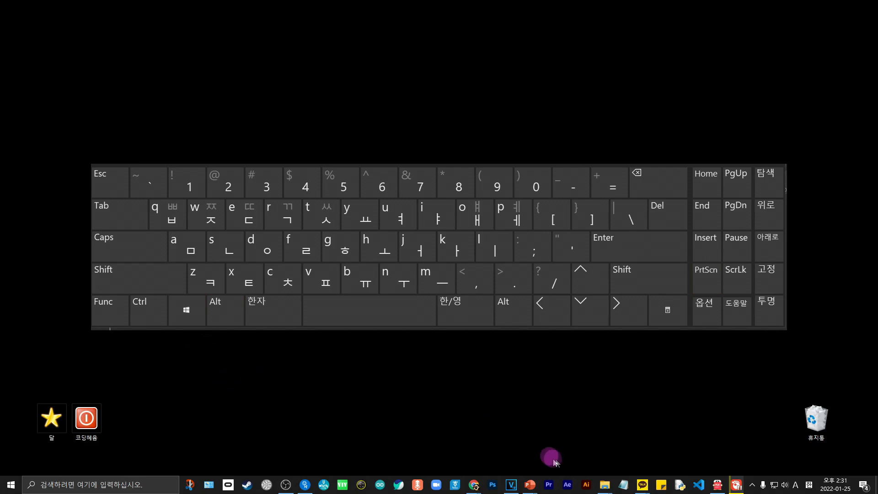
Step: Open the Captures folder window and check the 동영상 (Videos) folder under 내 PC for captures
mouse_move(603, 483)
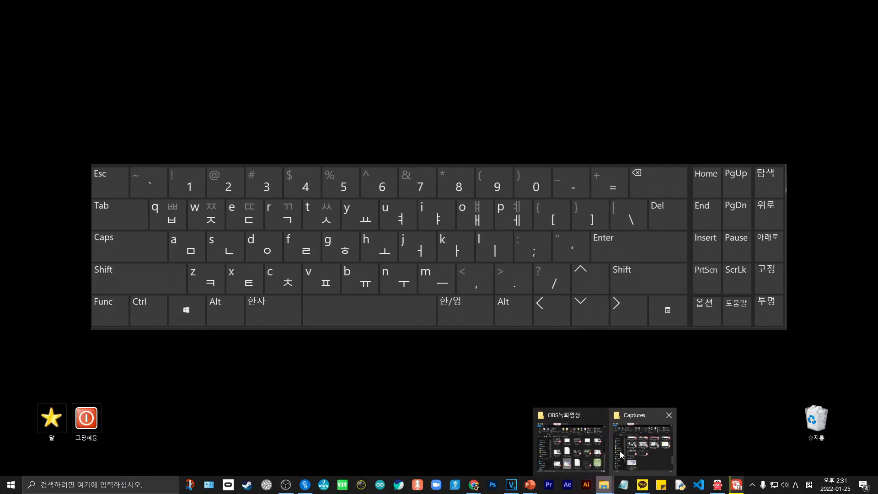
left_click(644, 451)
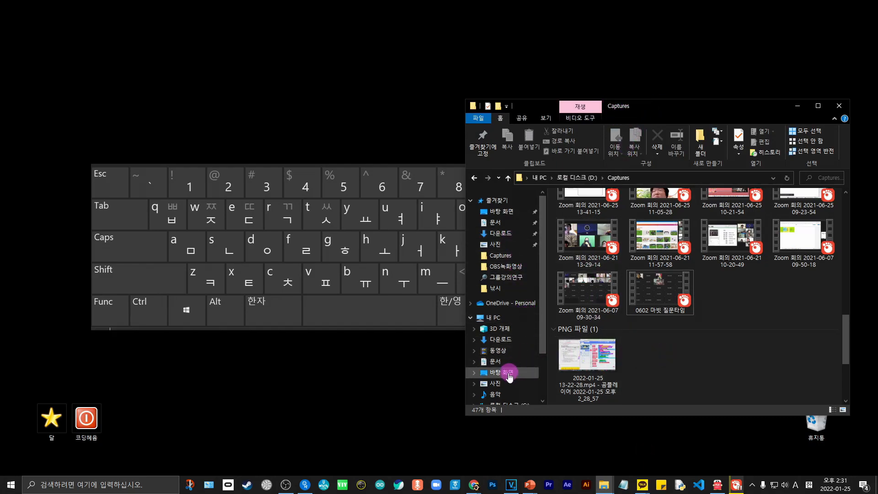
left_click(496, 317)
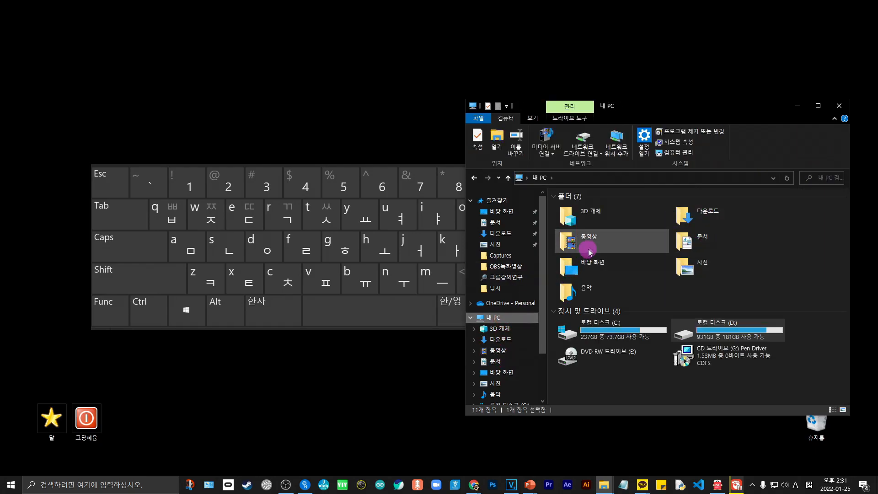
left_click(589, 243)
double_click(615, 245)
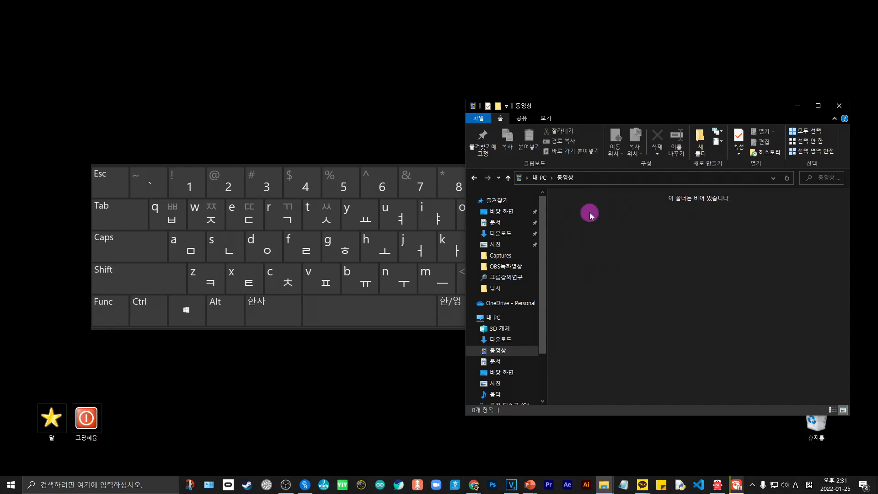
scroll(509, 372, "down", 1)
left_click(509, 398)
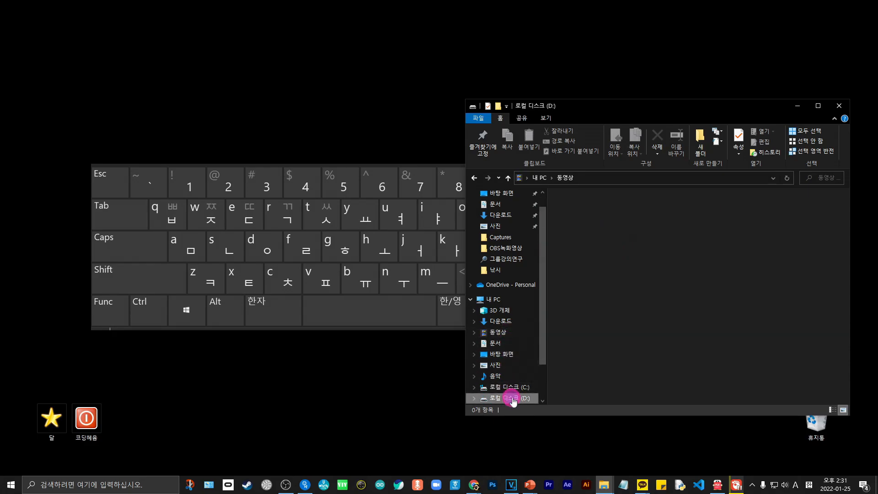
double_click(616, 223)
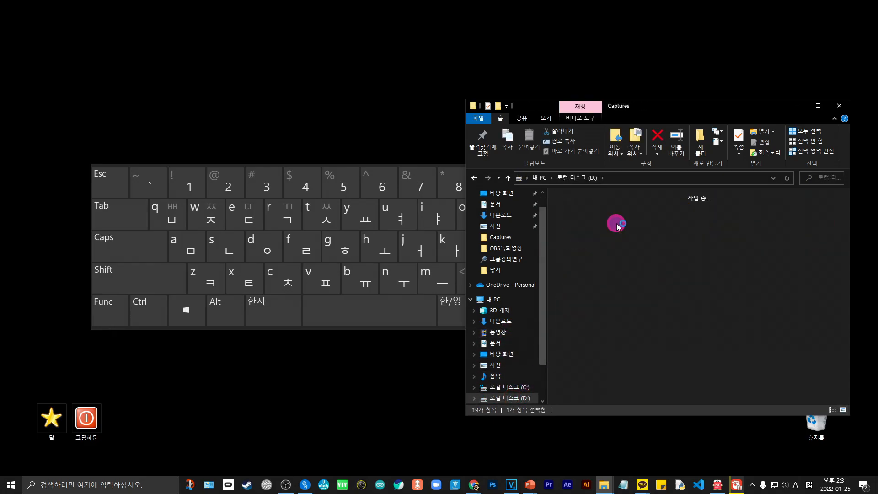
scroll(655, 314, "down", 15)
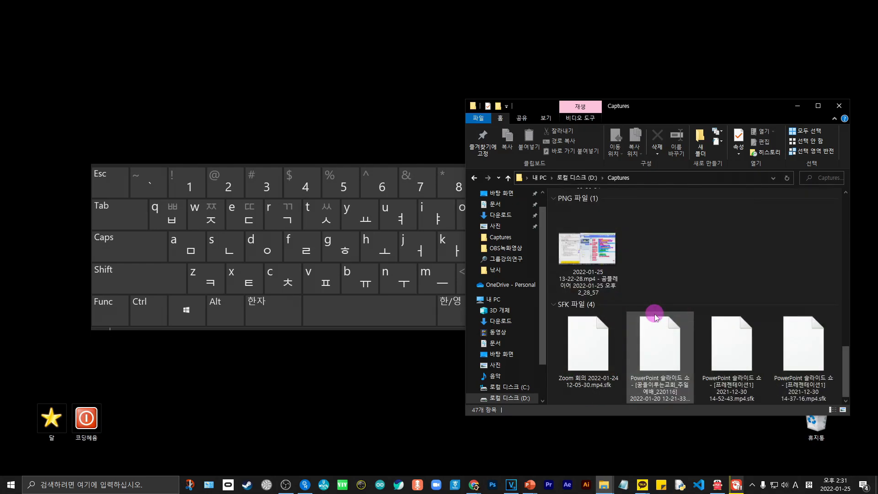
left_click(597, 256)
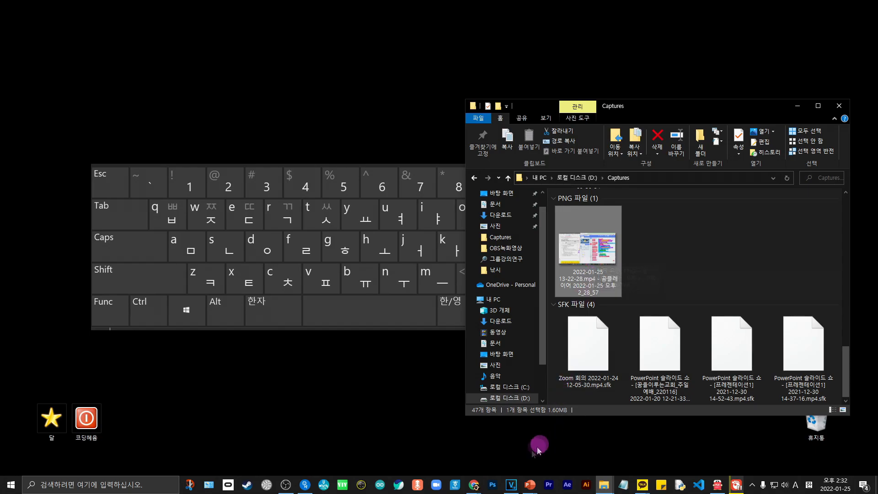
left_click(473, 485)
left_click(501, 455)
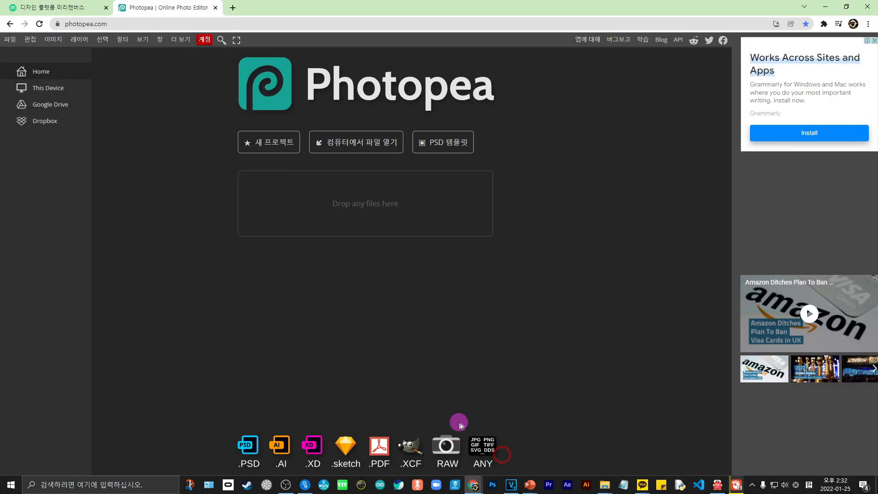
left_click(375, 140)
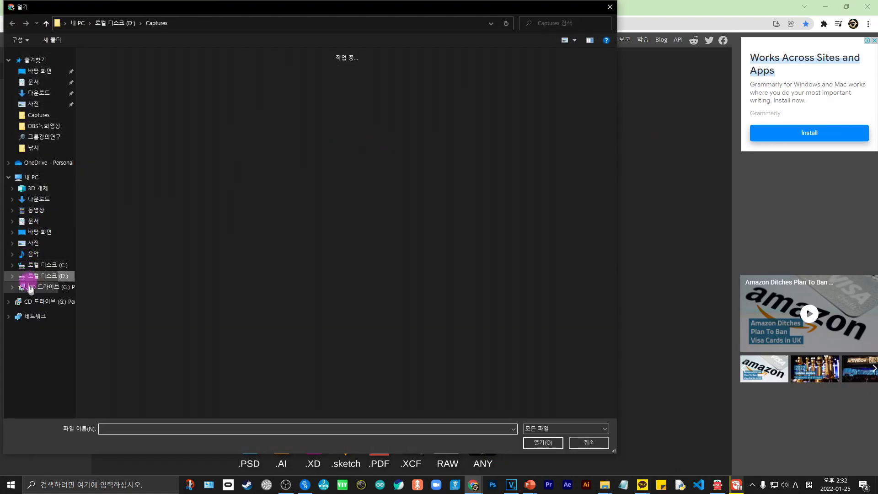
left_click(41, 116)
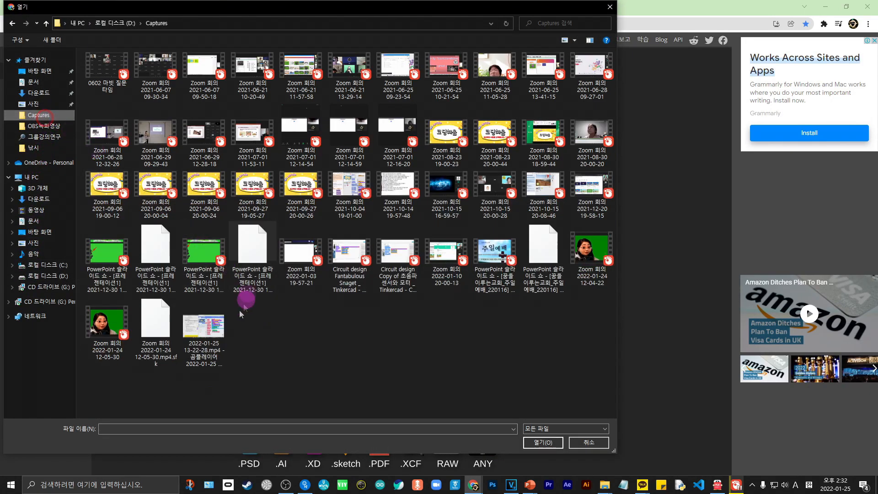
double_click(216, 334)
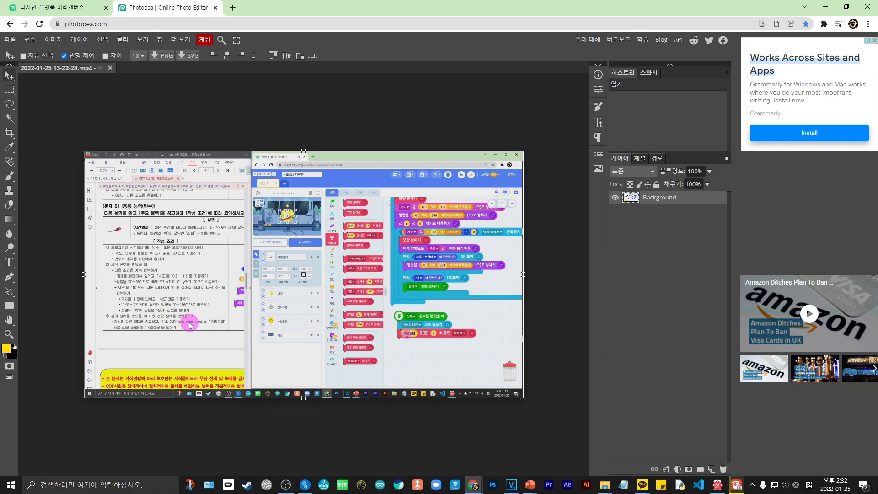
Step: Activate the Rectangle shape tool and set its fill to solid yellow
left_click(10, 307)
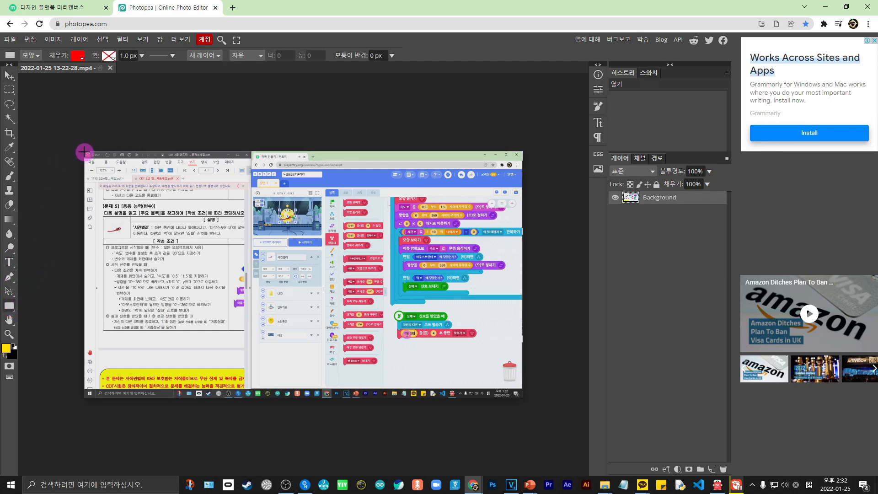
left_click(79, 56)
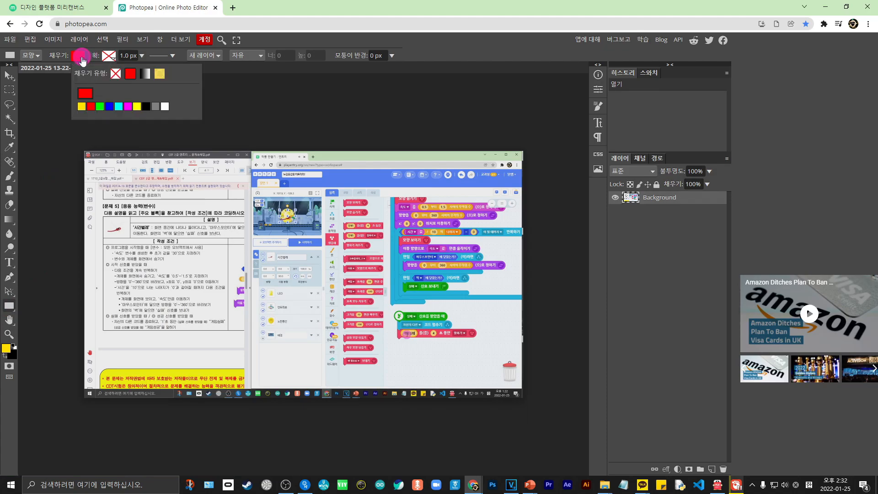
left_click(81, 107)
left_click(159, 74)
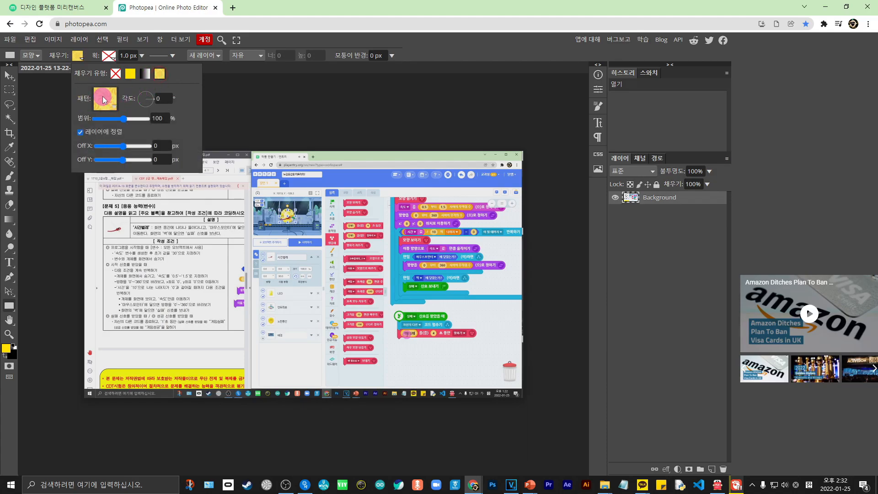
left_click(130, 74)
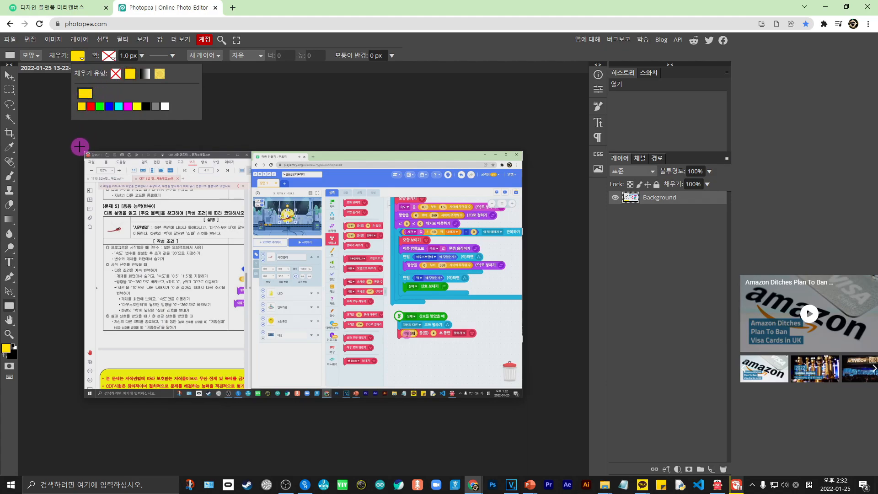
Step: Draw four narrow yellow rectangles along the top, bottom, left and right edges of the image as a frame
left_click_drag(82, 147, 525, 170)
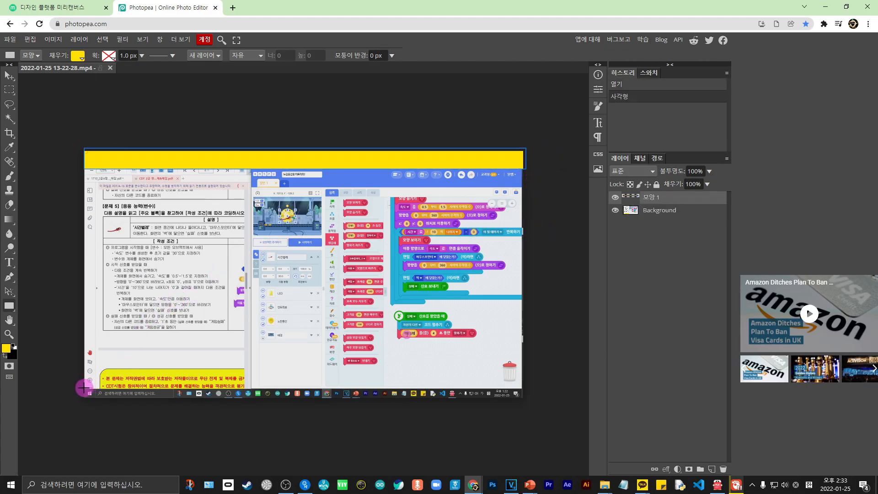
left_click_drag(82, 387, 523, 402)
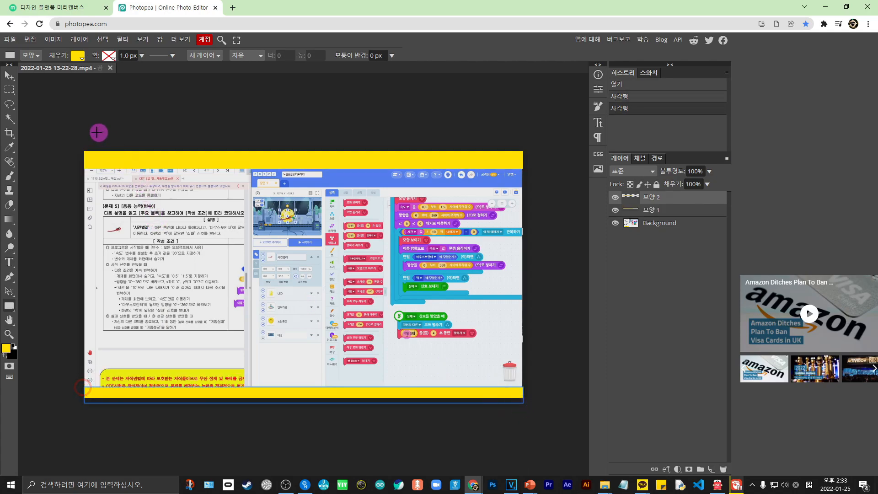
left_click_drag(78, 139, 96, 410)
left_click_drag(516, 145, 535, 402)
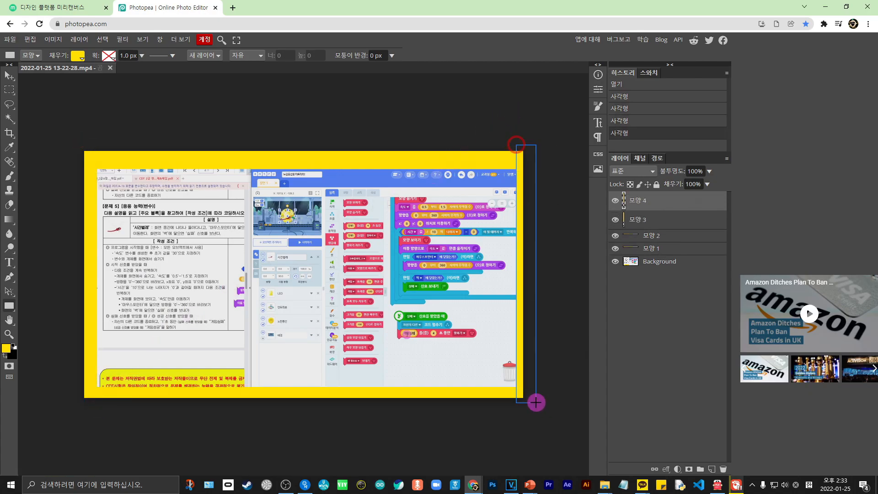
Step: Move the yellow bar on the image's right edge slightly inward to widen the visible border
left_click(9, 77)
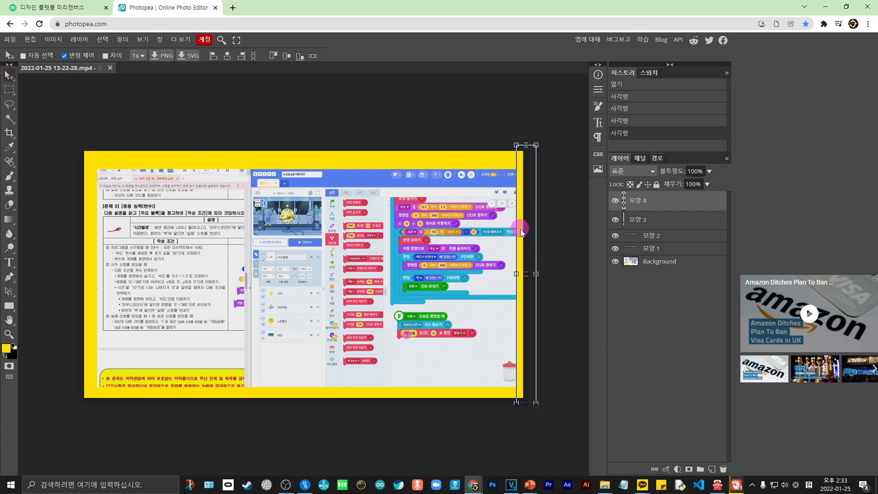
left_click_drag(520, 238, 514, 235)
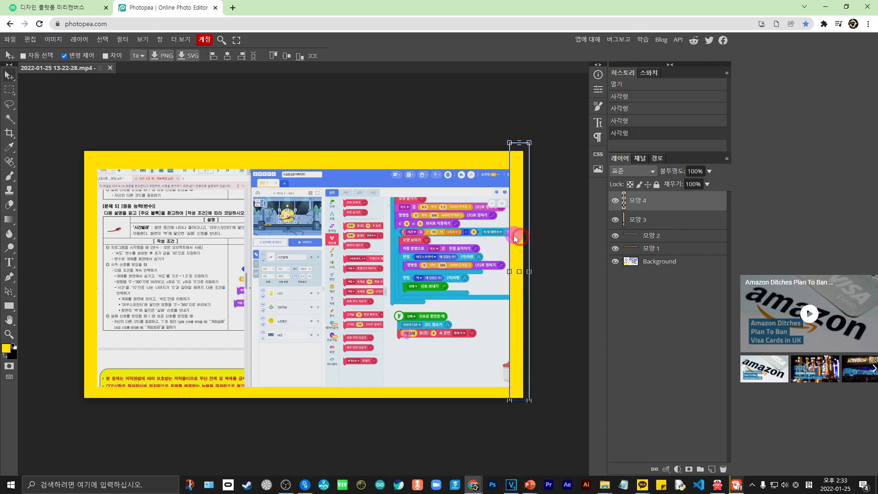
left_click_drag(515, 238, 515, 238)
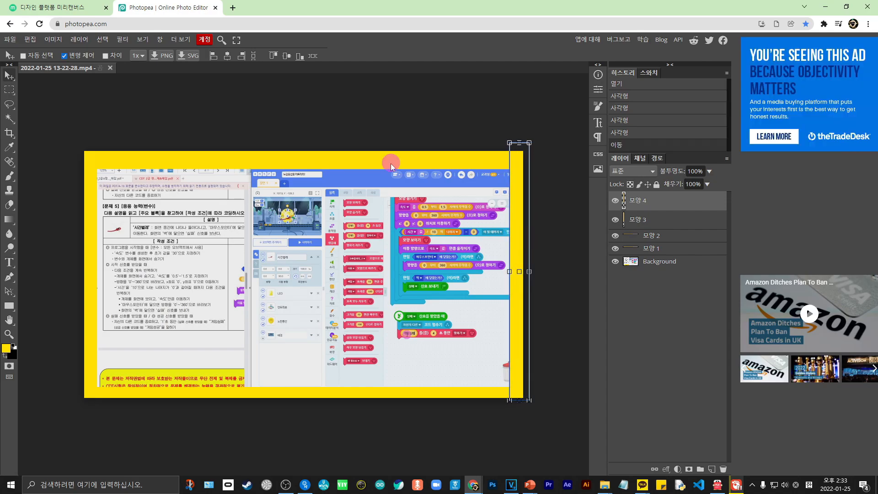
left_click(396, 146)
Step: Open the sample frame image 프레임.png from the desktop (바탕 화면) folder, examine its layout, and return to Photopea
mouse_move(604, 485)
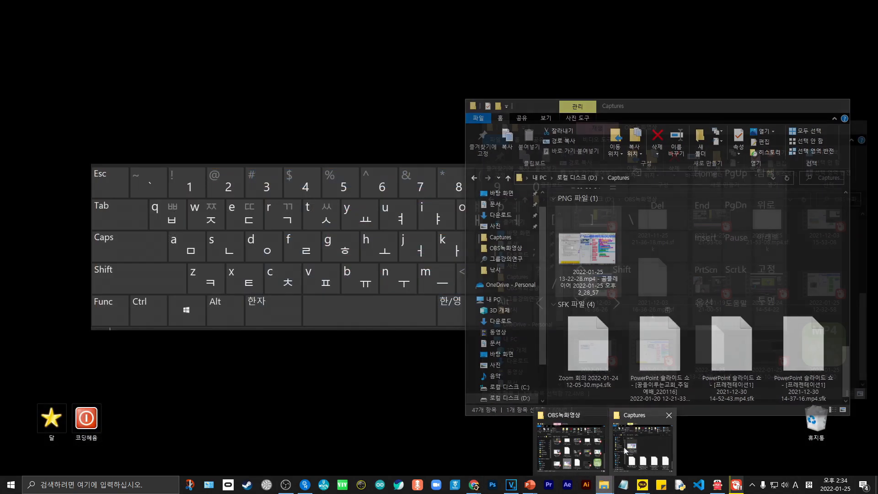
left_click(642, 451)
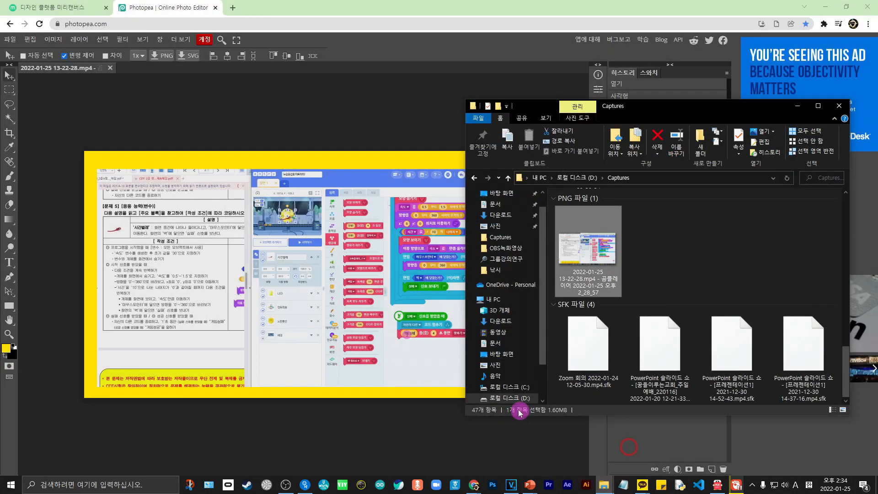
left_click(503, 194)
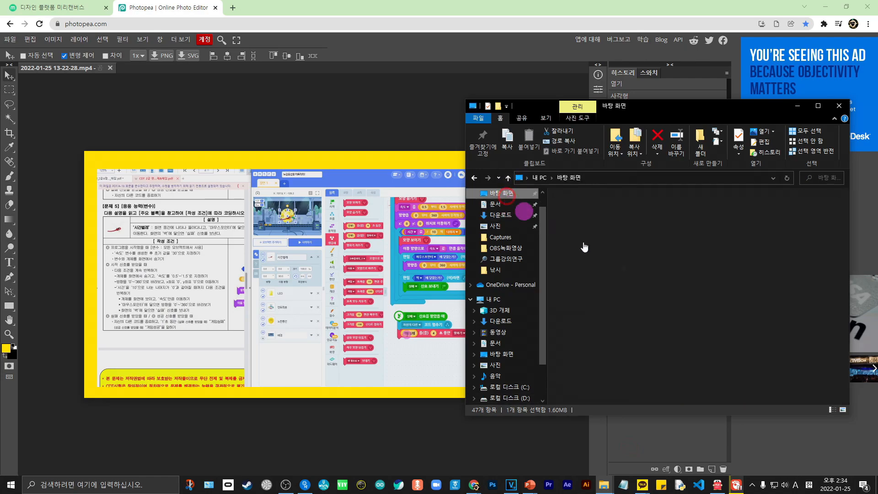
double_click(692, 236)
left_click(767, 226)
double_click(767, 226)
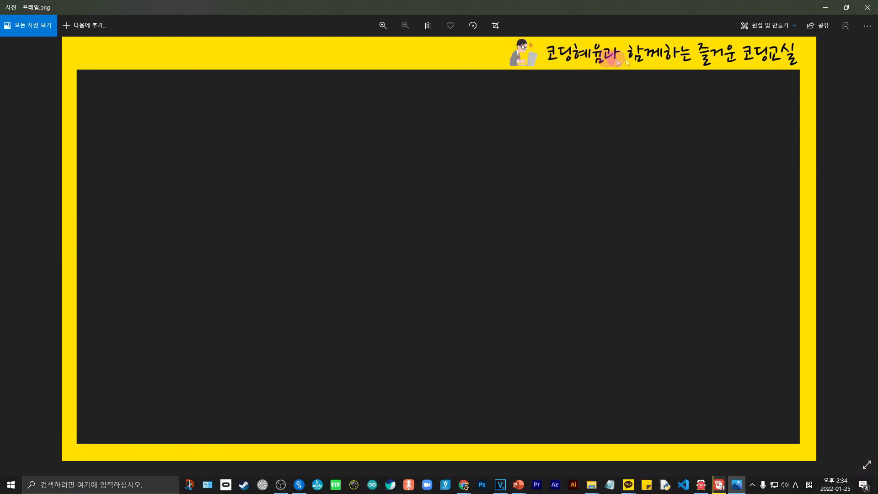
left_click(867, 7)
left_click(374, 135)
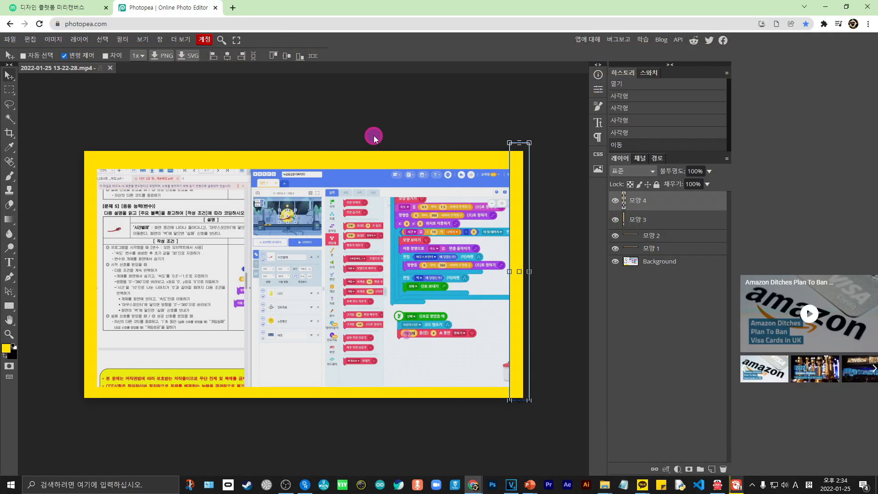
Step: Add the text "코딩혜윰과 함께하는 신나는 코딩교실" on the yellow band at the top of the image
left_click(9, 265)
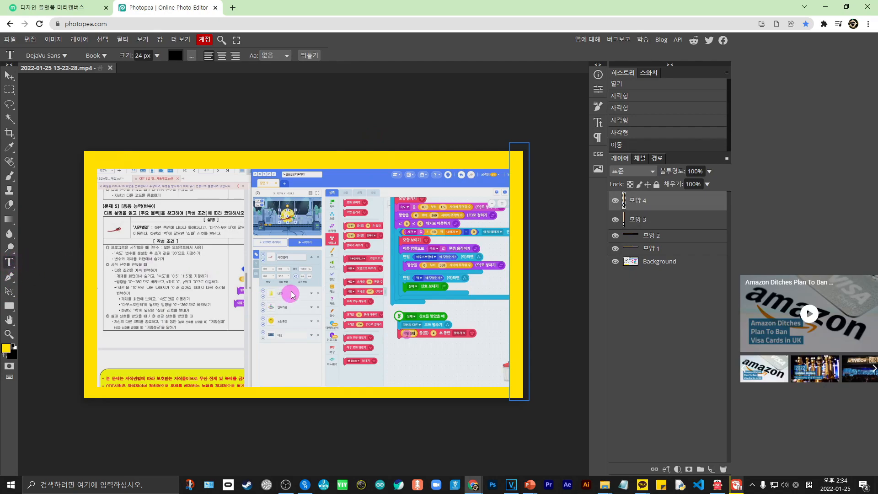
left_click(373, 161)
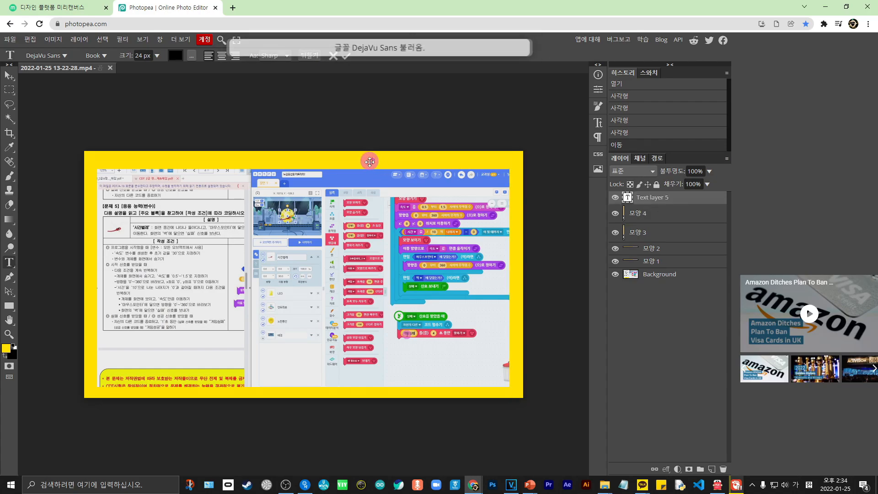
type("코딩혜윰과 함께하는 신나는 코딩교실")
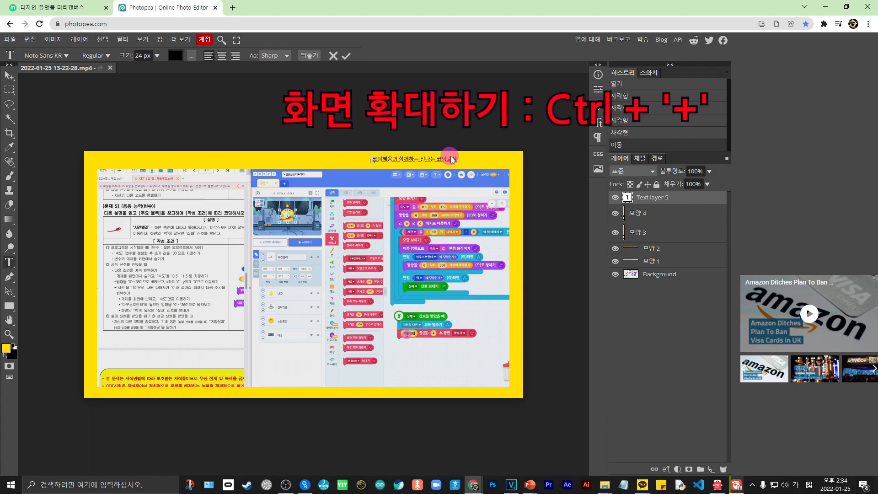
Step: Commit the title text and move it onto the right part of the yellow top band
key("ctrl+plus")
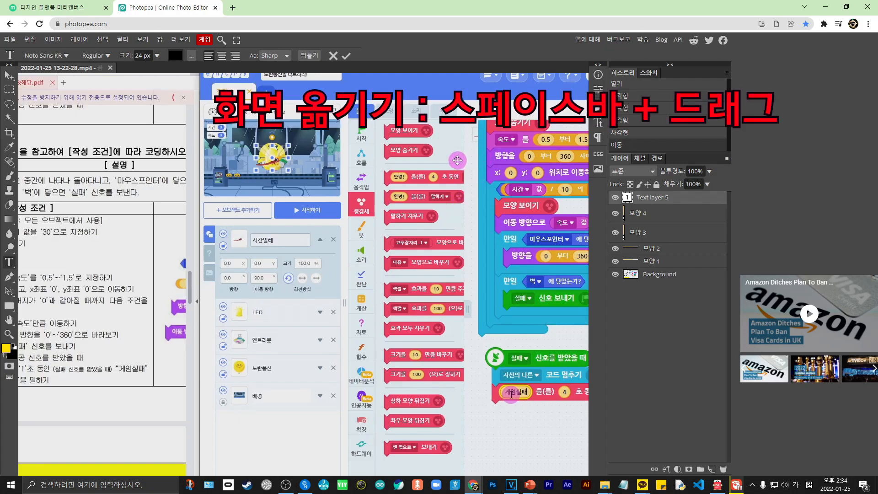
left_click_drag(464, 252, 347, 324)
left_click_drag(431, 233, 388, 301)
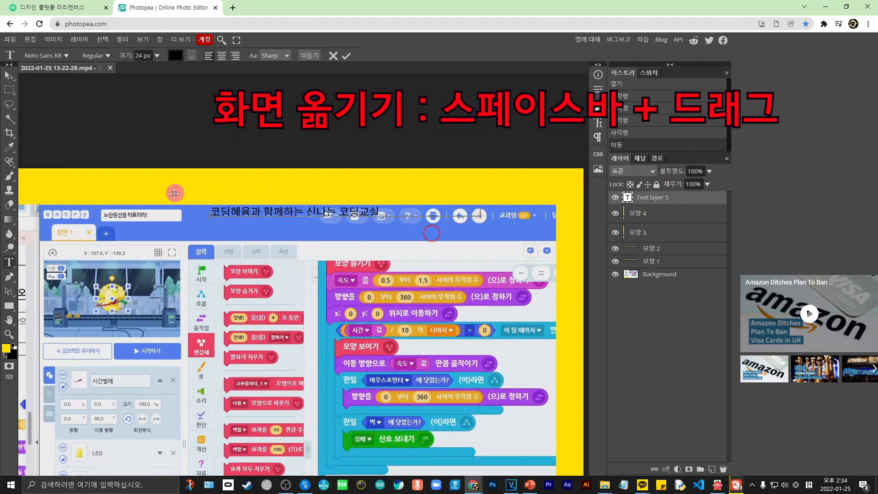
left_click(9, 75)
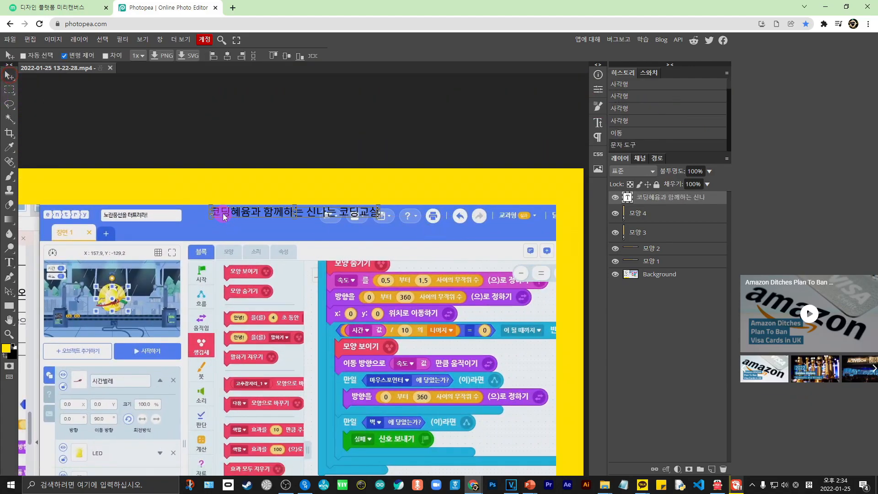
left_click_drag(224, 213, 343, 186)
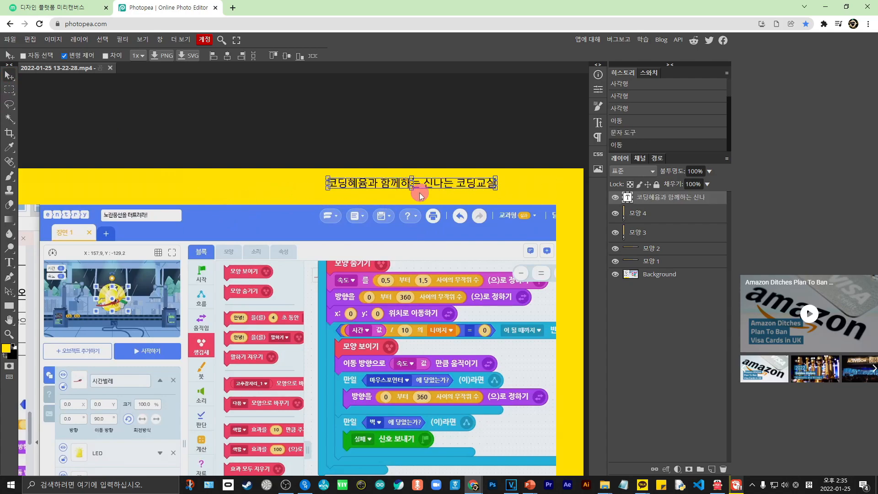
Step: Scale the title text to about 144% and position it within the top band beside the right border
left_click_drag(494, 188, 555, 210)
left_click_drag(559, 198, 563, 174)
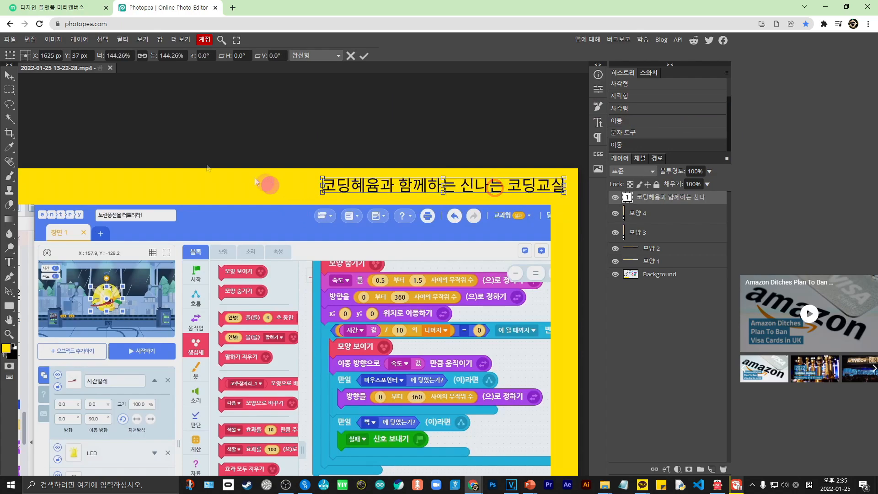
left_click(13, 79)
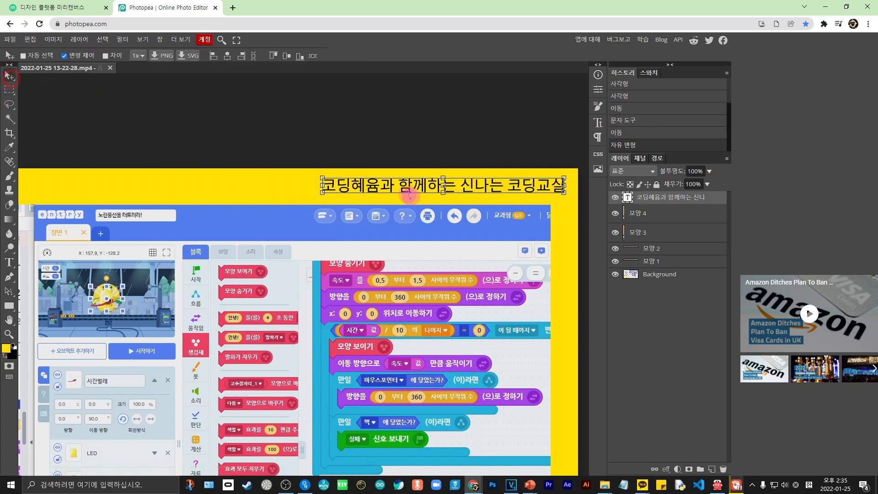
left_click_drag(387, 188, 374, 192)
Step: Select the whole title text for editing and filter the available fonts to Hangul
double_click(376, 194)
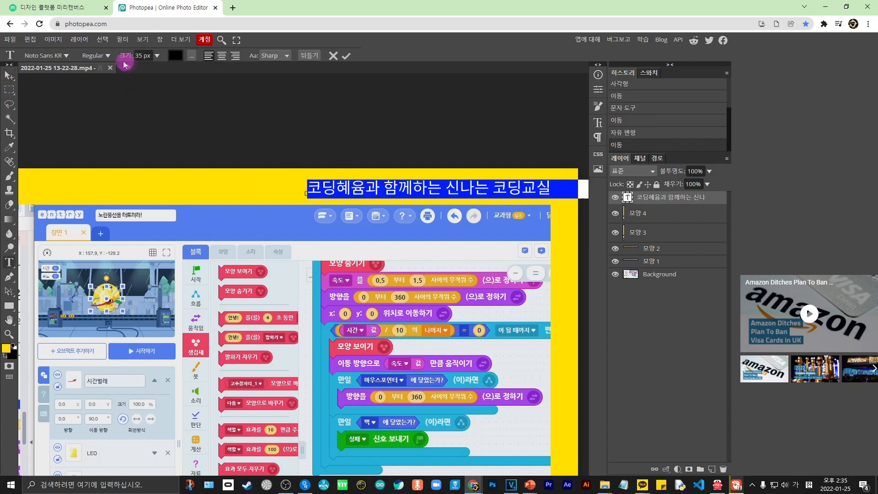
left_click(66, 56)
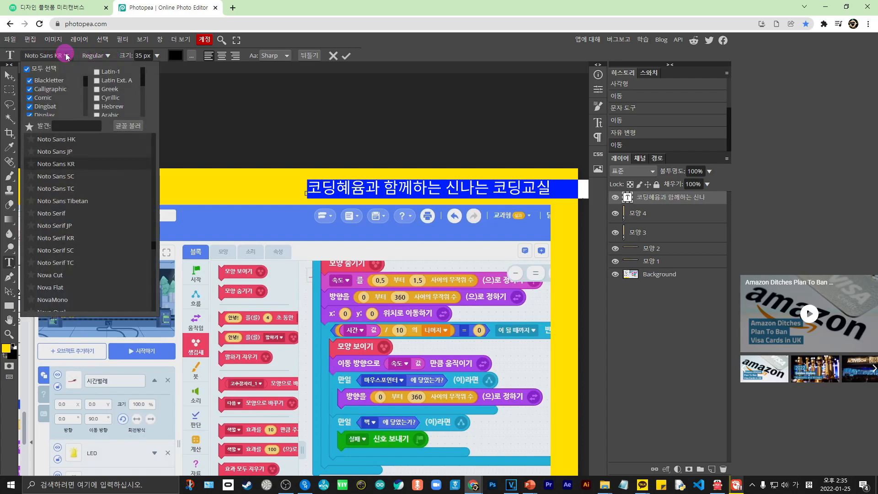
left_click(66, 55)
left_click(67, 56)
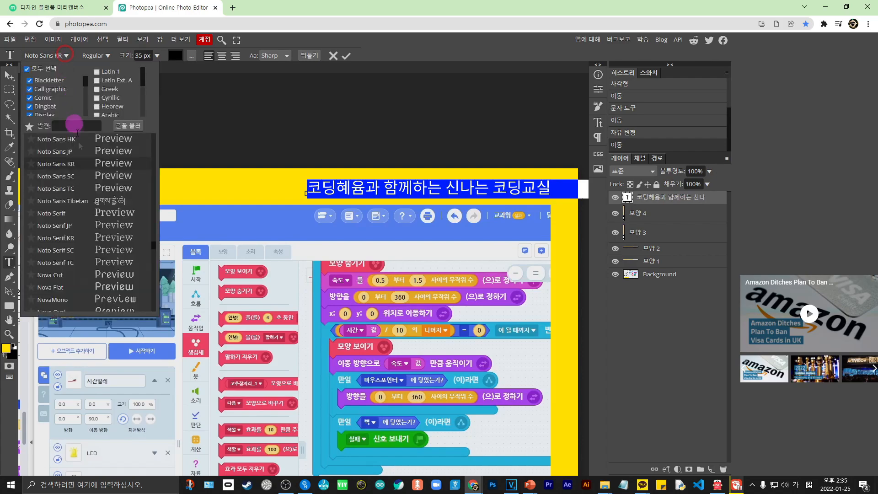
left_click_drag(142, 70, 142, 88)
left_click(97, 93)
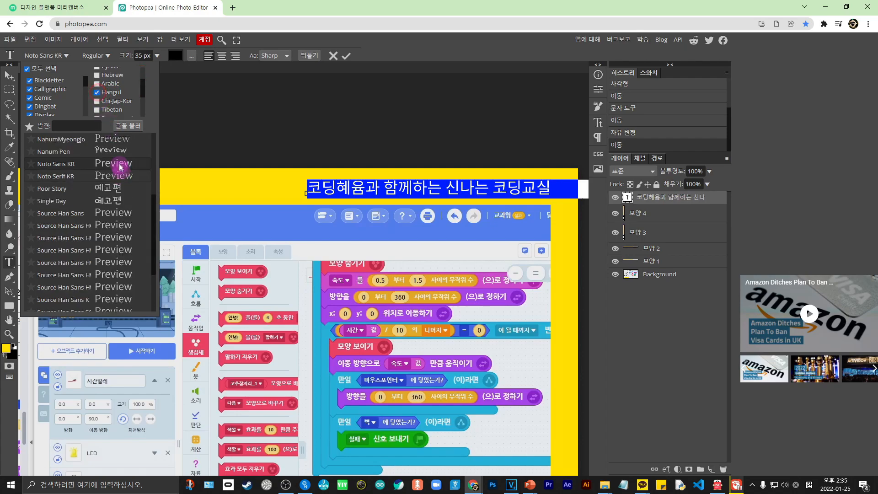
Step: Browse the Hangul fonts and set the title text's font to Single Day
left_click(154, 174)
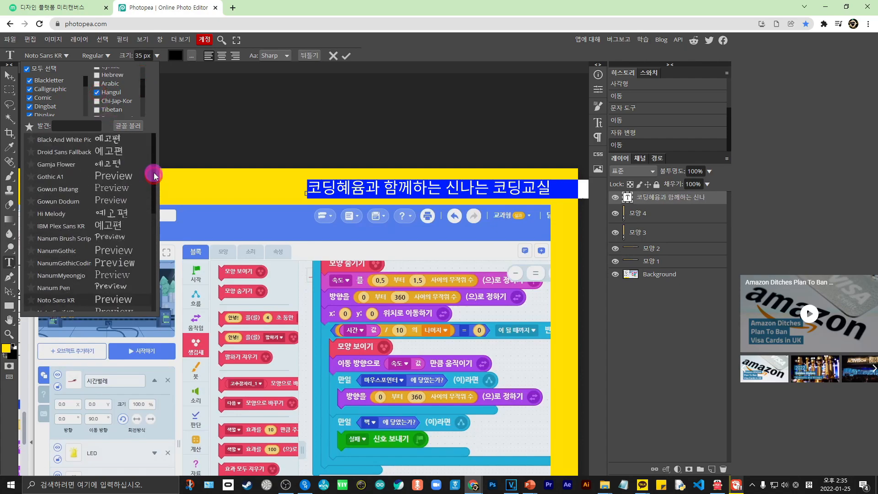
left_click(155, 231)
left_click(152, 199)
left_click_drag(152, 218, 160, 303)
scroll(118, 229, "up", 5)
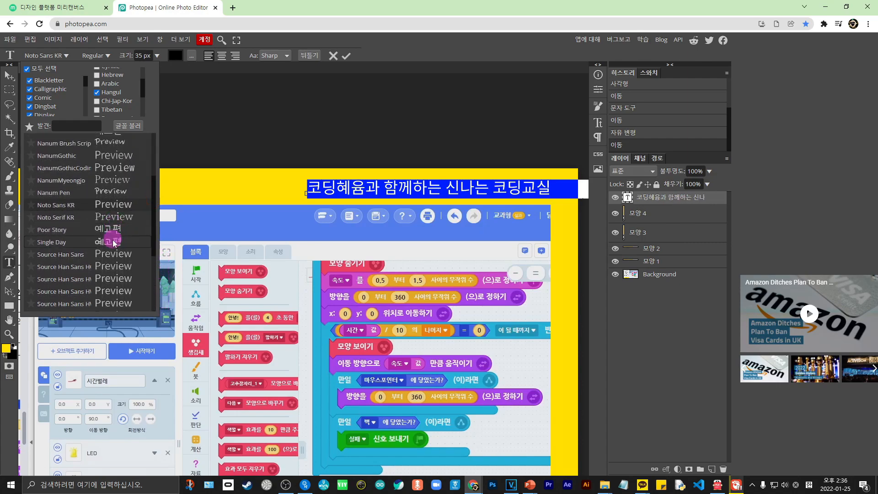
left_click(113, 240)
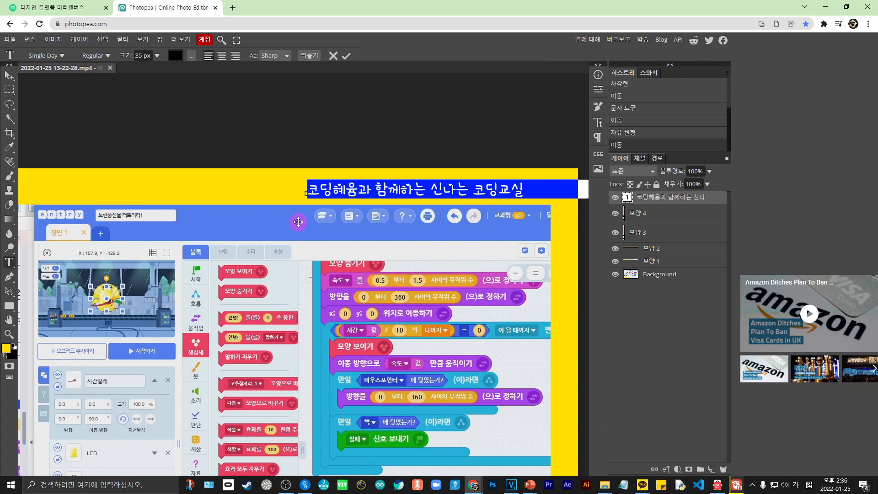
Step: Set the colour of the whole title text to pure red and commit the text edit
left_click(500, 191)
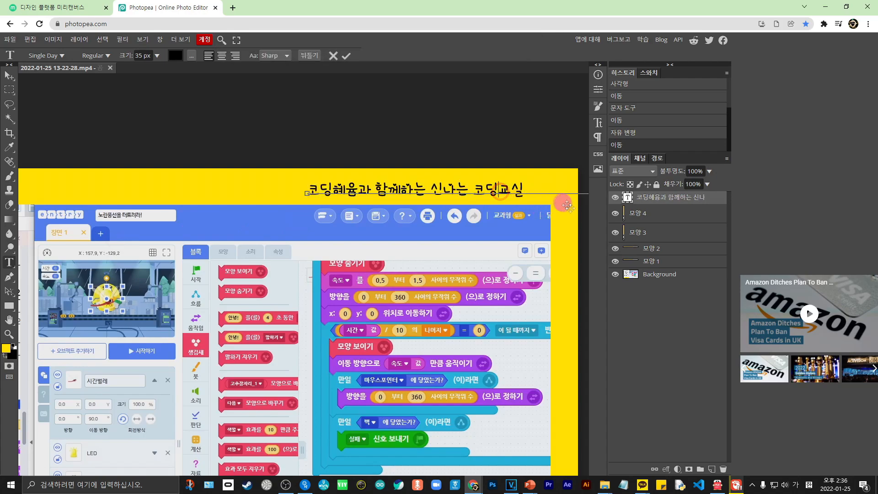
left_click_drag(523, 190, 183, 65)
left_click(177, 57)
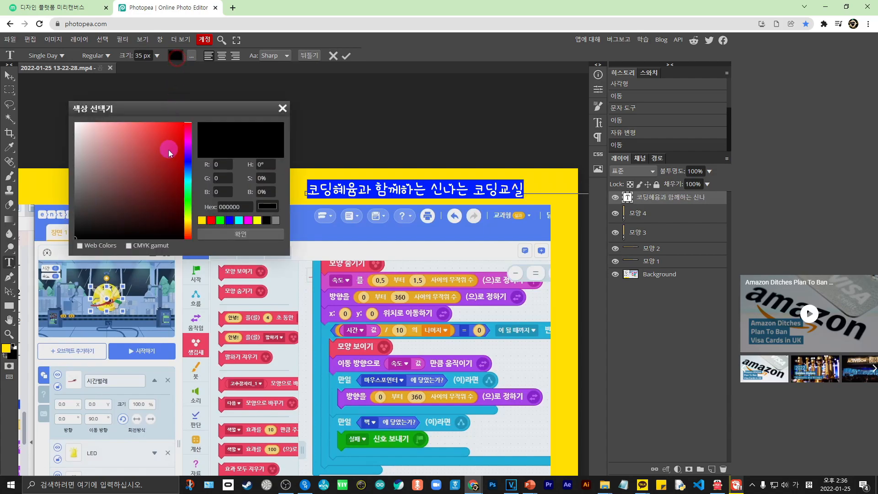
left_click_drag(177, 128, 187, 117)
left_click(241, 236)
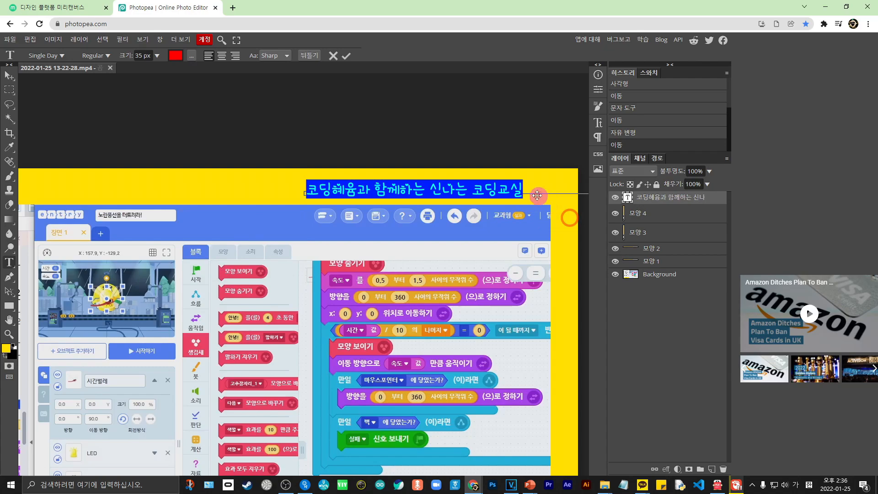
left_click(521, 189)
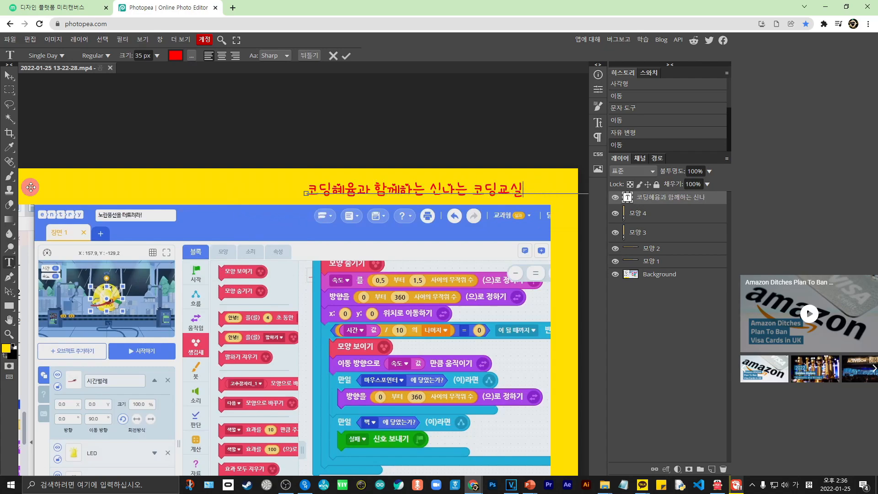
left_click(64, 56)
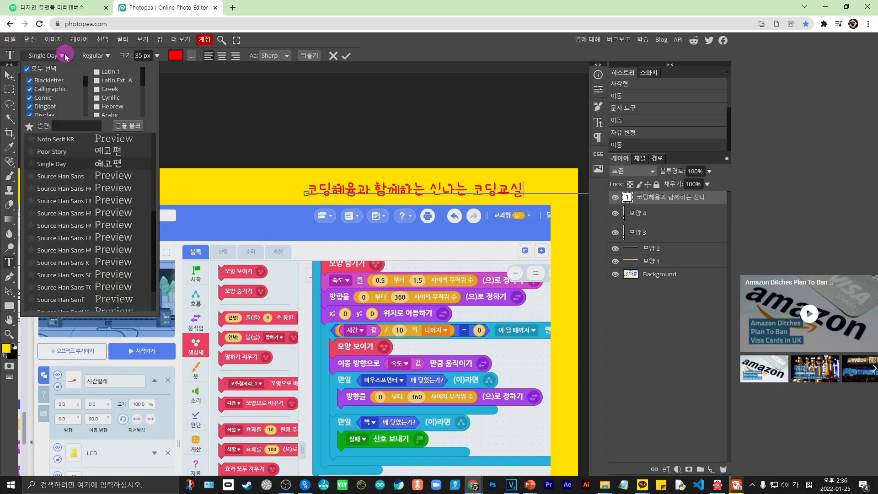
left_click(64, 56)
left_click(9, 75)
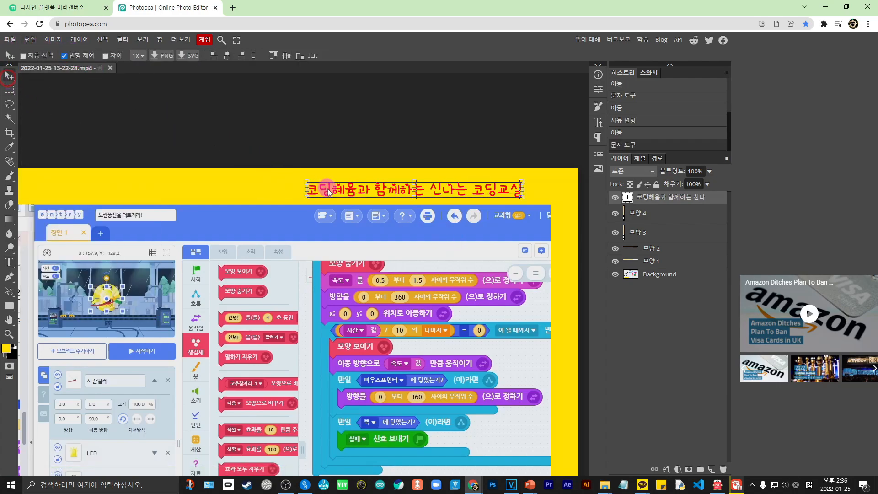
Step: Delete the title text layer from the yellow top band
key("Delete")
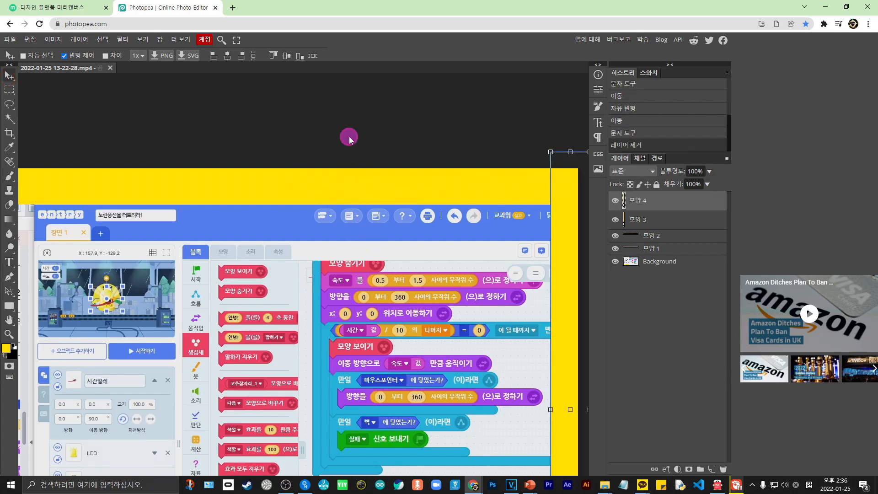
scroll(350, 136, "down", 2)
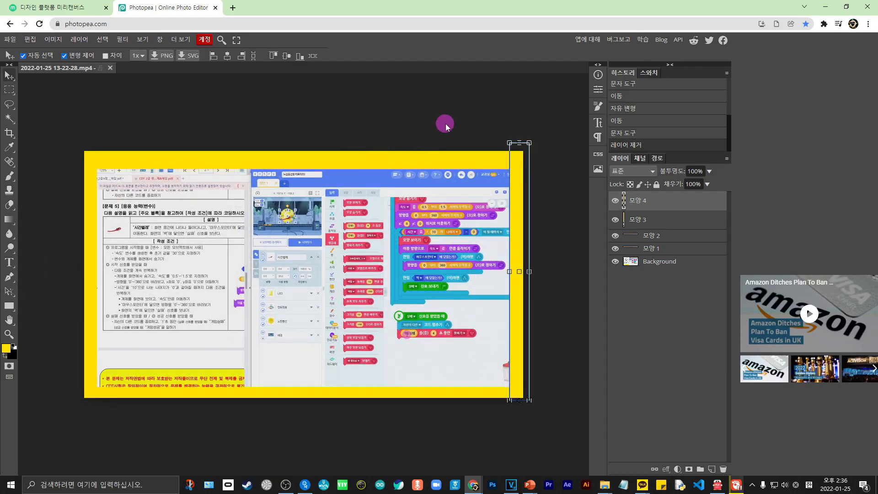
left_click_drag(636, 267, 641, 231)
left_click(669, 66)
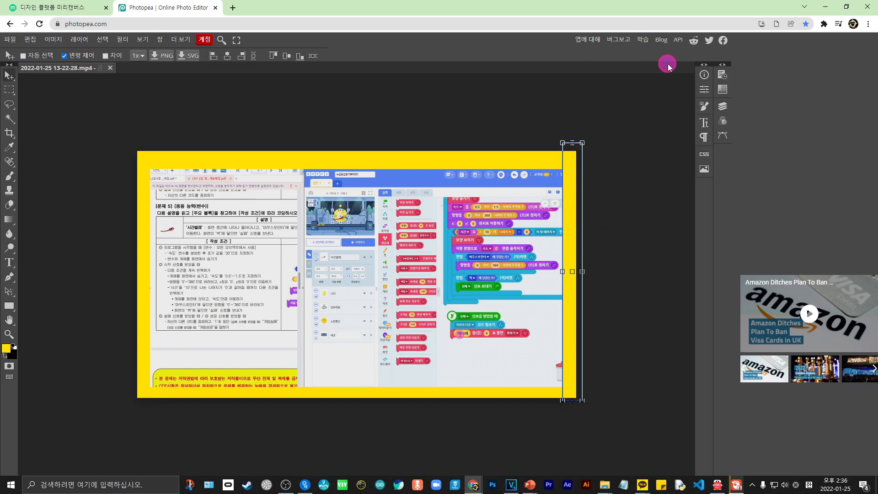
left_click(723, 68)
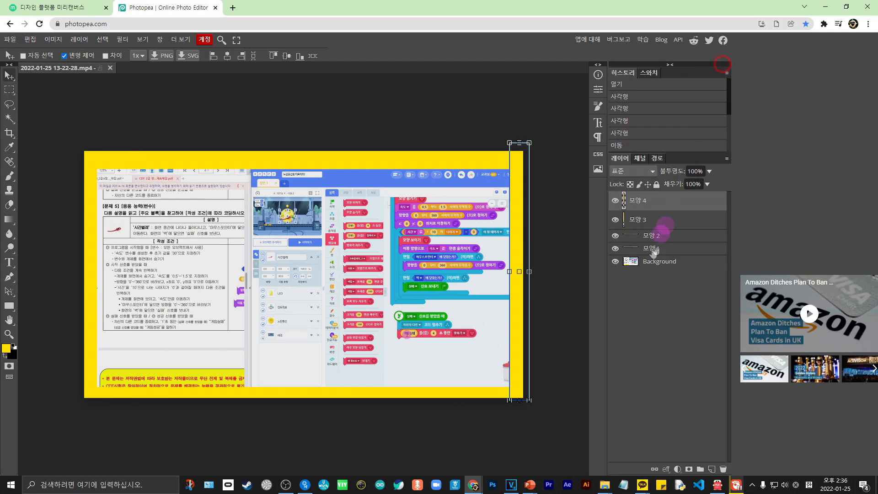
left_click(669, 67)
left_click(722, 67)
Step: Delete the Background layer with the video still, keeping only the four yellow frame shapes
left_click(660, 263)
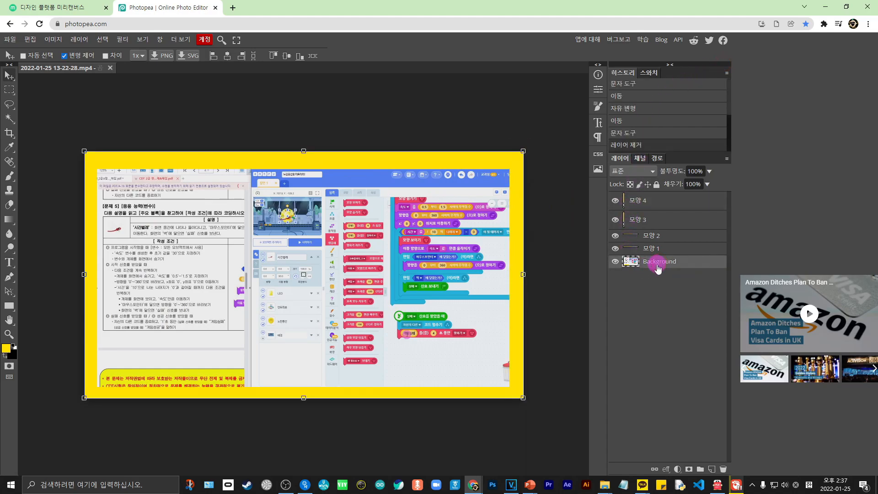
key("Delete")
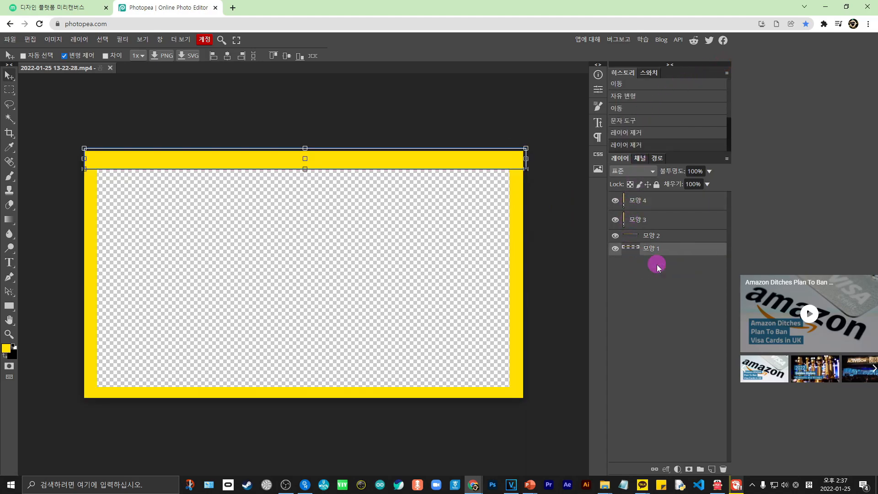
left_click(547, 234)
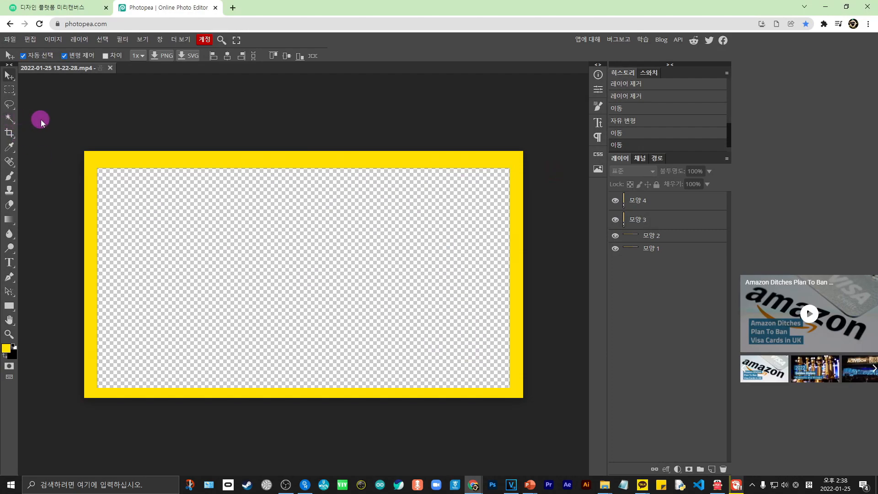
Step: Export the transparent frame as a 1920 × 1080 PNG named 프레임 on the desktop and open the saved image to check it
left_click(10, 39)
mouse_move(46, 181)
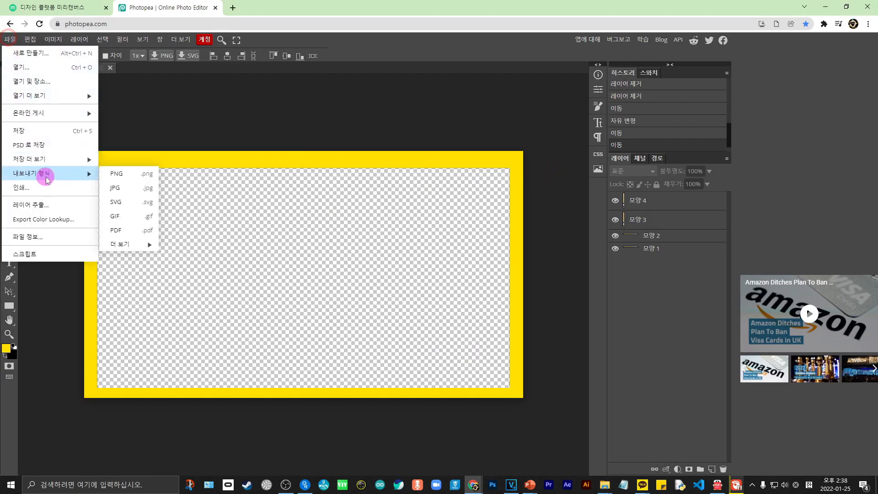
left_click(137, 176)
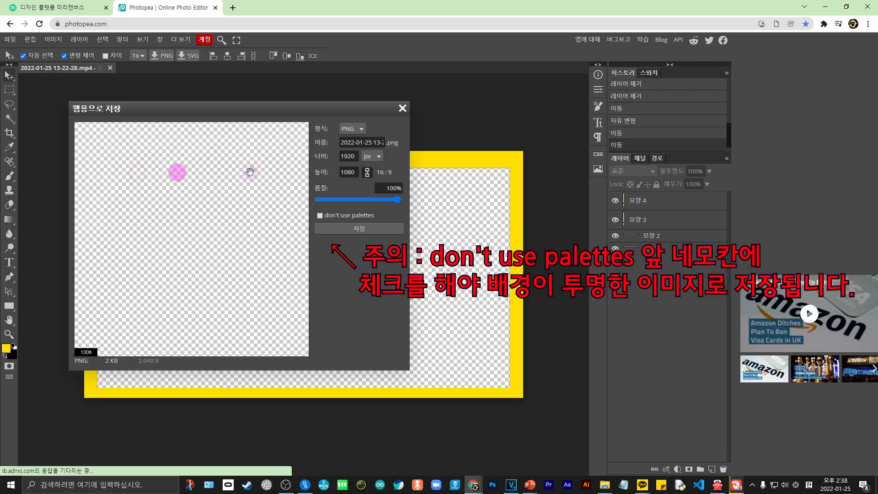
left_click(359, 228)
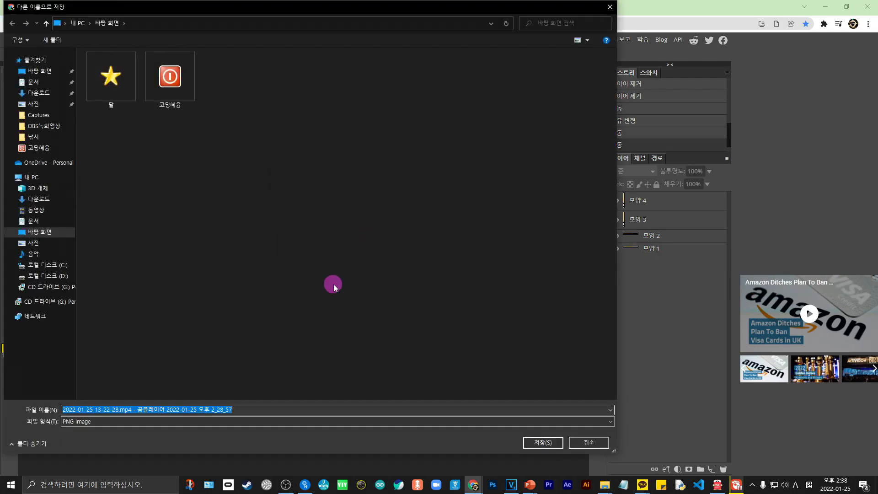
key("BackSpace")
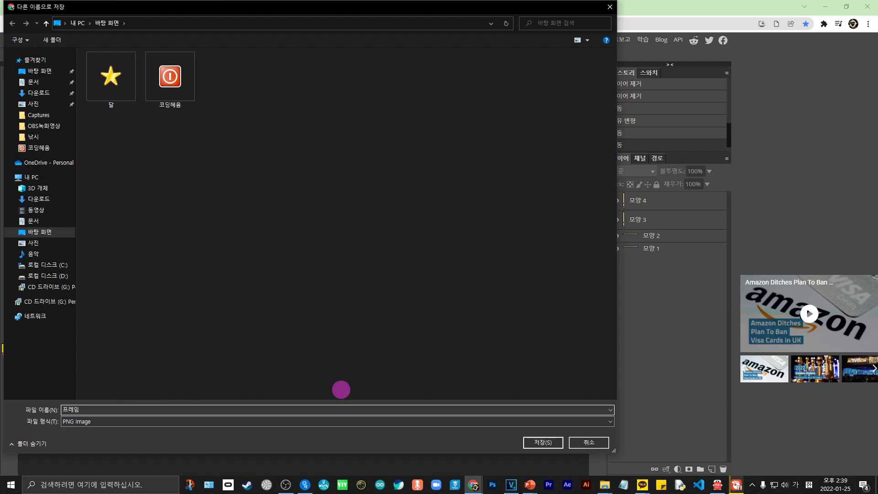
type("프레임")
left_click(543, 441)
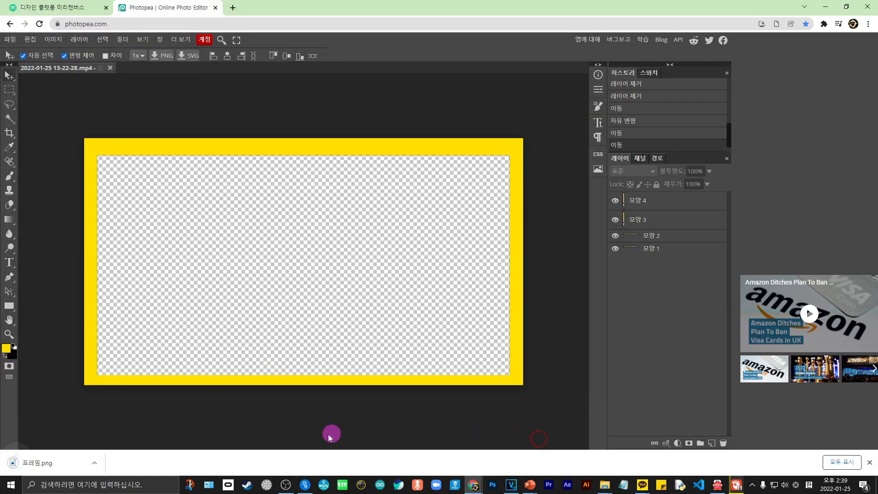
left_click(32, 464)
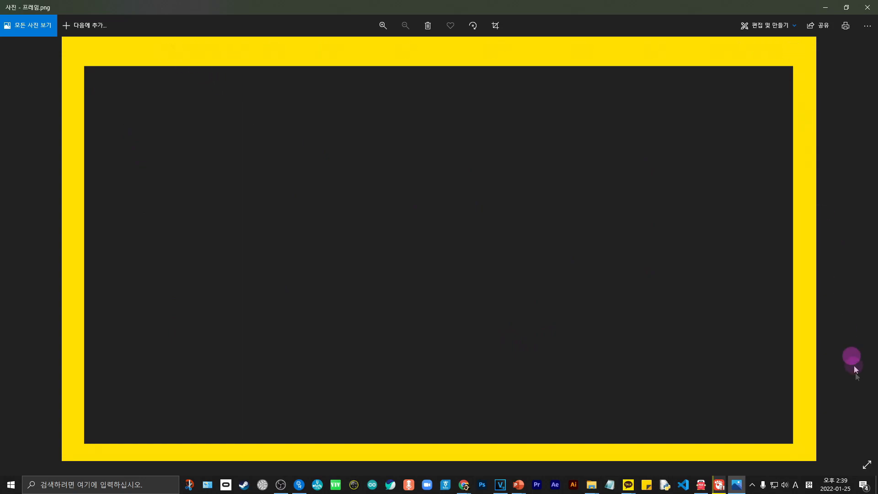
left_click(871, 6)
Step: Switch to the blank PowerPoint presentation 프레젠테이션2 and insert the 프레임 picture from the desktop onto the slide
mouse_move(527, 488)
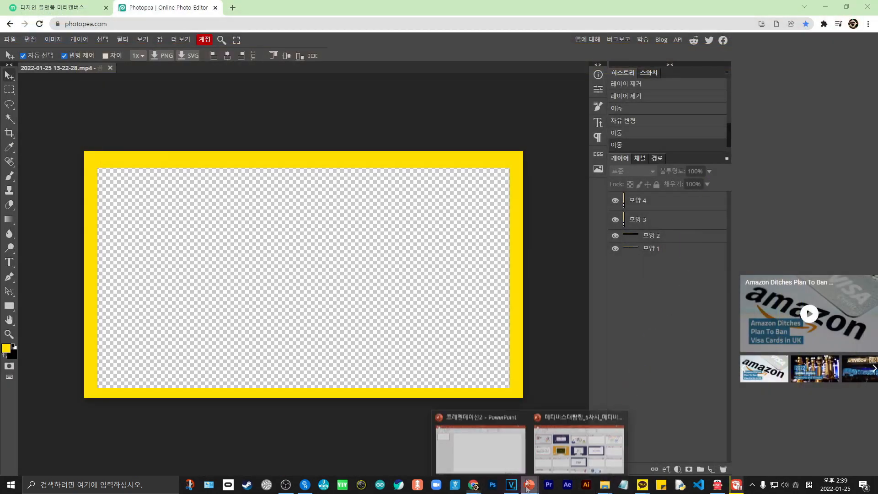
left_click(488, 441)
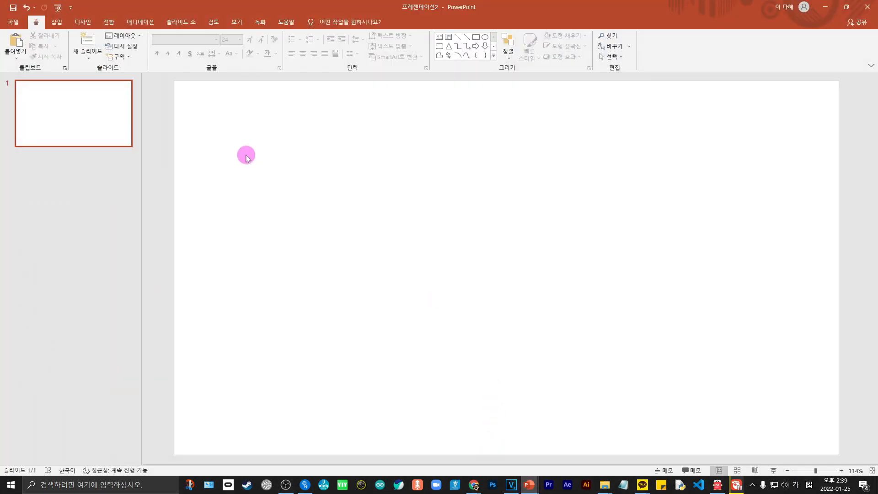
left_click(54, 23)
left_click(78, 42)
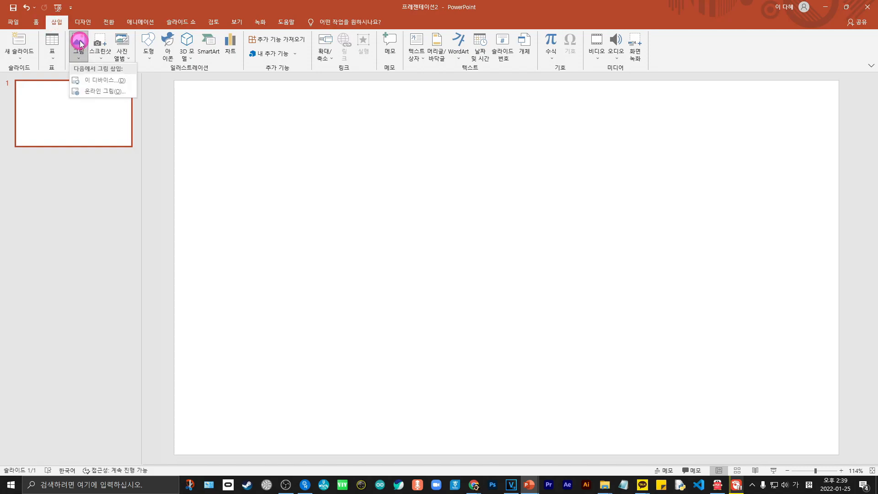
left_click(114, 81)
left_click(38, 72)
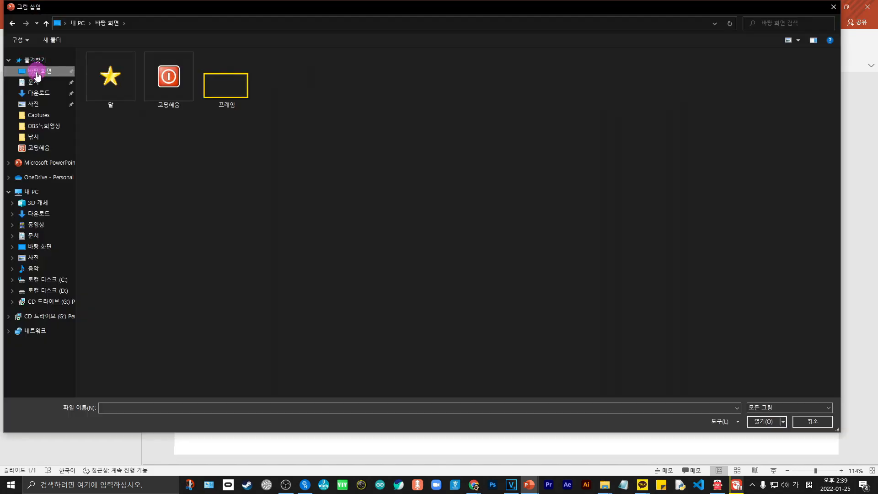
left_click(213, 90)
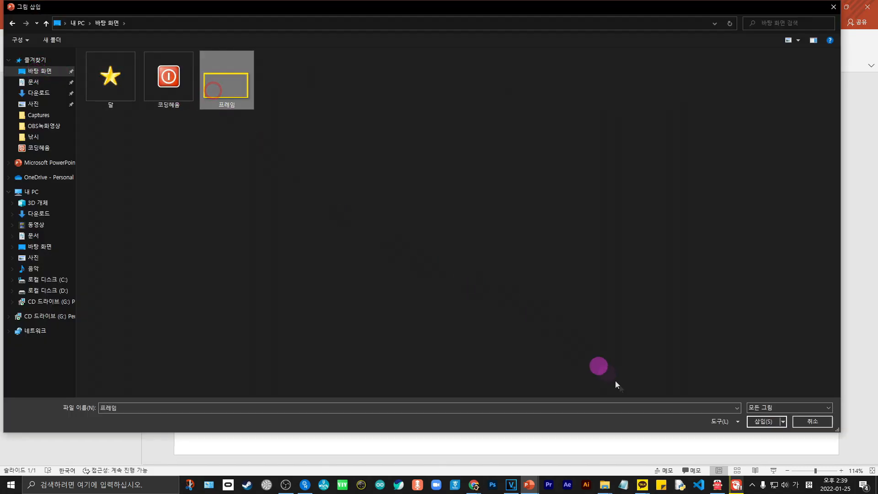
left_click(770, 421)
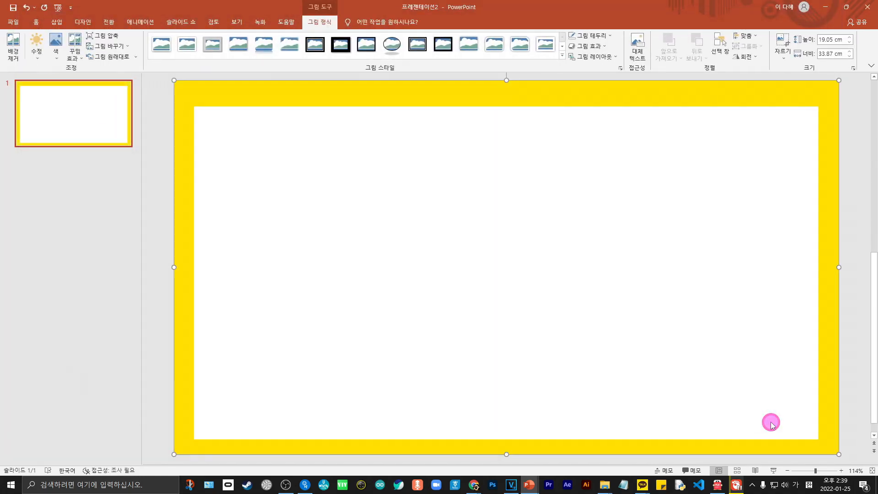
left_click(847, 283)
left_click(434, 319)
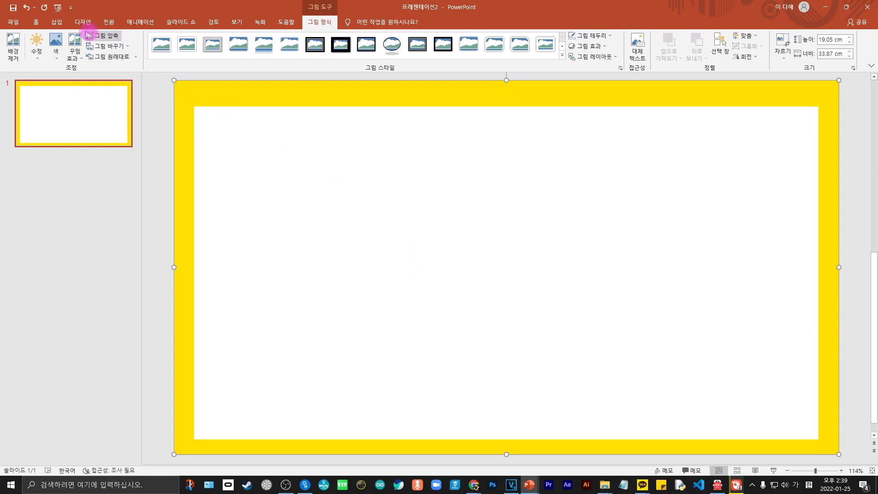
Step: Add a horizontal text box near the right end of the frame's top band reading "코딩혜윰과 함께하는 신나는 코딩교실"
left_click(54, 22)
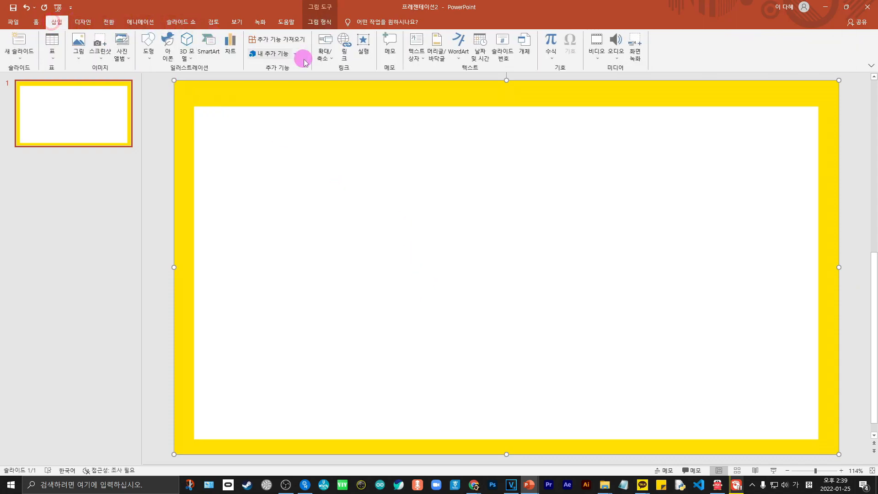
left_click(413, 59)
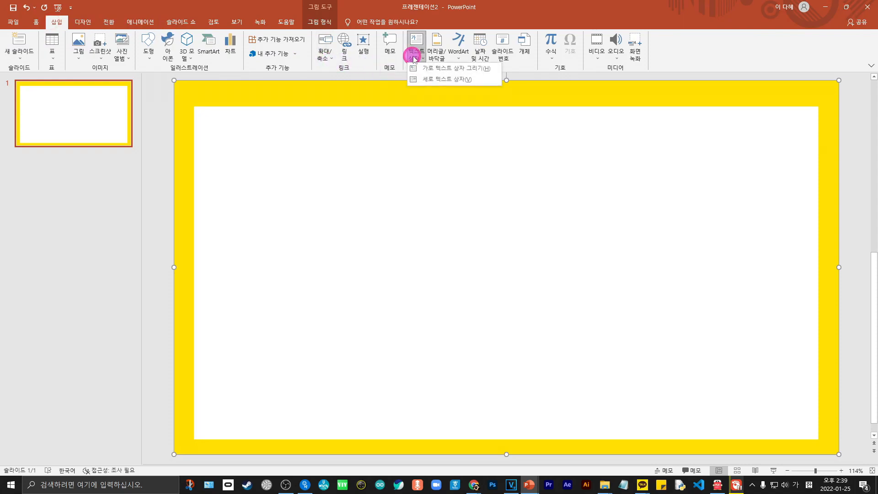
left_click(462, 68)
left_click(642, 97)
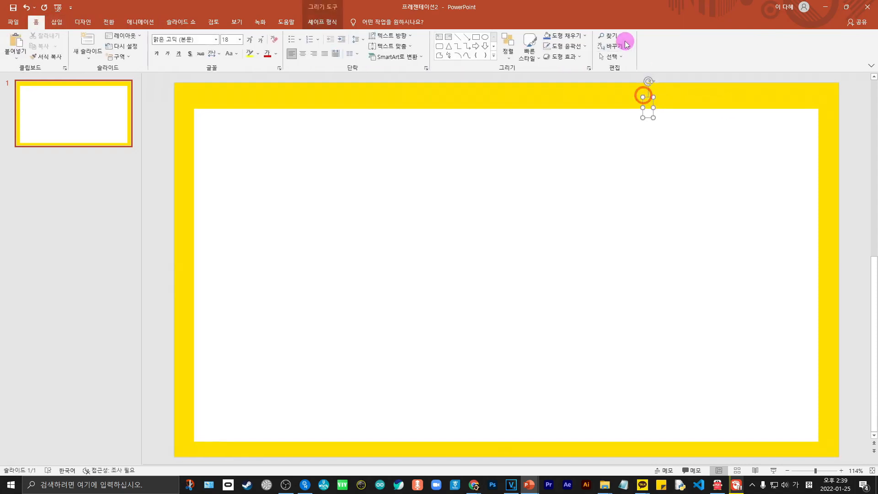
type("코딩혜윰과 하")
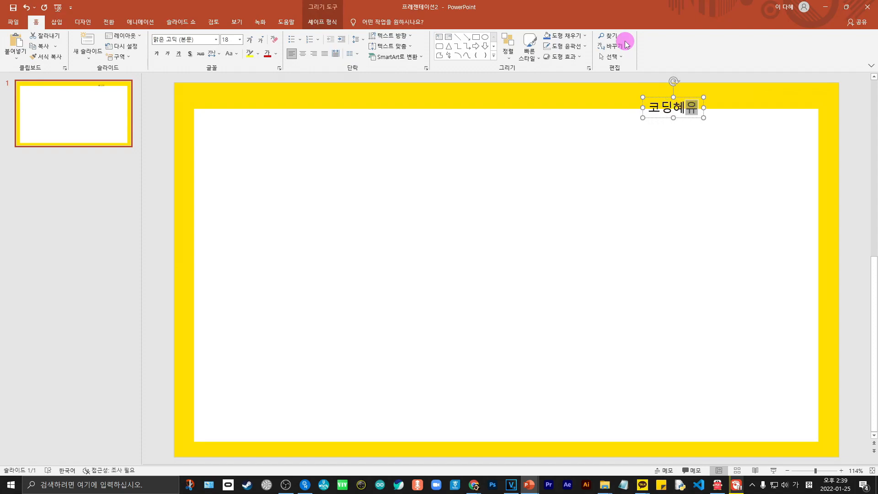
type("ㅁ께하는 시나는")
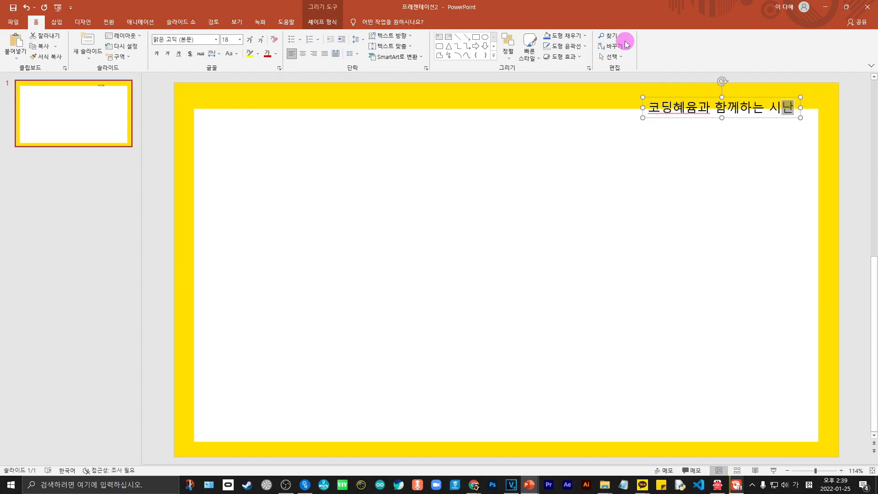
key("BackSpace")
key("BackSpace")
type("ㄴ나는 코딩교실")
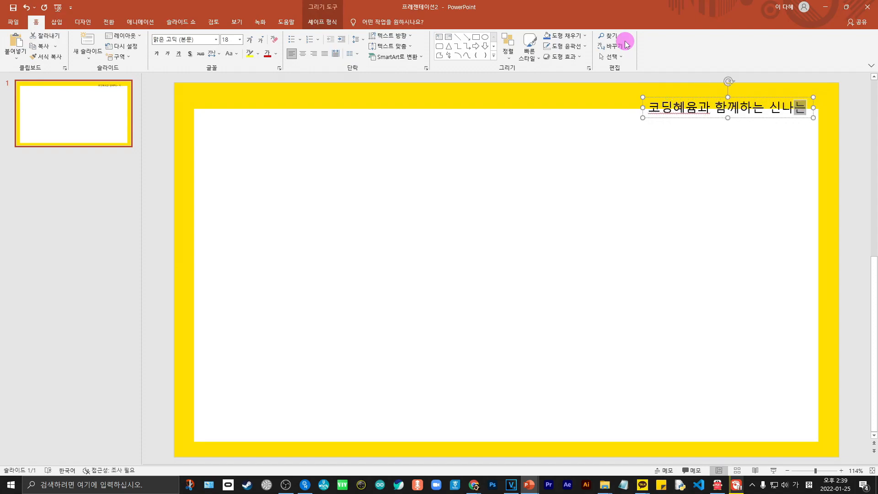
left_click(862, 125)
Step: Move the title text box into the right part of the yellow top band and set its font to 고양덕양 EB
left_click(843, 116)
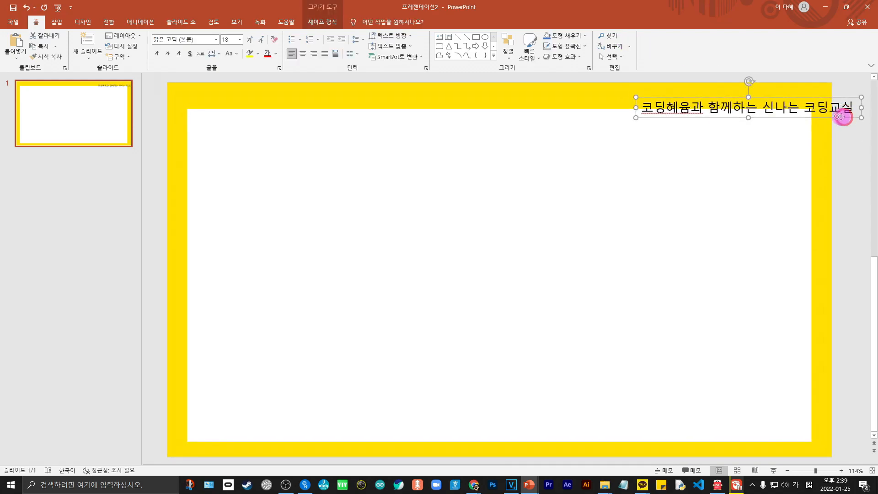
left_click_drag(841, 117, 800, 104)
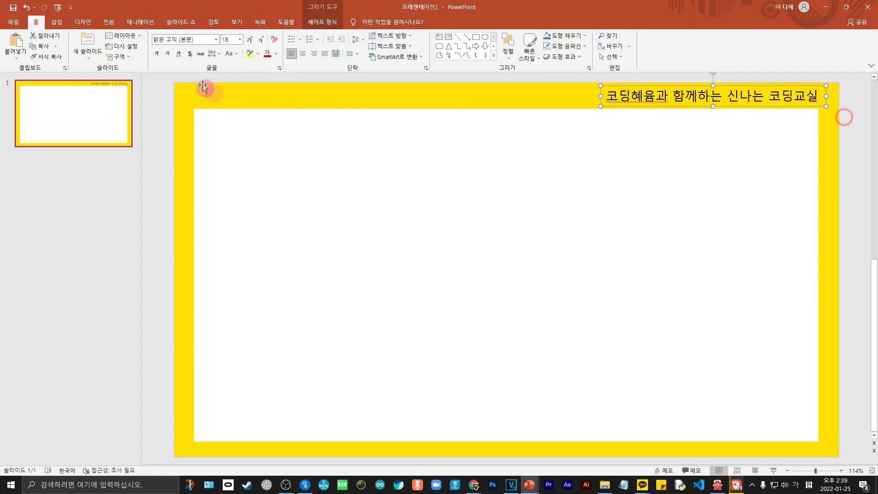
left_click(215, 41)
left_click_drag(277, 62, 278, 300)
left_click(178, 143)
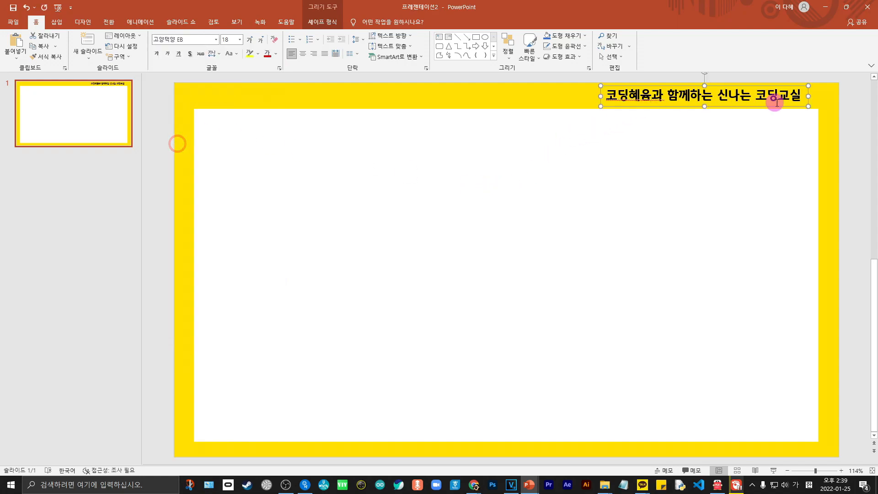
Step: Move the title text box slightly to the right and down within the yellow top band
left_click_drag(809, 100, 816, 103)
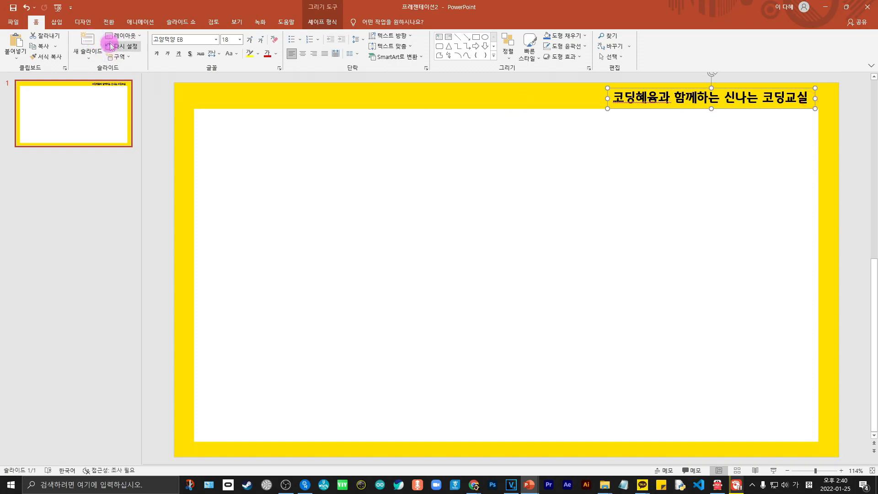
Step: Insert the 코딩혜윰 picture from the desktop's 코딩혜윰 folder, shrink it, and place it over the frame's lower-right corner
left_click(56, 22)
left_click(80, 46)
left_click(94, 81)
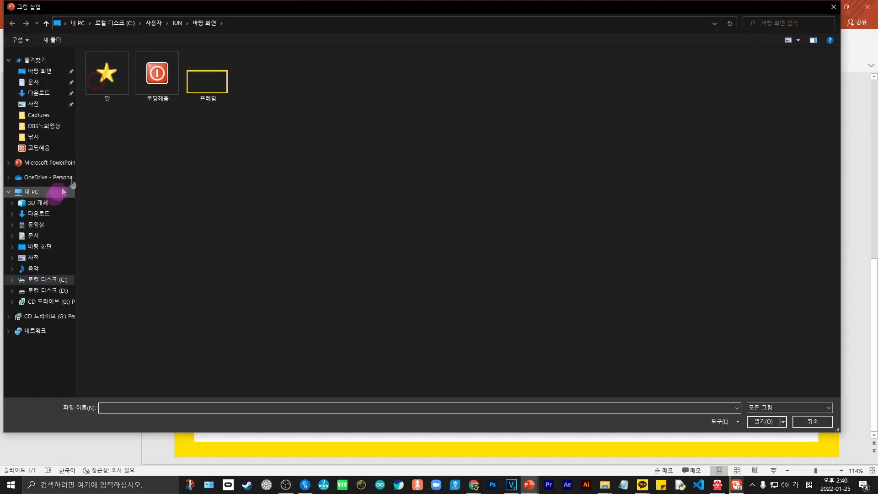
double_click(151, 85)
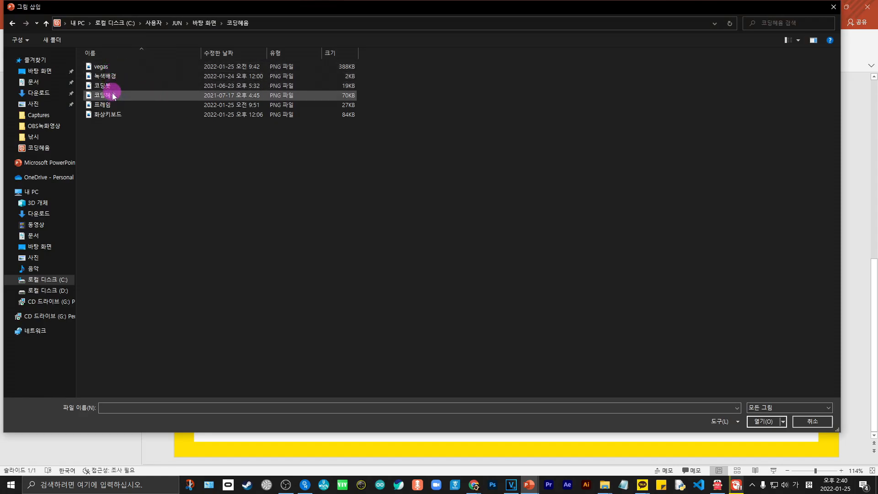
double_click(105, 95)
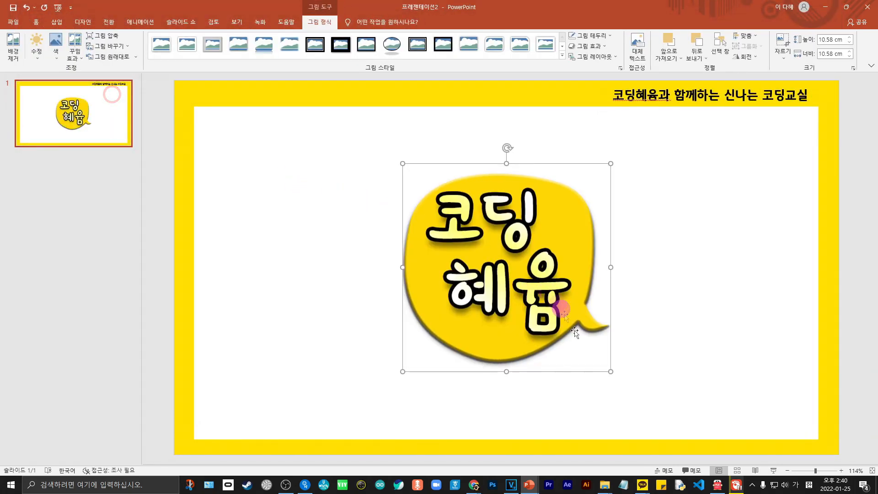
mouse_move(608, 372)
left_mouse_down()
mouse_move(455, 186)
mouse_move(486, 153)
mouse_move(572, 120)
mouse_move(808, 440)
mouse_move(812, 427)
left_mouse_up()
left_click(425, 198)
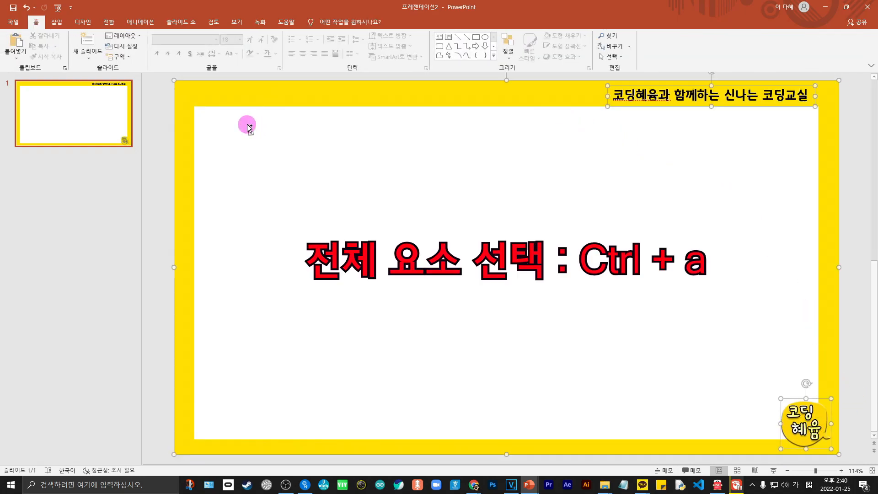
Step: Select the frame, title and logo on the slide and group them into one object
key("ctrl+a")
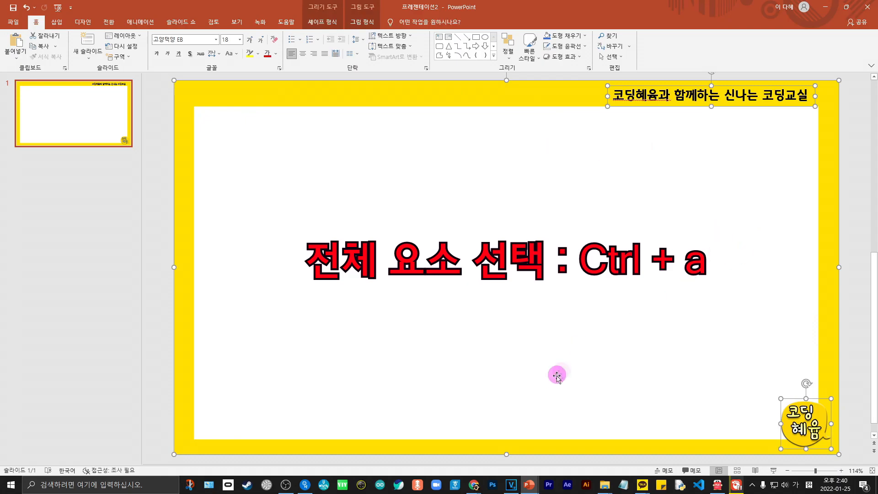
key("super")
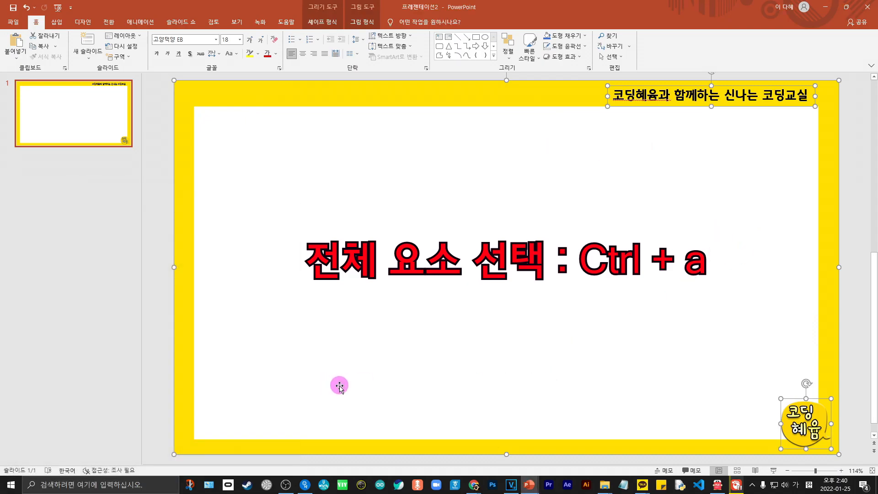
key("super+d")
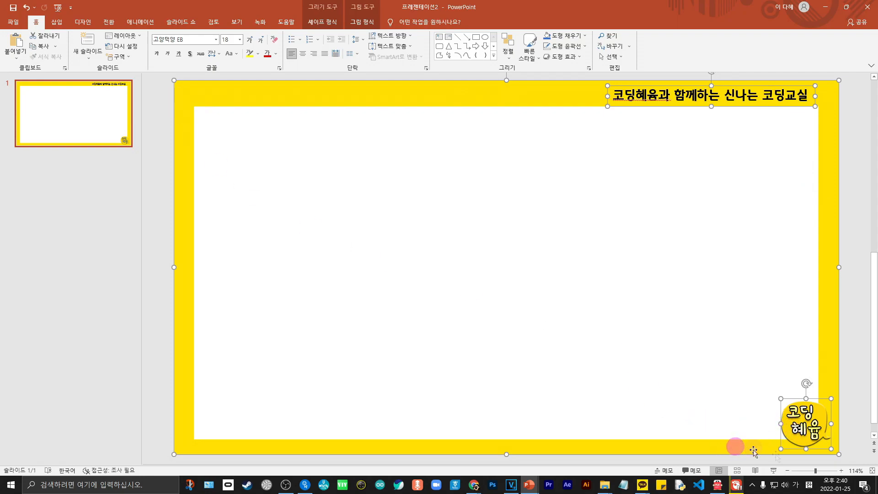
right_click(801, 436)
mouse_move(752, 339)
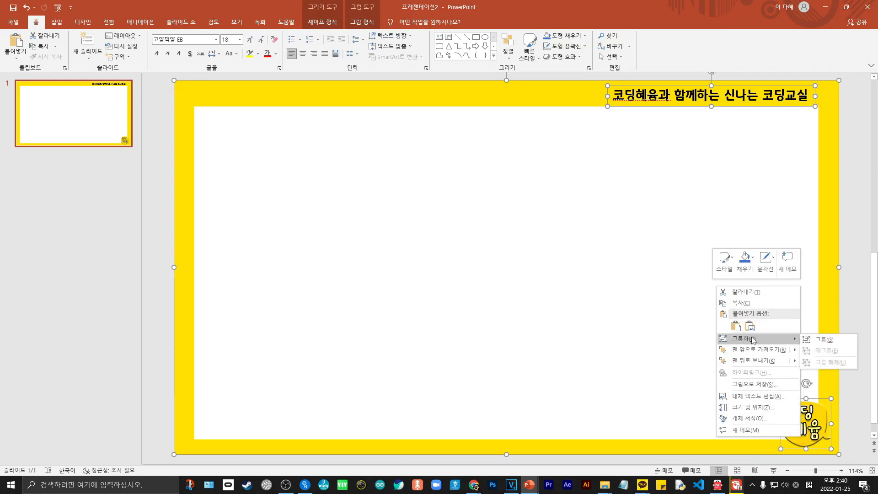
left_click(818, 339)
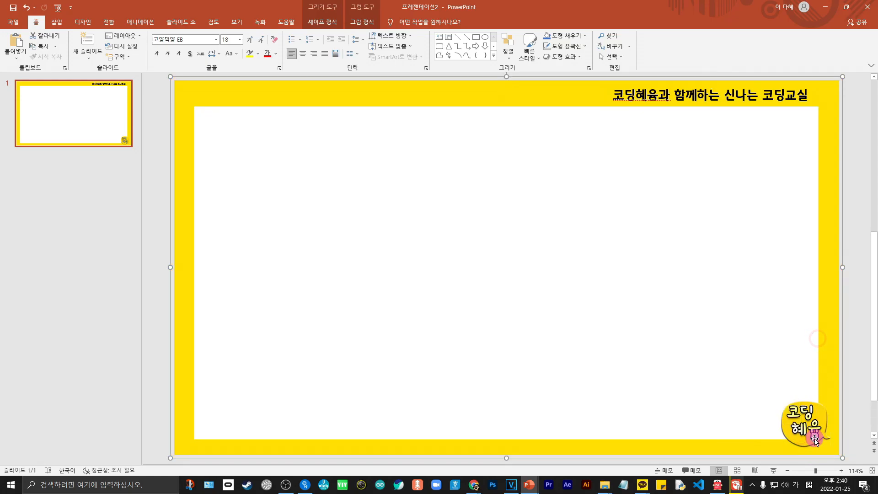
Step: Save the grouped frame as a PNG picture named 프레임완성 on the desktop
right_click(816, 451)
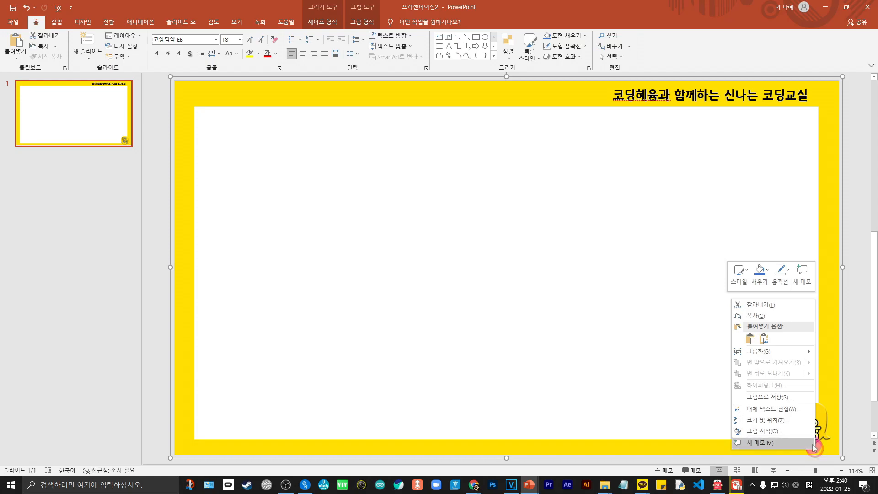
left_click(766, 399)
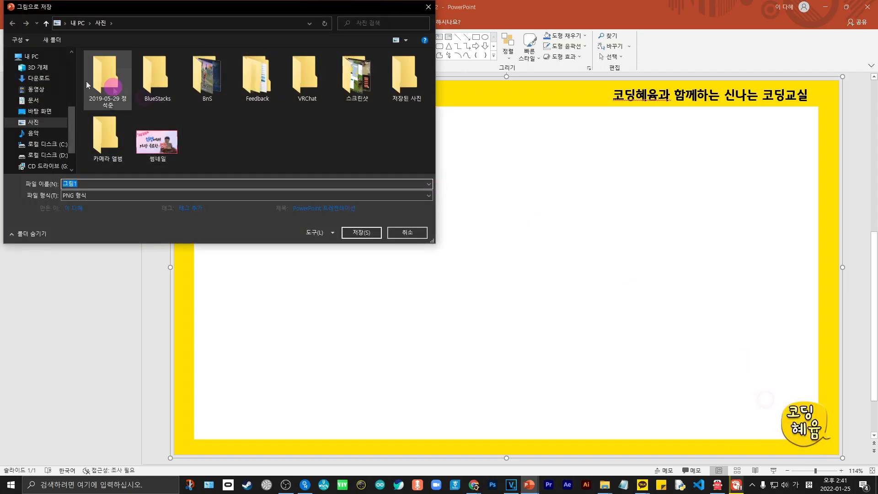
left_click(41, 111)
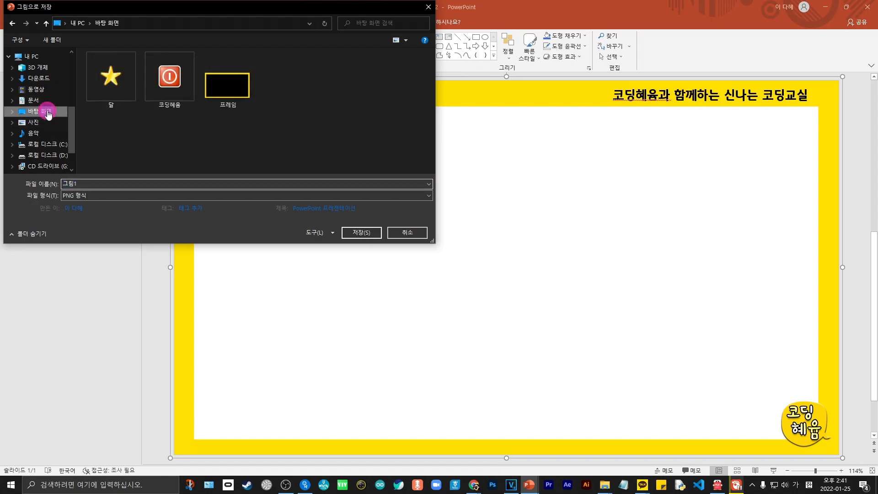
double_click(88, 184)
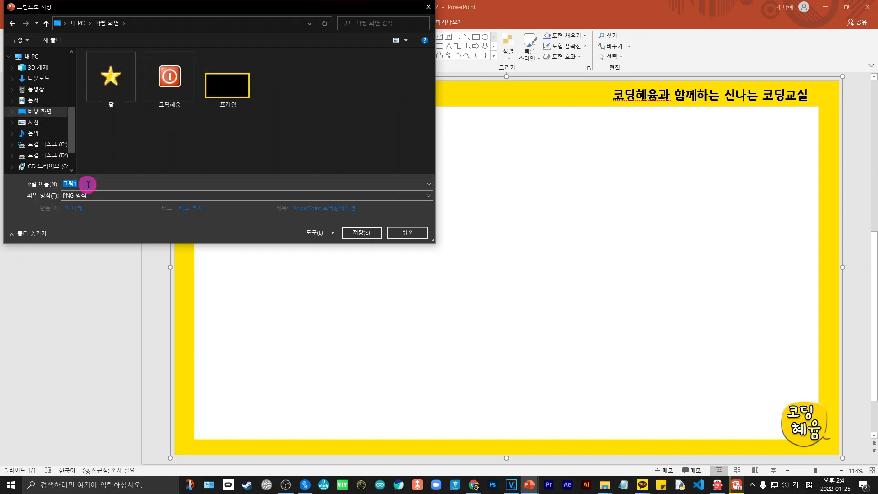
type("프레임완")
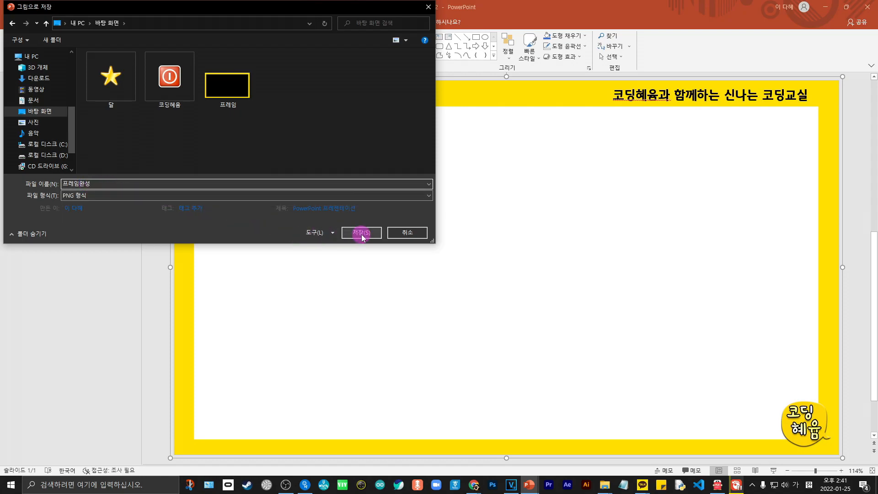
type("성")
left_click(102, 195)
left_click(105, 196)
left_click(354, 233)
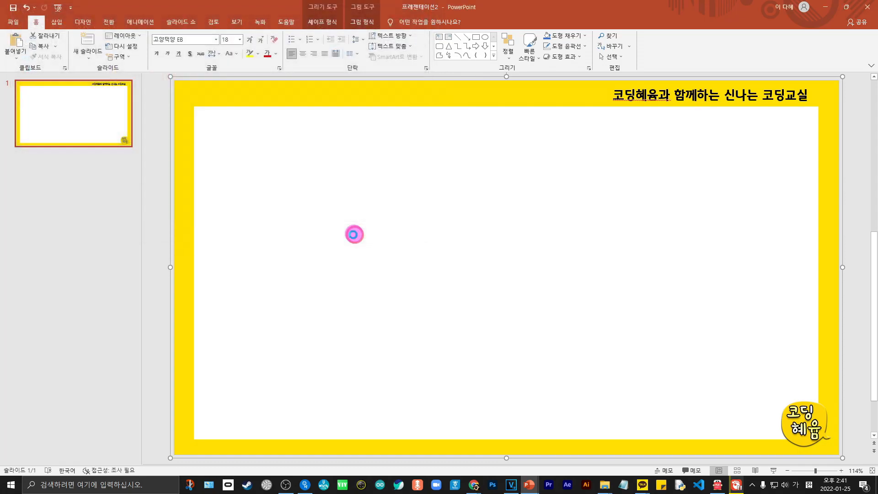
Step: Minimize the presentation, open the 프레임완성 image from the desktop to check it, and close it again
left_click(825, 9)
left_click(11, 86)
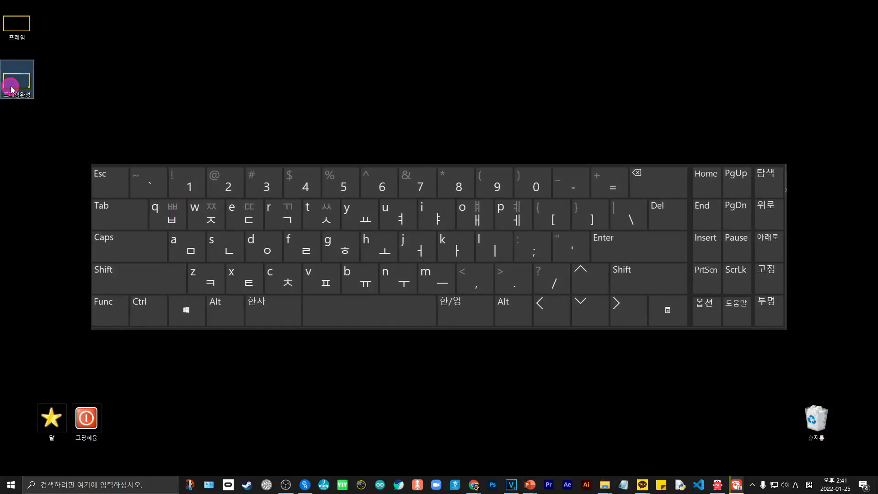
double_click(11, 87)
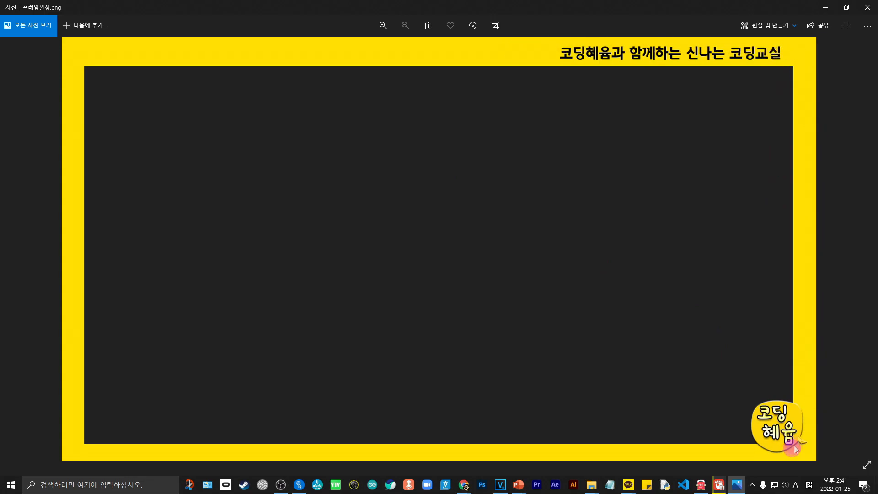
left_click(867, 7)
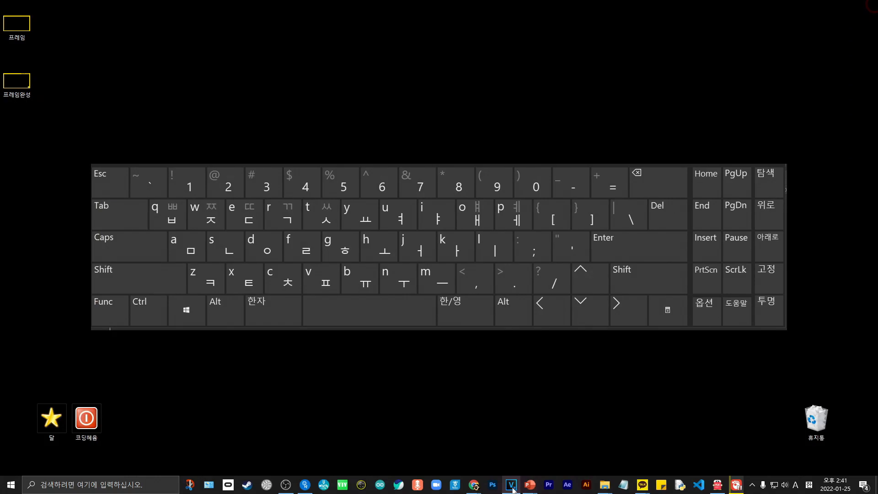
Step: Switch to VEGAS Pro, enlarge the timeline area, and insert an empty video track above the recording's video track
left_click(511, 484)
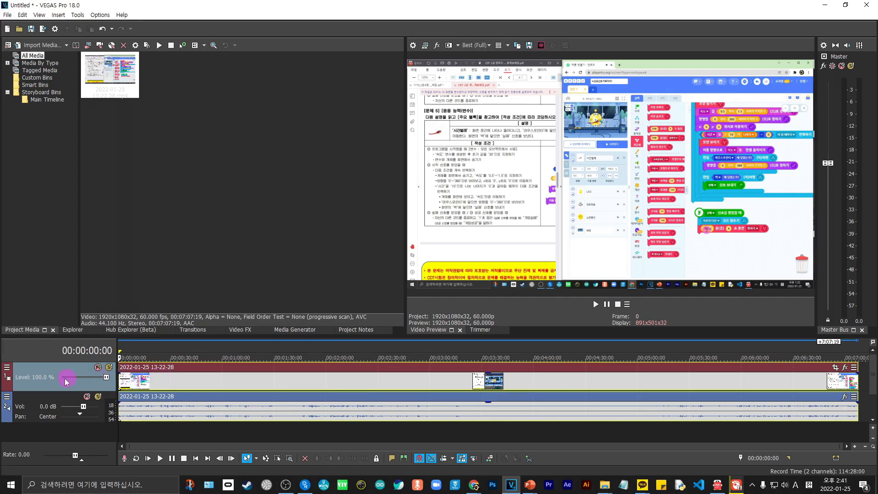
right_click(36, 371)
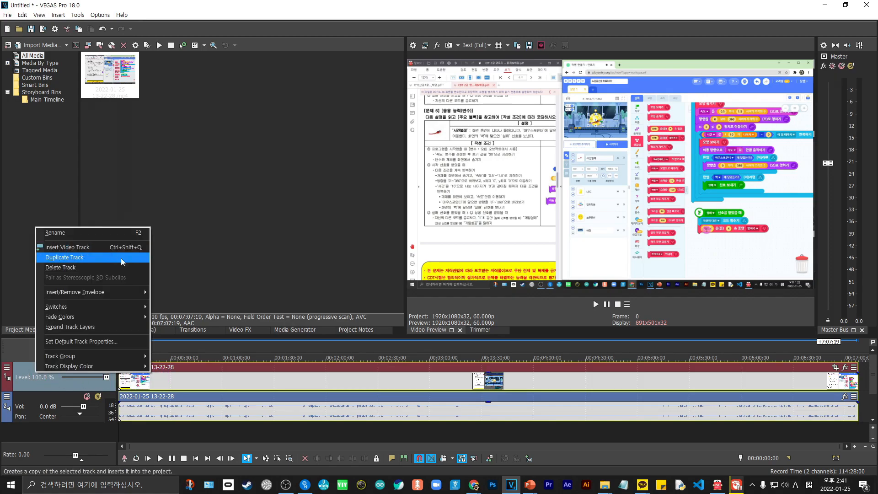
left_click(172, 263)
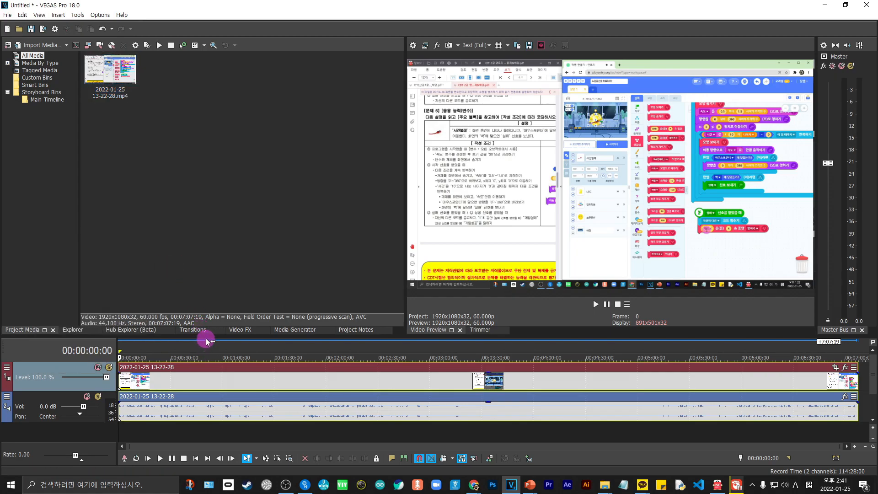
left_click_drag(206, 337, 207, 318)
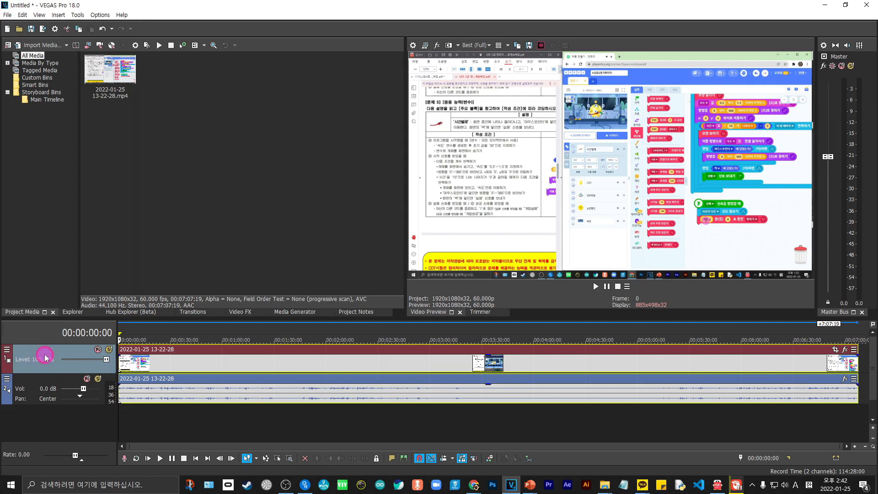
right_click(46, 358)
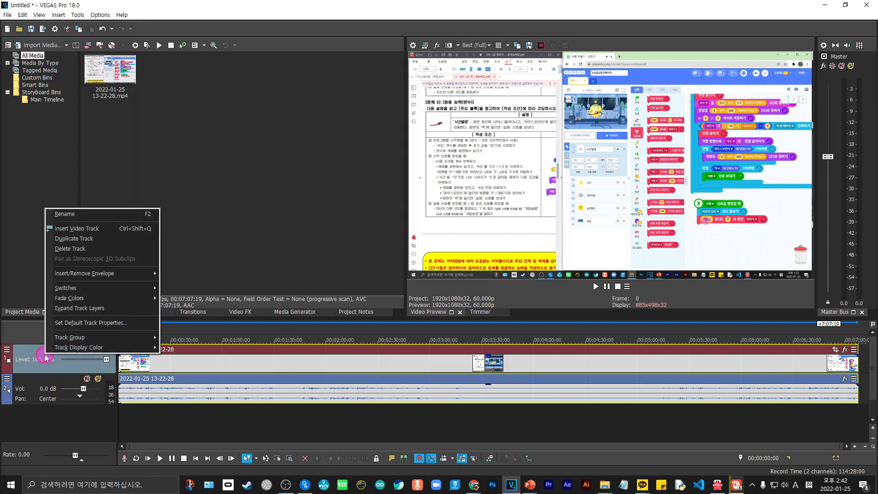
left_click(111, 228)
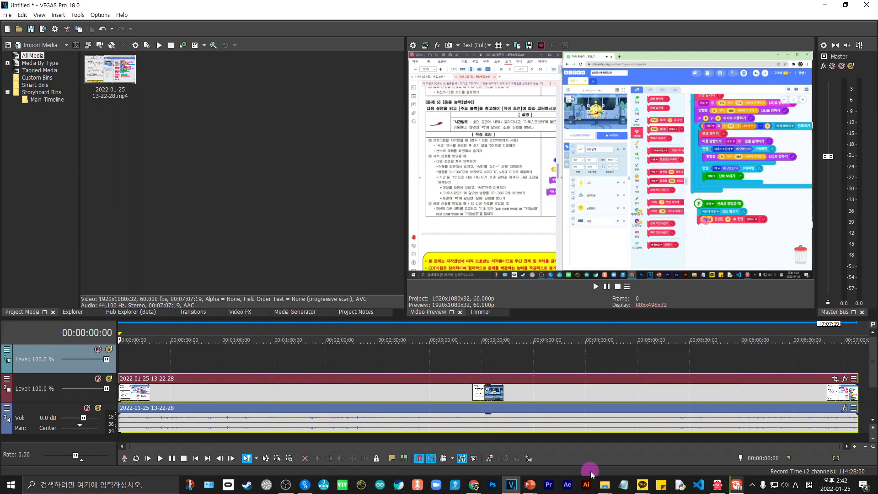
Step: Add the 프레임완성 image from the desktop to the start of the empty top video track
mouse_move(604, 486)
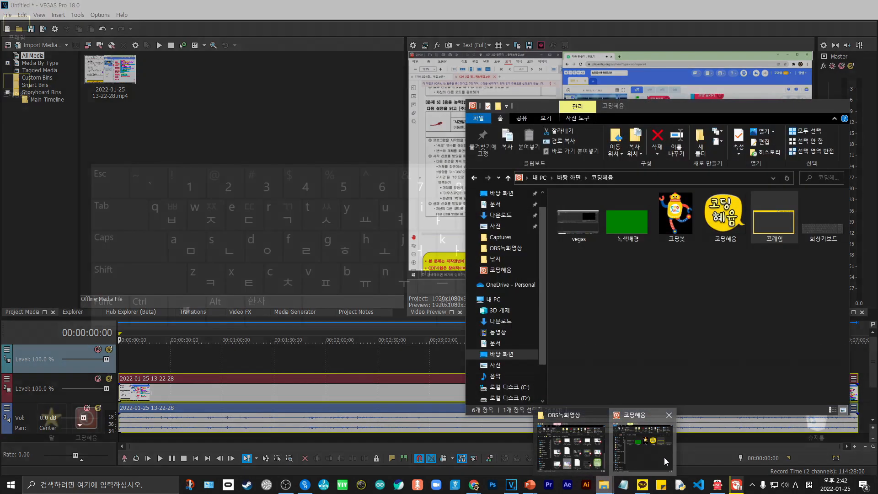
left_click(663, 458)
left_click(501, 355)
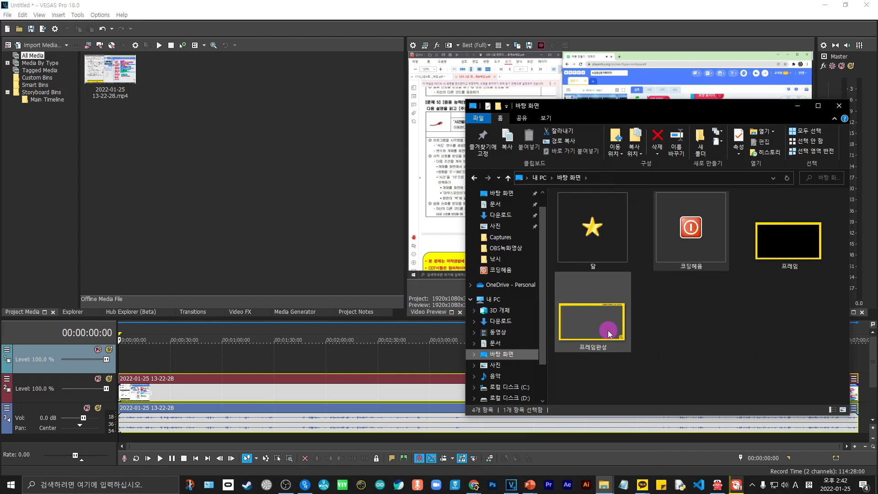
left_click_drag(609, 334, 115, 361)
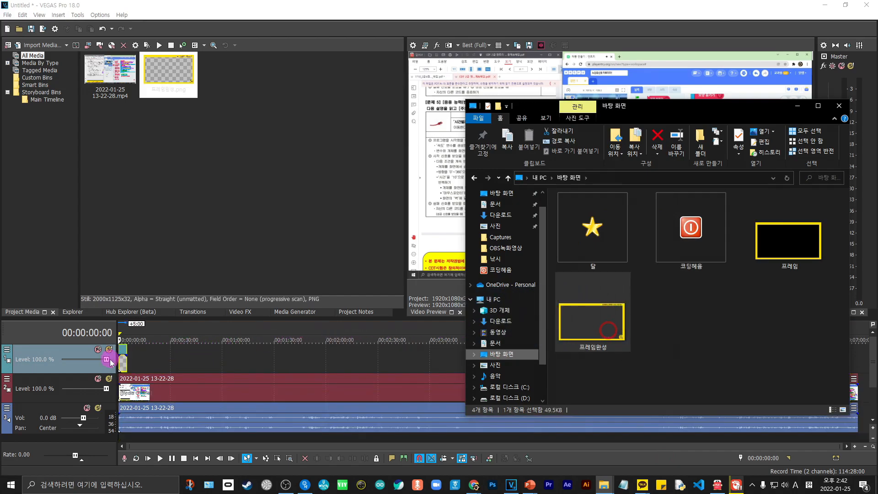
left_click(797, 106)
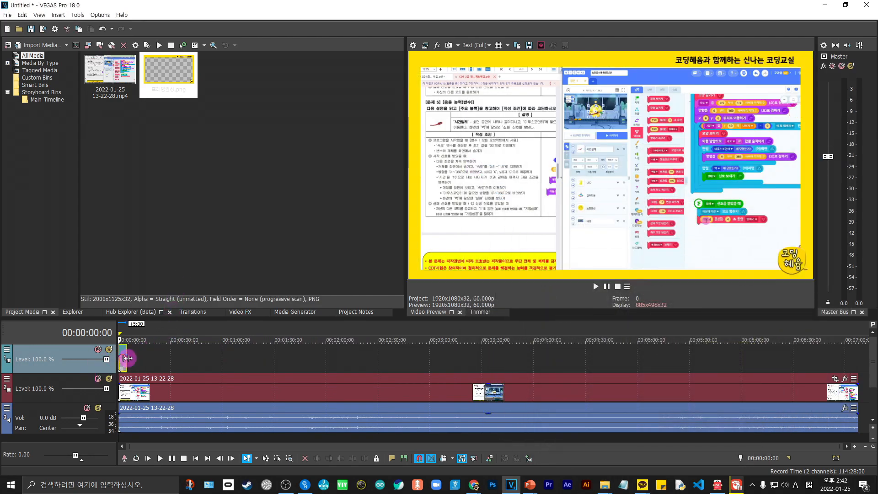
Step: Extend the 프레임완성 event by about 1:37 on the timeline and preview the framed video at several points
left_click_drag(125, 362, 295, 361)
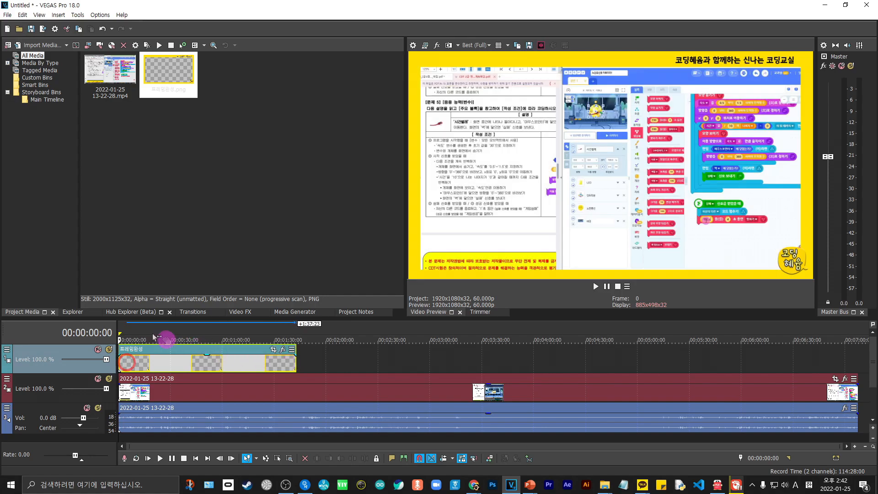
left_click(136, 330)
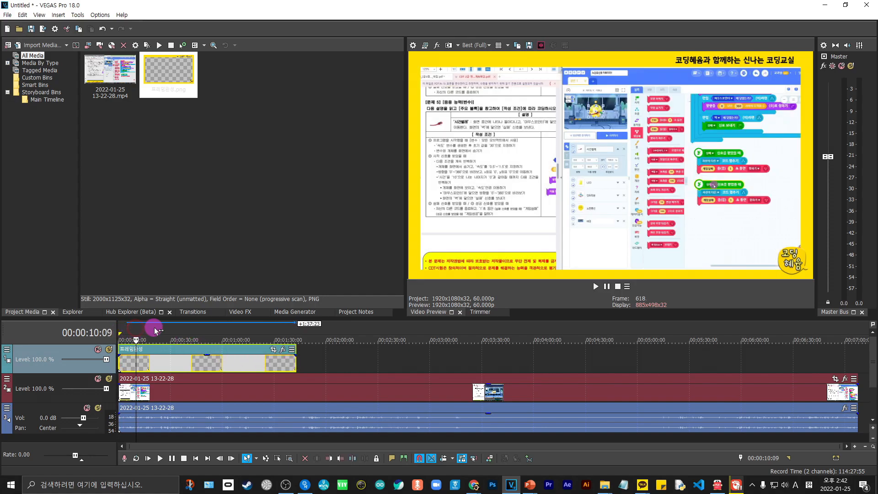
left_click(154, 330)
left_click(175, 329)
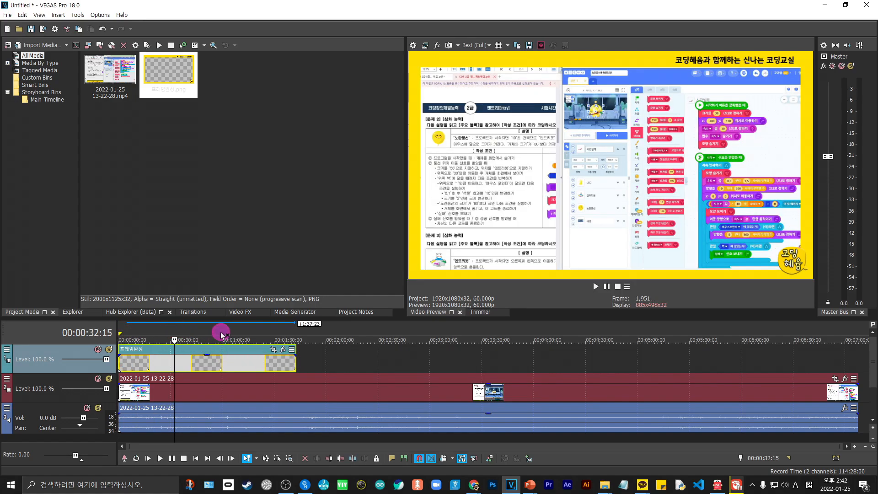
left_click(221, 330)
left_click(250, 331)
left_click(237, 330)
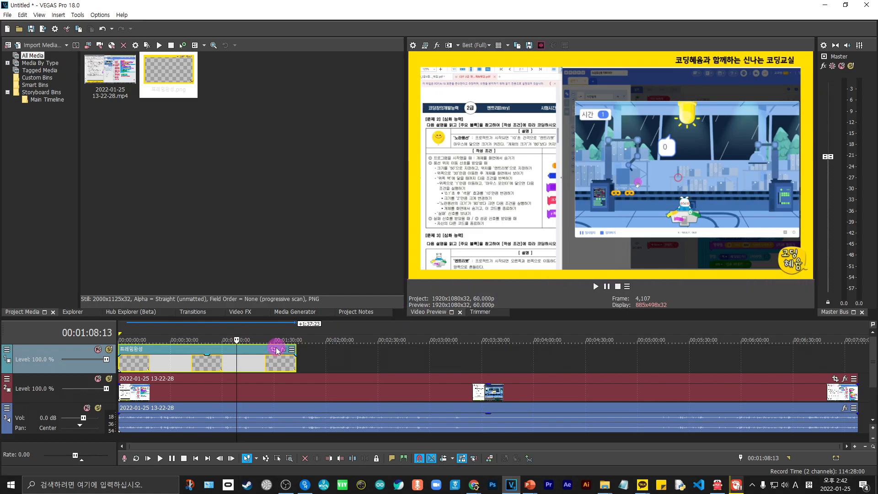
Step: Extend the 프레임완성 event to the end of the recording and preview the framed video at several points
left_click_drag(294, 365, 858, 358)
left_click(660, 338)
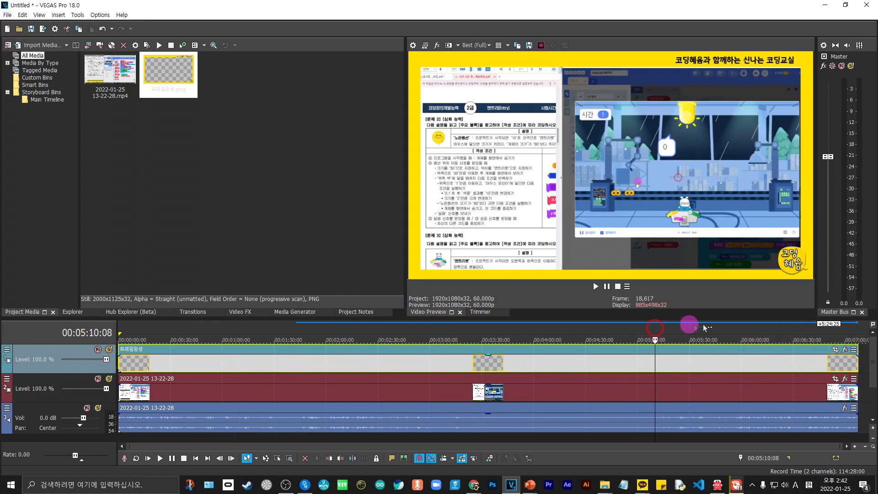
left_click(769, 325)
left_click(521, 330)
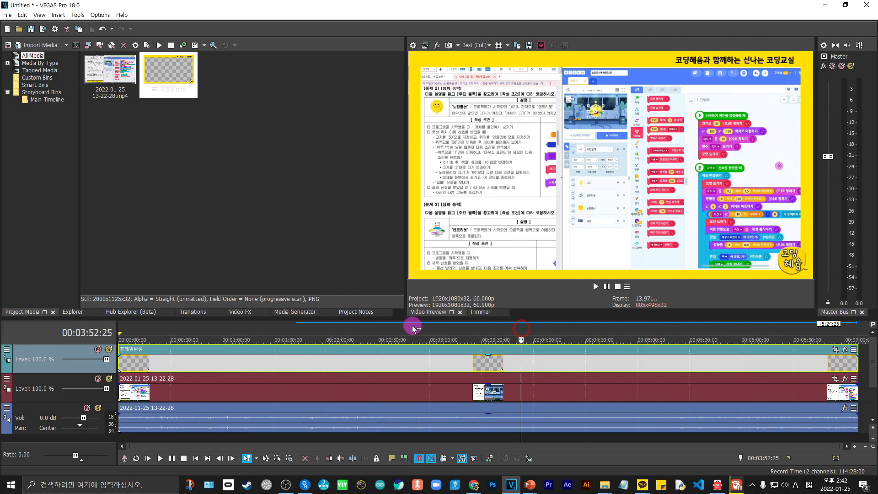
Step: Preview the framed video at several points and insert an empty video track above the frame track
left_click(412, 324)
left_click(269, 324)
left_click(161, 329)
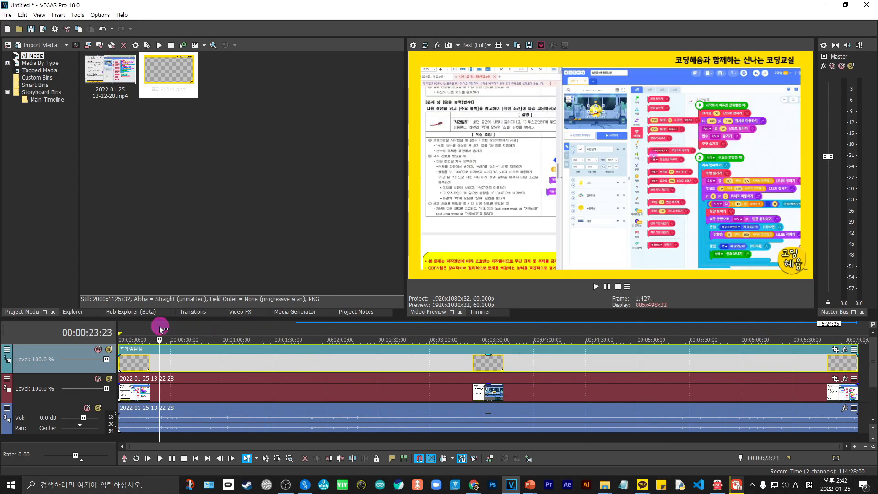
left_click(224, 329)
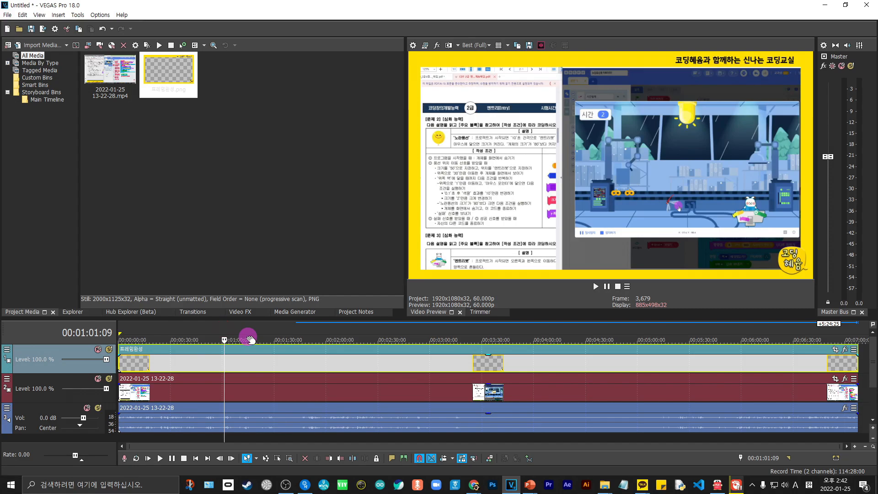
right_click(34, 353)
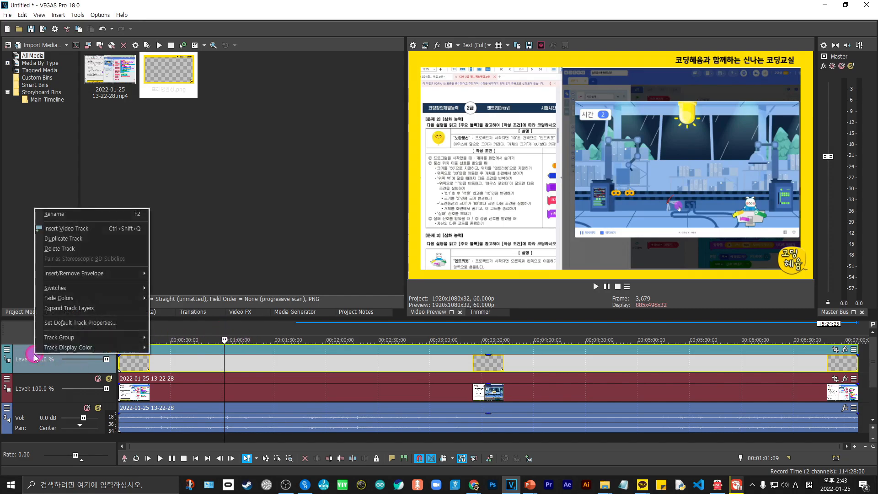
left_click(70, 229)
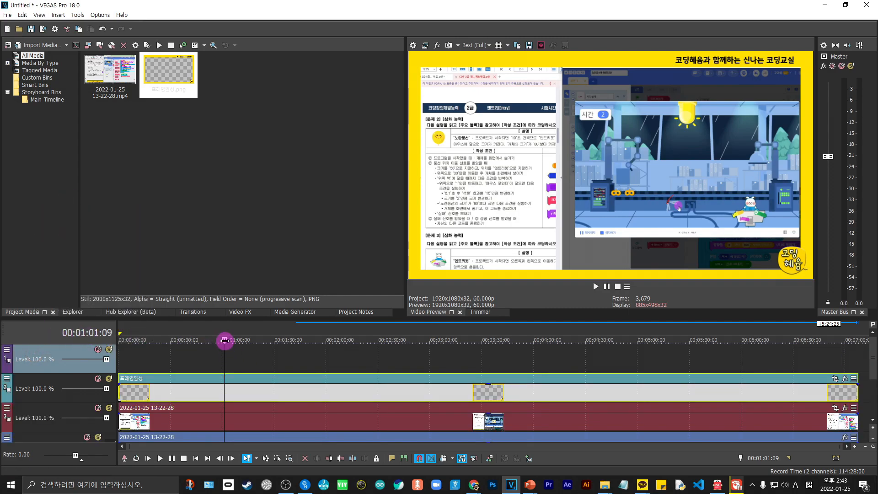
Step: Add the default Titles & Text media generator to the start of the empty top video track
left_click(304, 313)
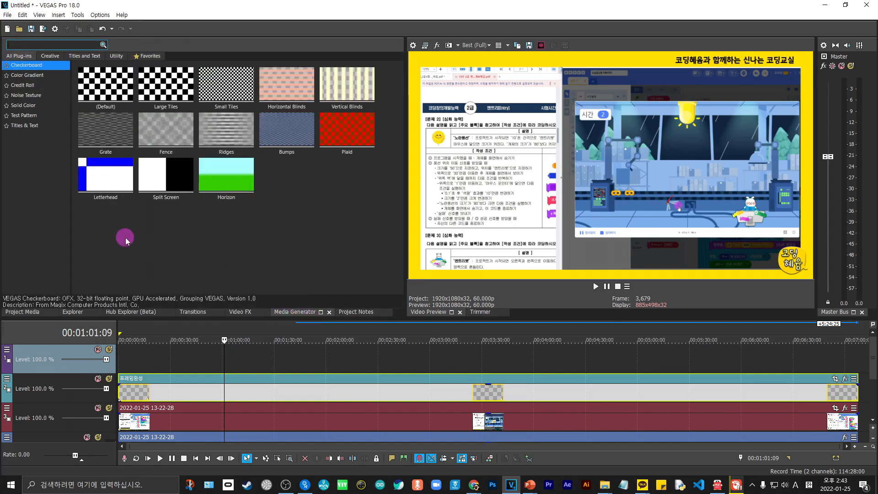
left_click(20, 131)
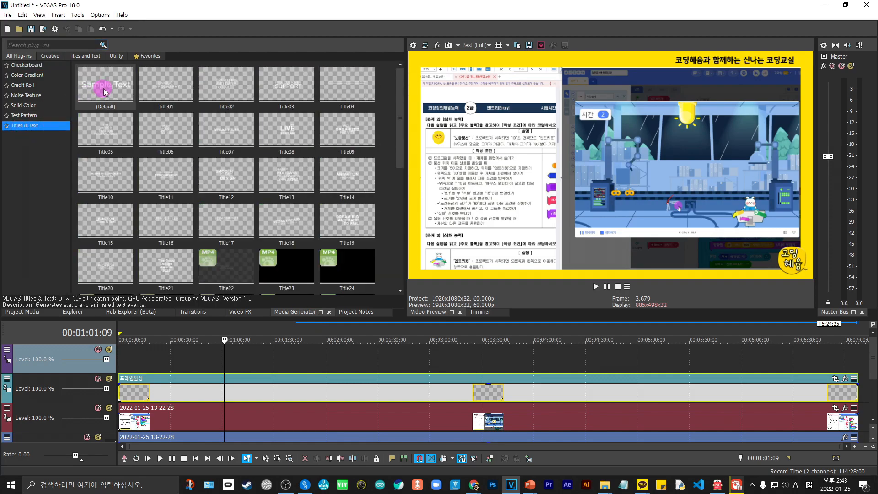
left_click(107, 88)
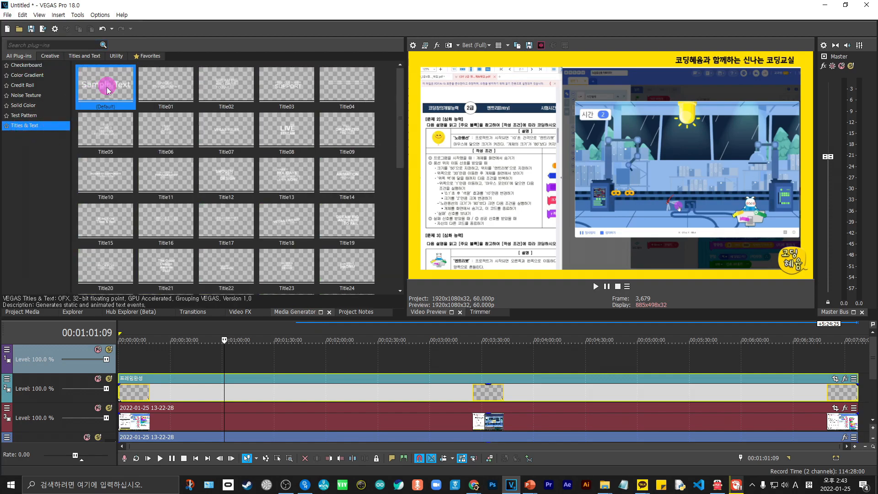
left_click_drag(108, 88, 153, 360)
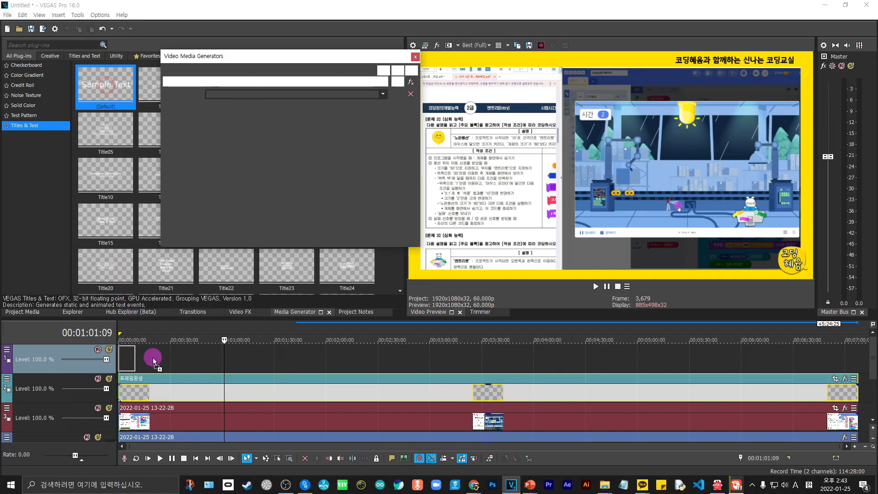
Step: Replace the title event's sample text with 안녕하세요 코딩혜윰입니다
left_click_drag(352, 161, 172, 161)
type("d")
key("BackSpace")
type("안녕하세요 코딩")
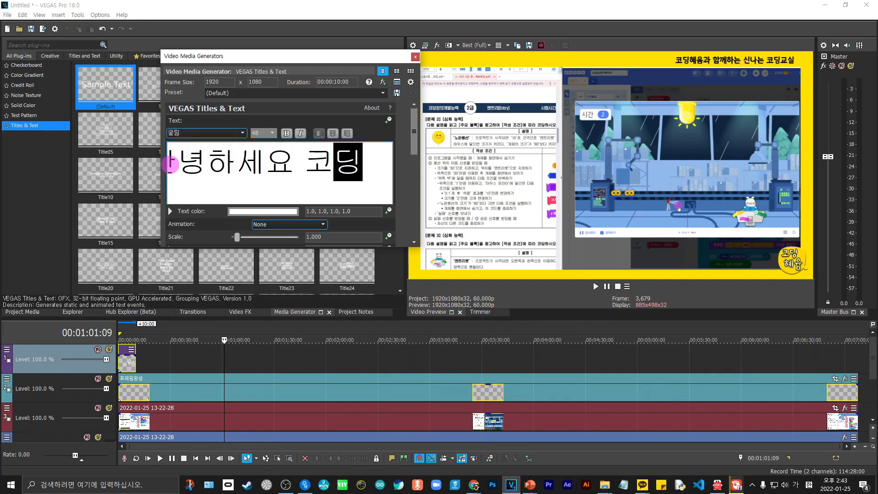
type("혜윰입니다")
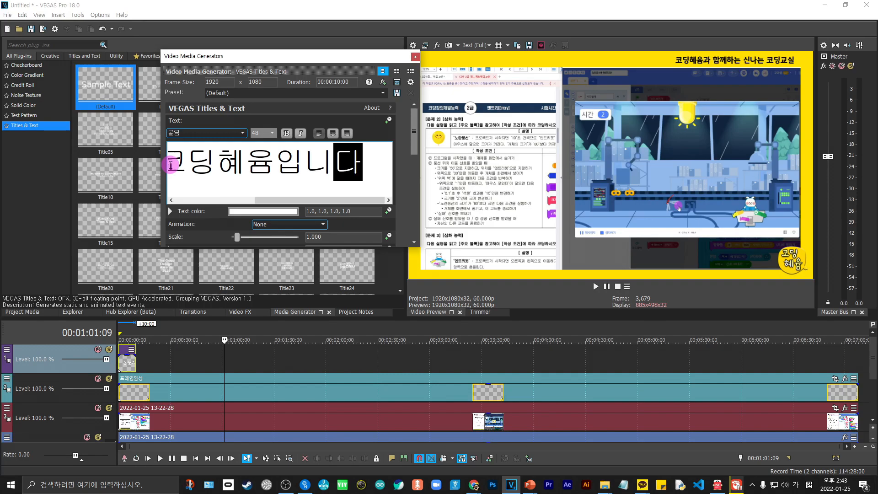
Step: Set the whole caption text to size 9 in the 나눔손글씨 펜 font
key("ctrl+a")
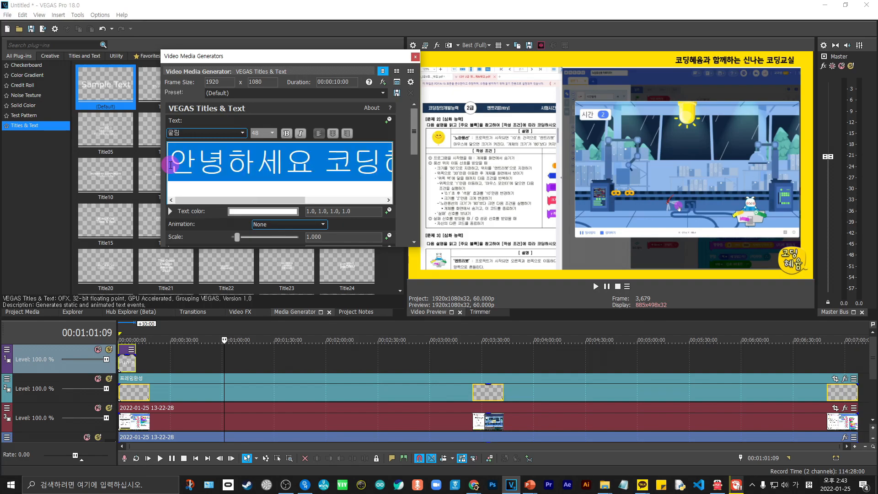
left_click(272, 133)
left_click(267, 143)
left_click(243, 133)
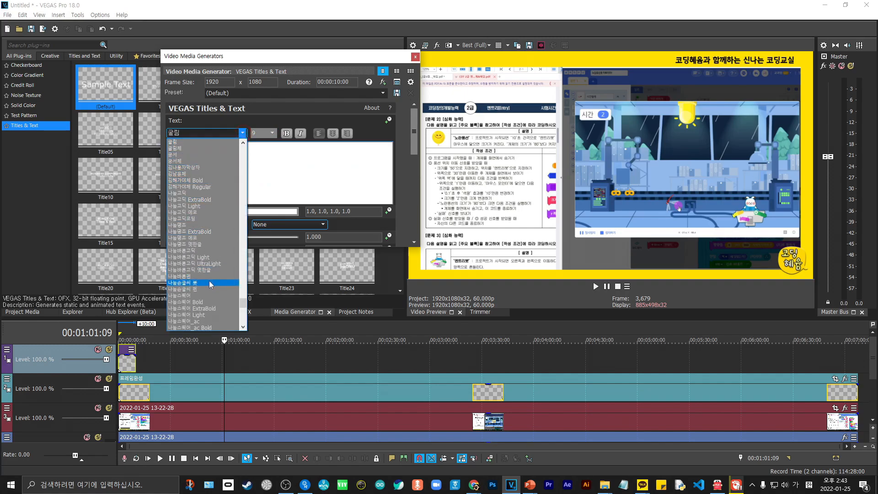
scroll(209, 281, "down", 1)
left_click(204, 269)
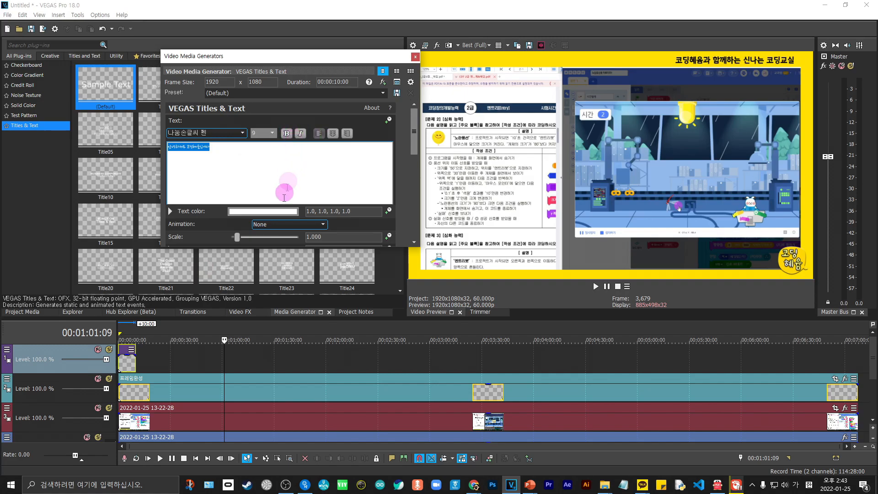
Step: Change the caption's text color to near-black with values 0.07, 0.0, 0.06, 1.0
left_click(268, 212)
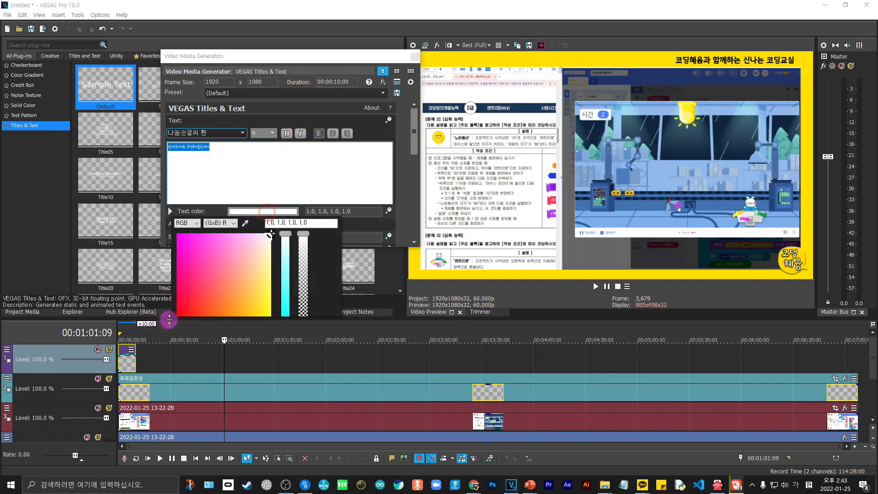
left_click(177, 318)
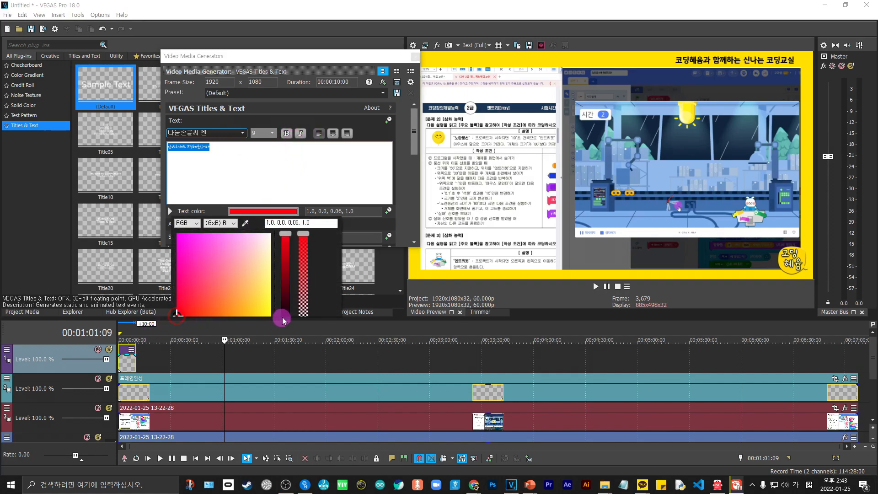
left_click(286, 315)
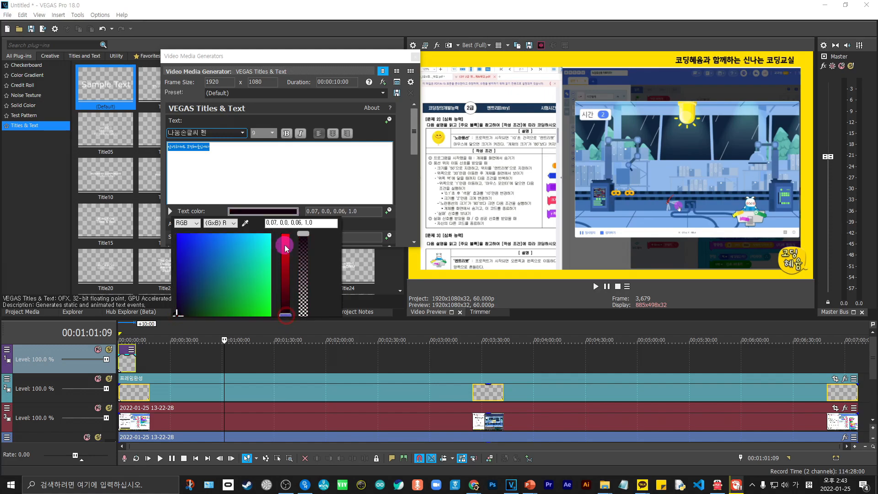
Step: Move the caption onto the middle of the frame's lower yellow border, close the title settings, and preview it within the first ten seconds
left_click(130, 330)
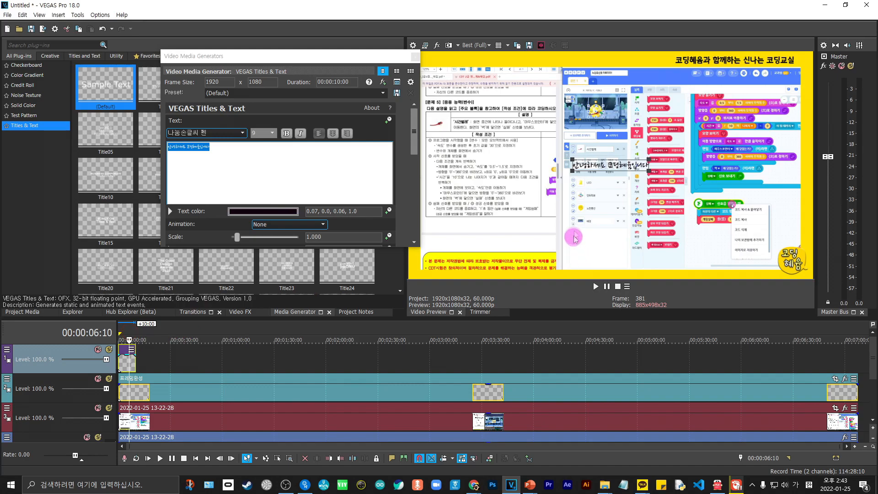
left_click_drag(601, 165, 604, 250)
left_click_drag(606, 264, 600, 275)
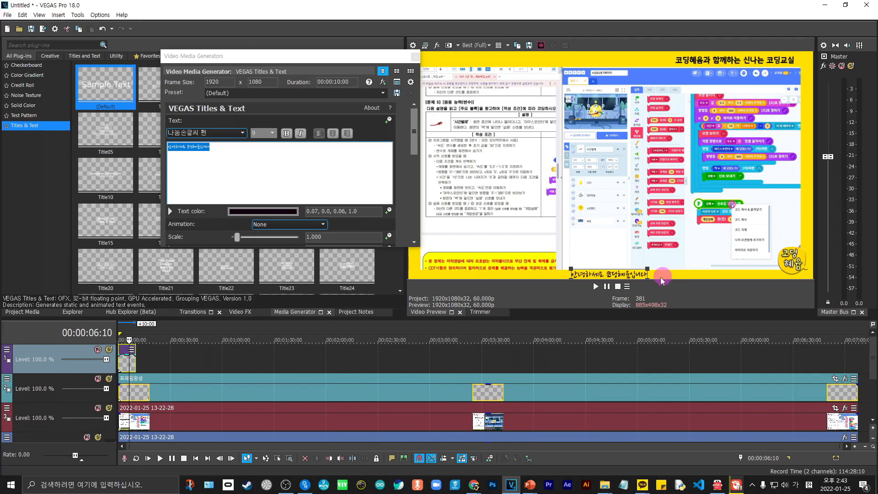
left_click_drag(629, 274, 606, 273)
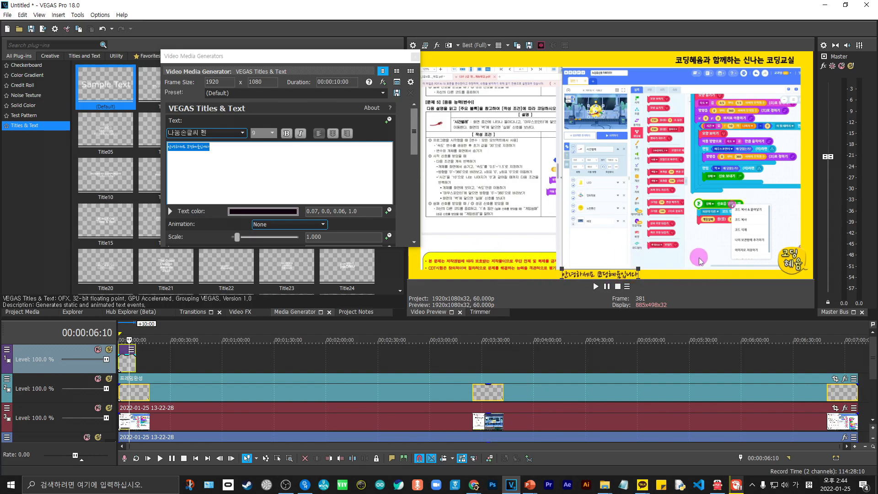
left_click(415, 56)
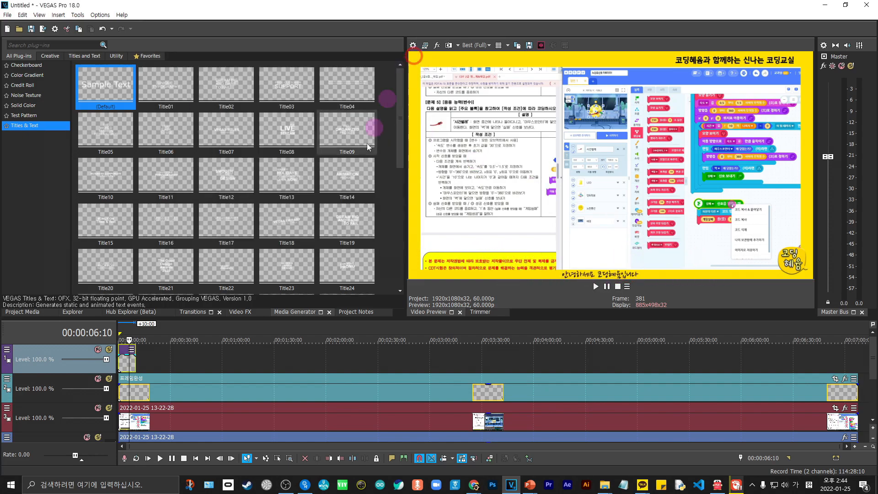
left_click_drag(350, 220, 152, 334)
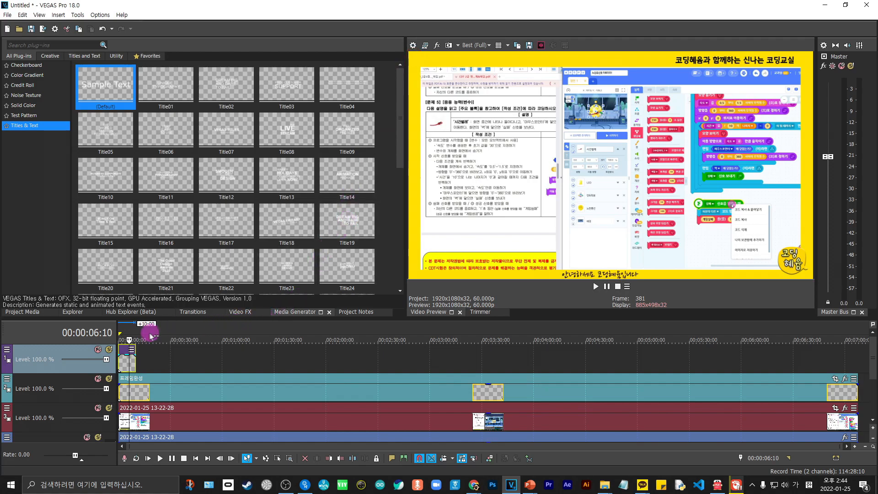
left_click(137, 332)
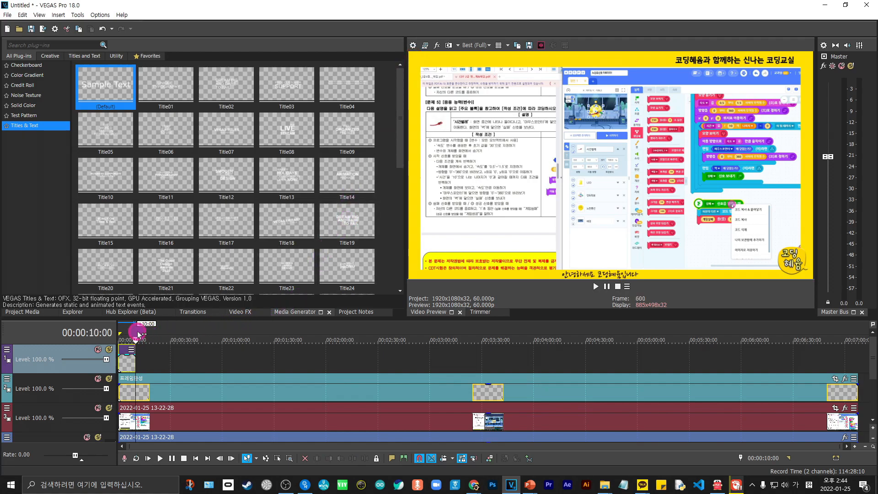
left_click(127, 330)
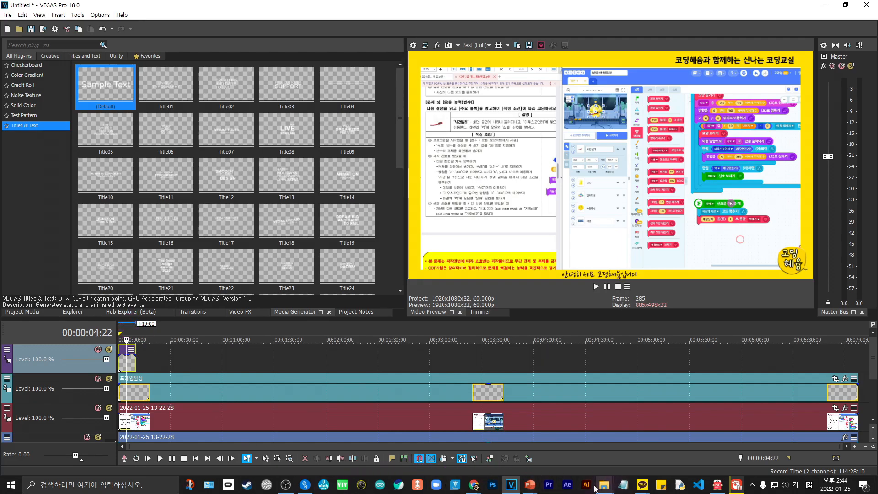
Step: Switch to Photopea in the browser and delete the frame's top, bottom and left yellow bars
mouse_move(473, 484)
left_click(494, 449)
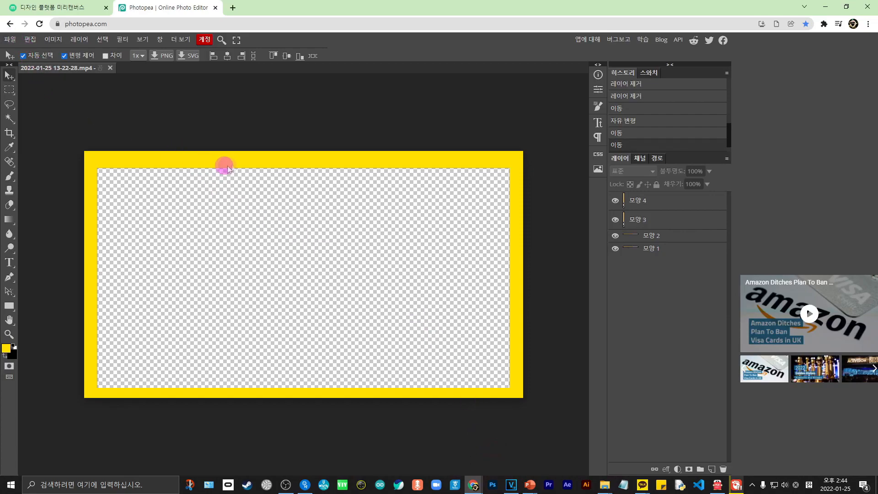
left_click(245, 158)
key("Delete")
left_click(511, 241)
key("Delete")
key("Delete")
left_click(520, 254)
key("Delete")
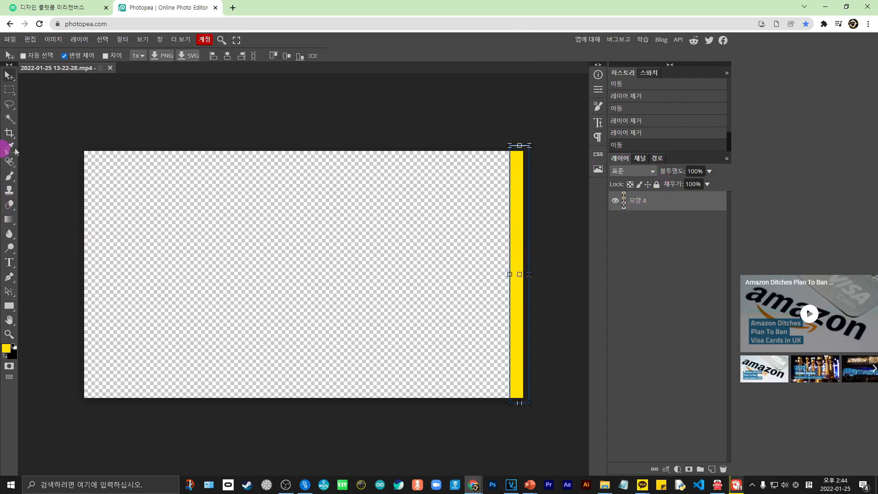
Step: Draw a wide, thin rectangle near the bottom of the canvas and fill it with white
left_click(9, 306)
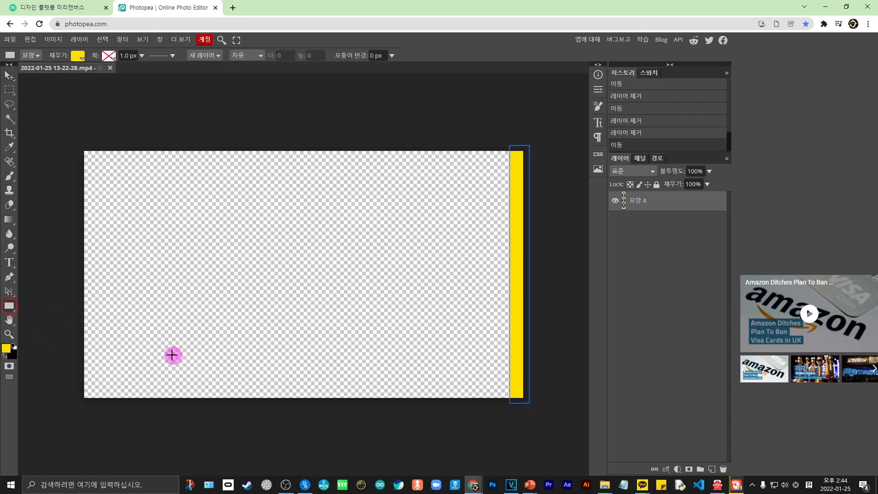
left_click_drag(110, 363, 474, 383)
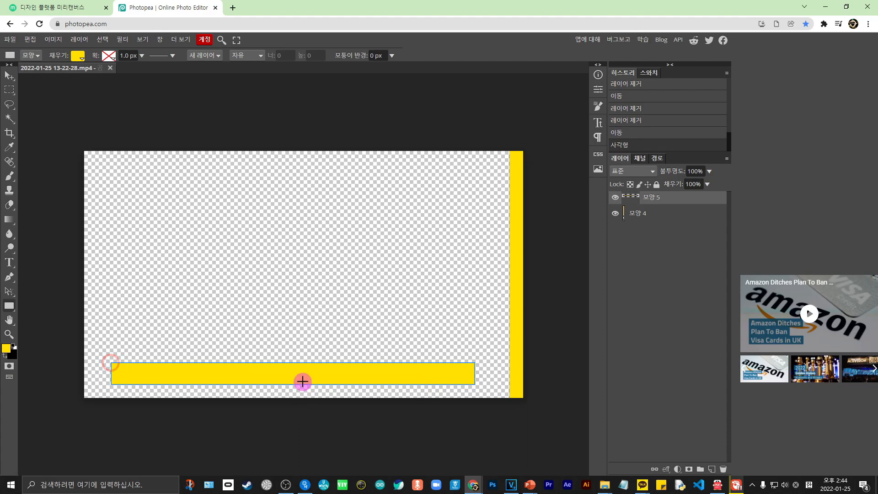
left_click(81, 56)
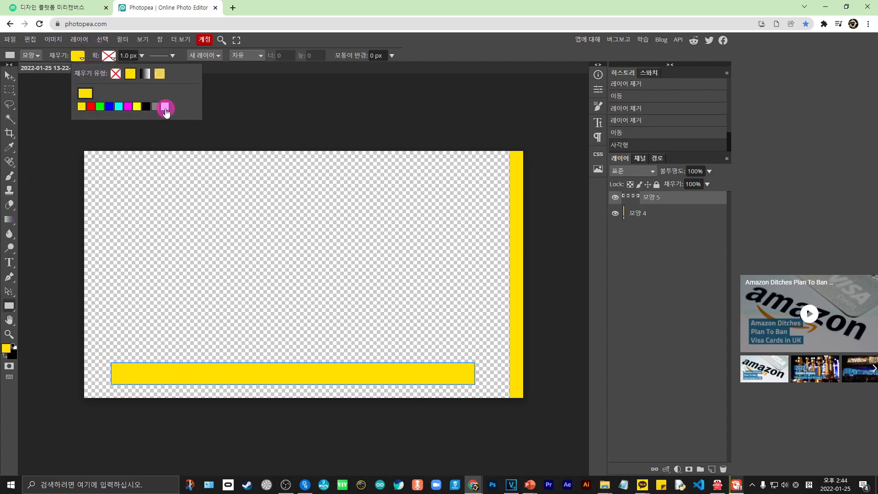
left_click(165, 108)
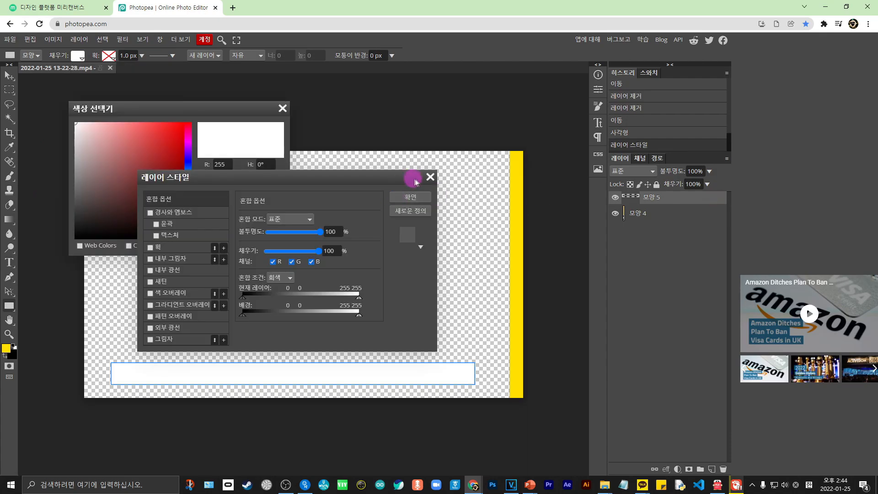
left_click(430, 178)
left_click(281, 108)
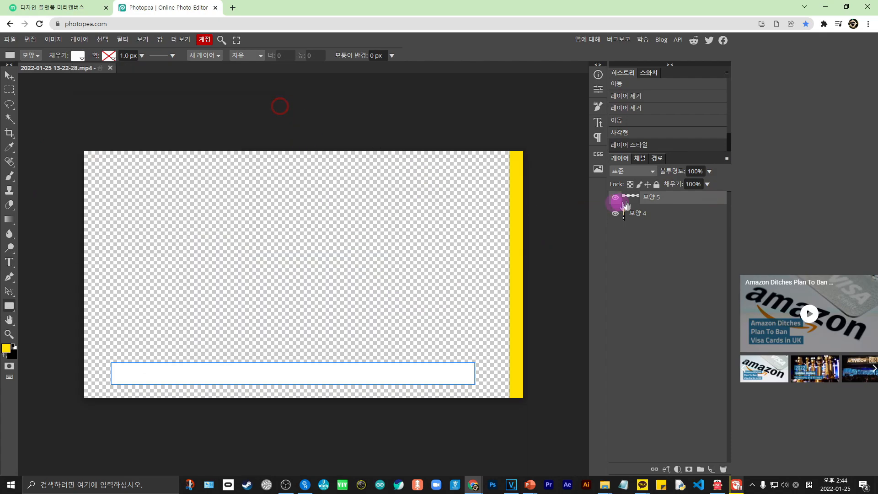
Step: Add an outside stroke of 10 px to the white caption bar in its layer style
double_click(718, 202)
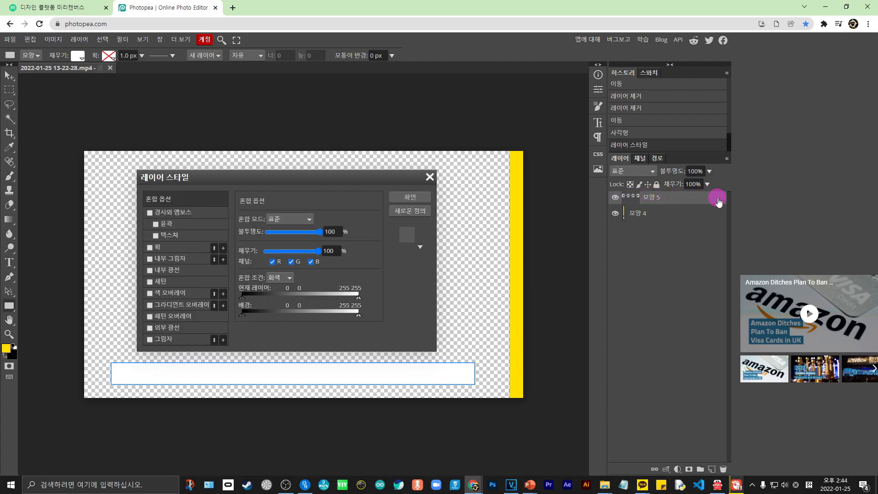
right_click(718, 203)
left_click_drag(277, 176, 566, 246)
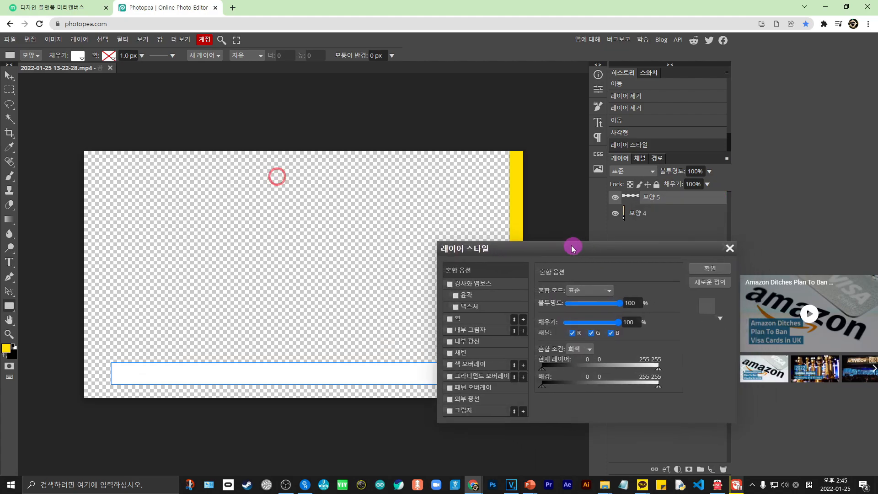
left_click(444, 317)
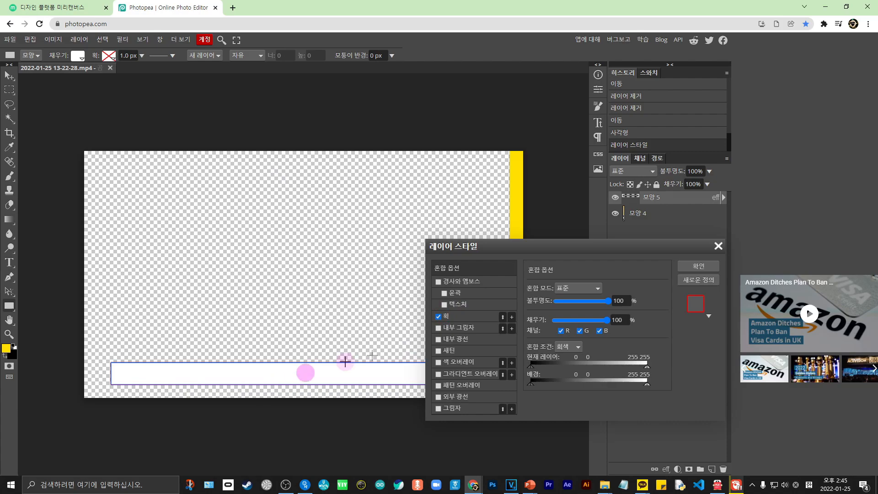
left_click(481, 317)
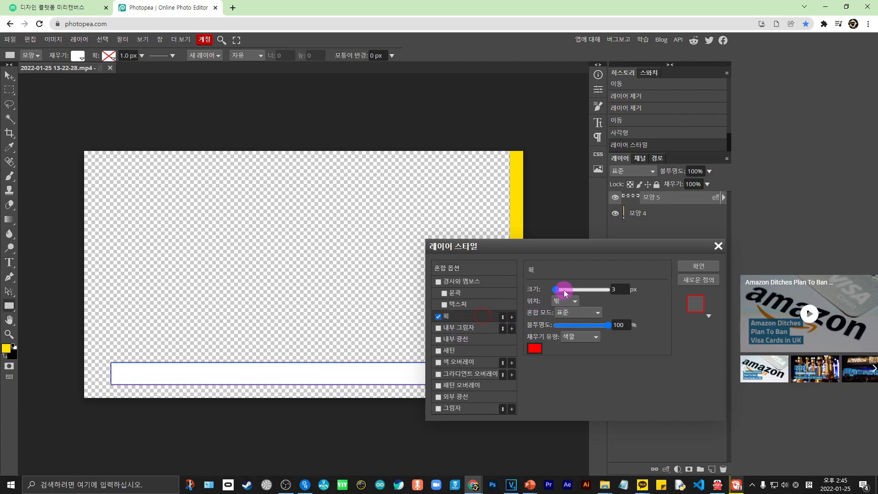
left_click_drag(557, 293, 559, 293)
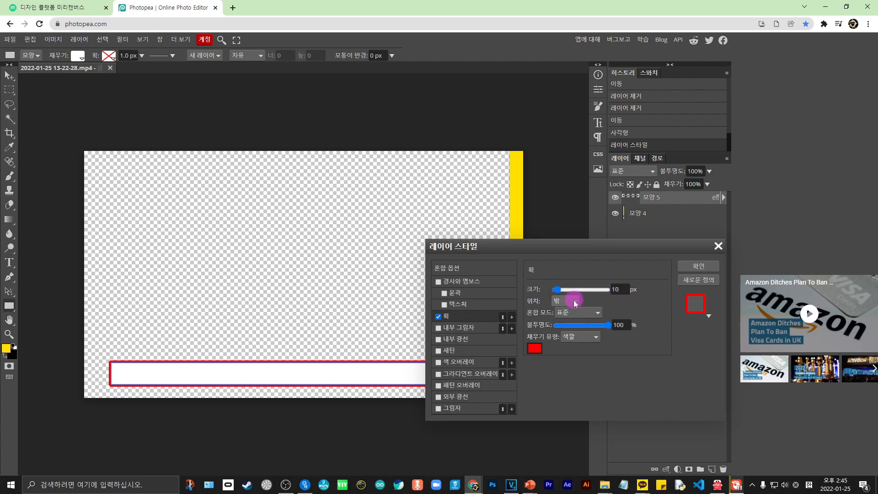
Step: Set the bar's stroke to a solid black (000000) color and apply the layer style
left_click(567, 339)
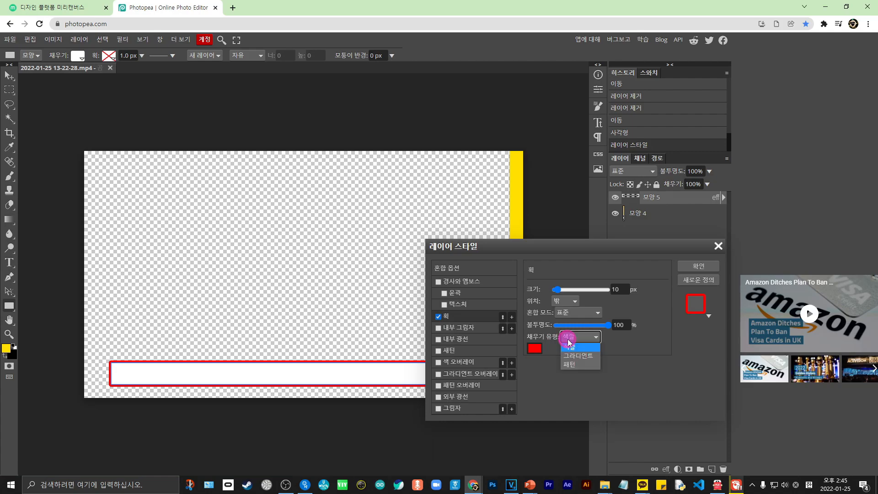
left_click(569, 344)
left_click(534, 348)
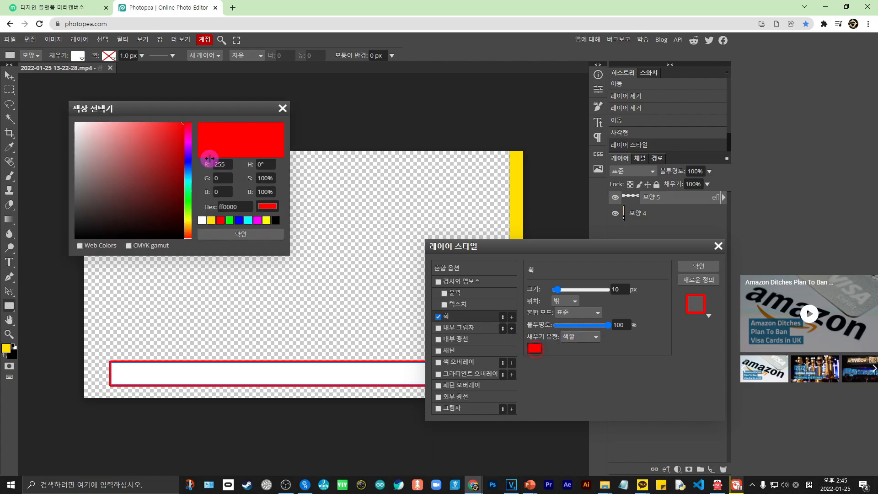
left_click(81, 234)
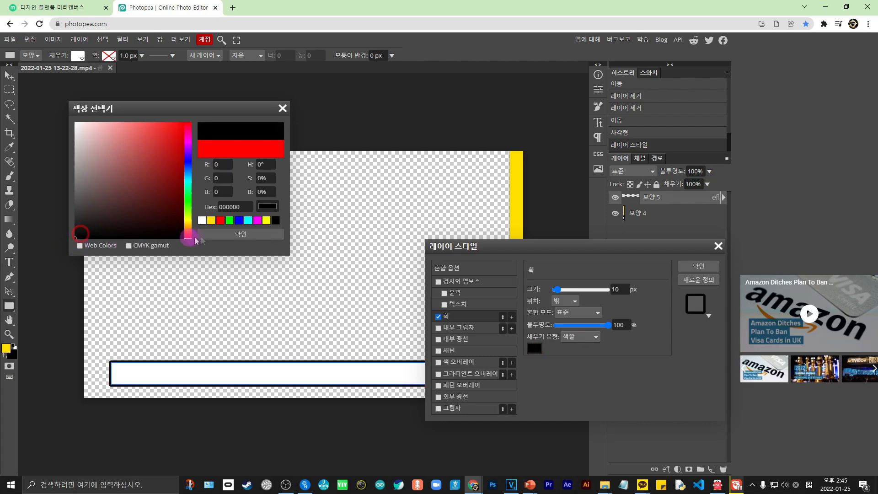
left_click(214, 235)
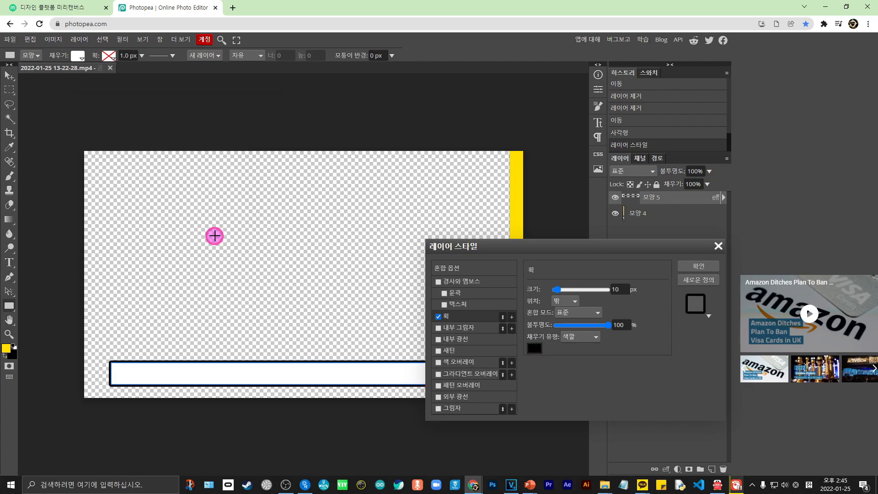
left_click(706, 267)
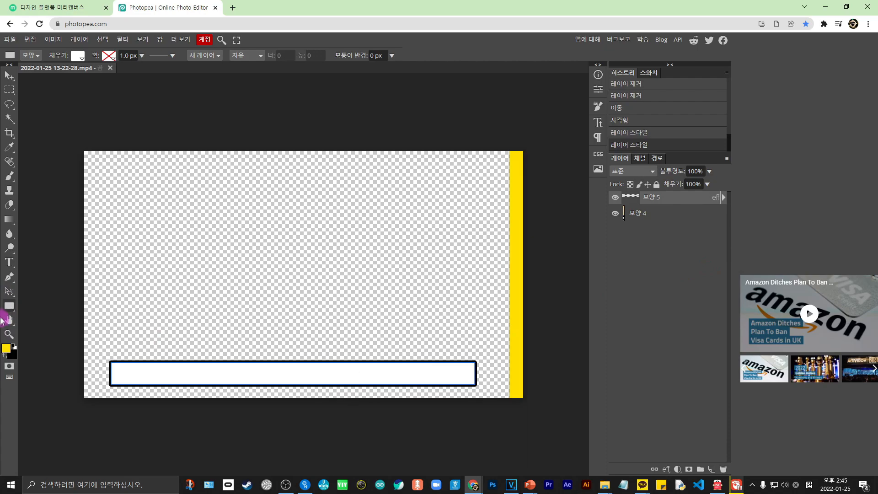
Step: Shift the white bar slightly right to center it on the canvas, and delete the remaining yellow bar's layer
left_click(9, 75)
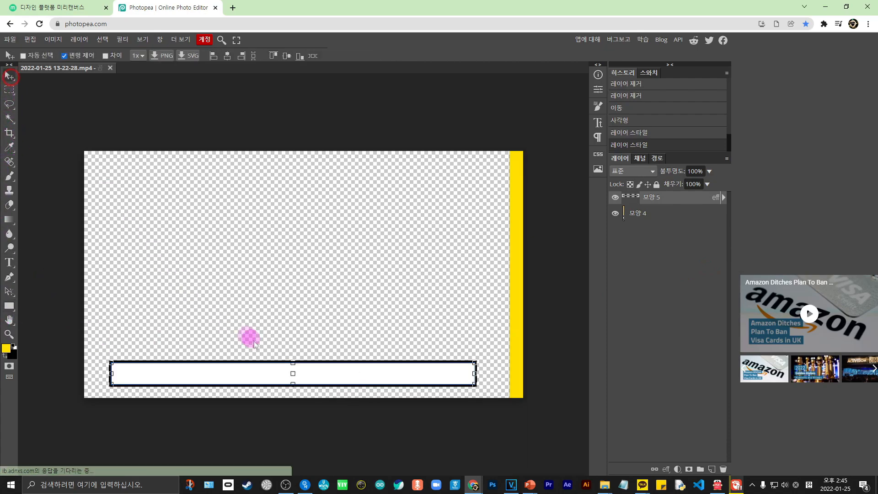
left_click_drag(258, 369, 271, 370)
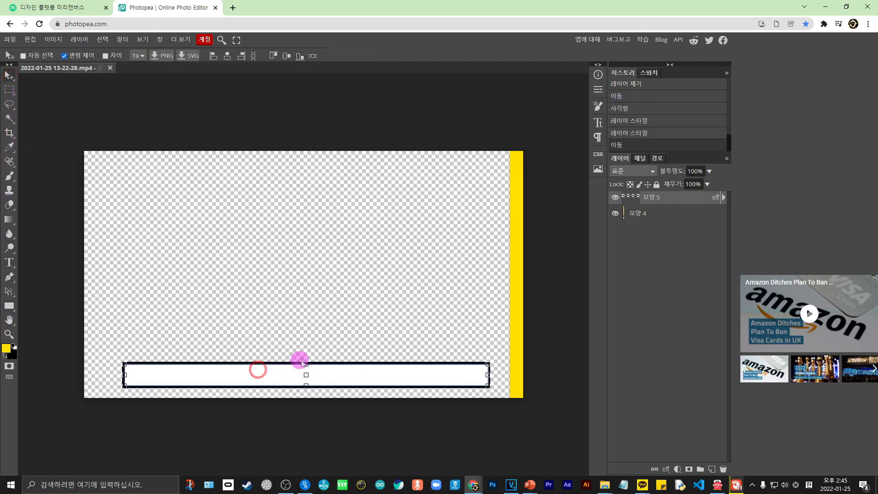
left_click(654, 215)
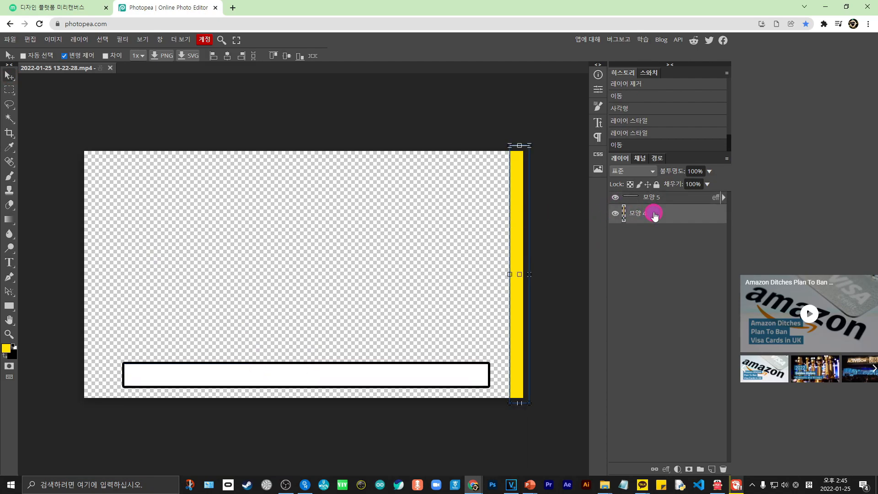
right_click(654, 215)
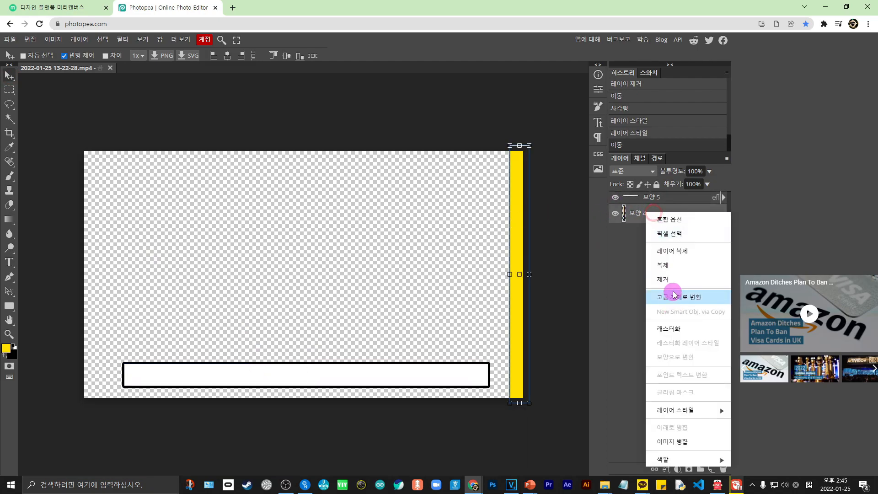
left_click(668, 277)
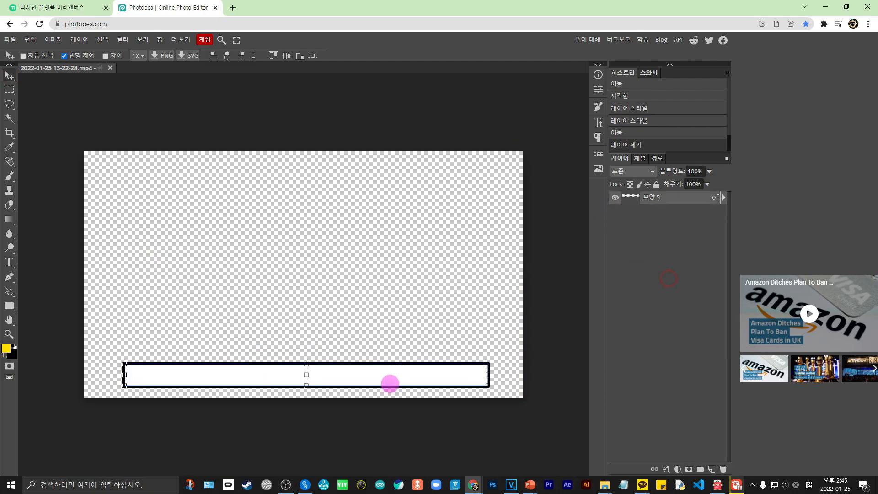
Step: Duplicate the white bar layer within the same document and offset the copy slightly up and left of the original
right_click(659, 199)
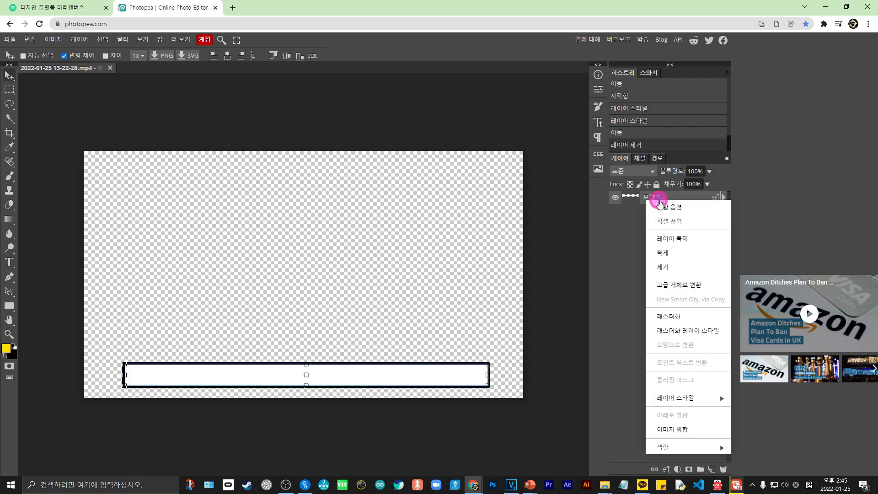
left_click(670, 249)
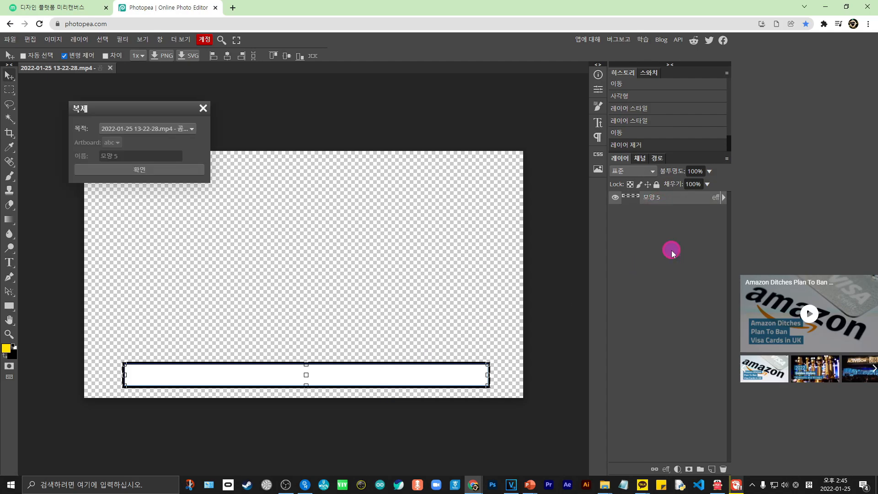
left_click(139, 170)
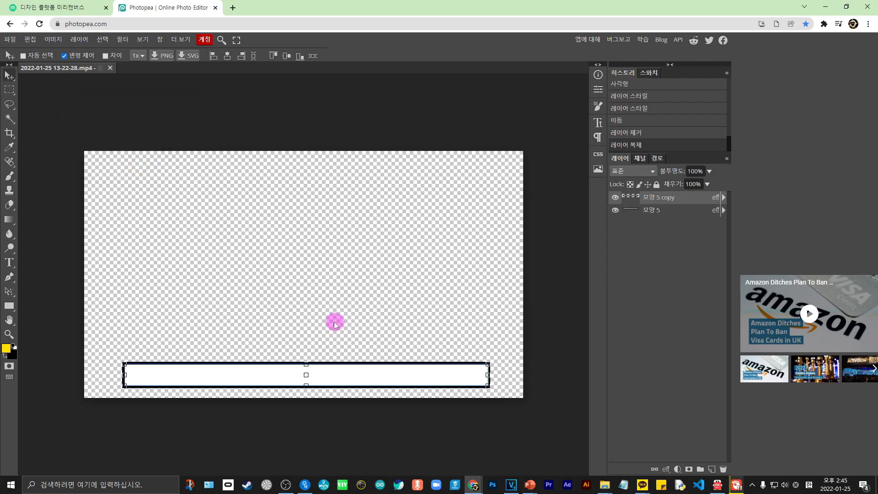
left_click_drag(243, 375, 238, 373)
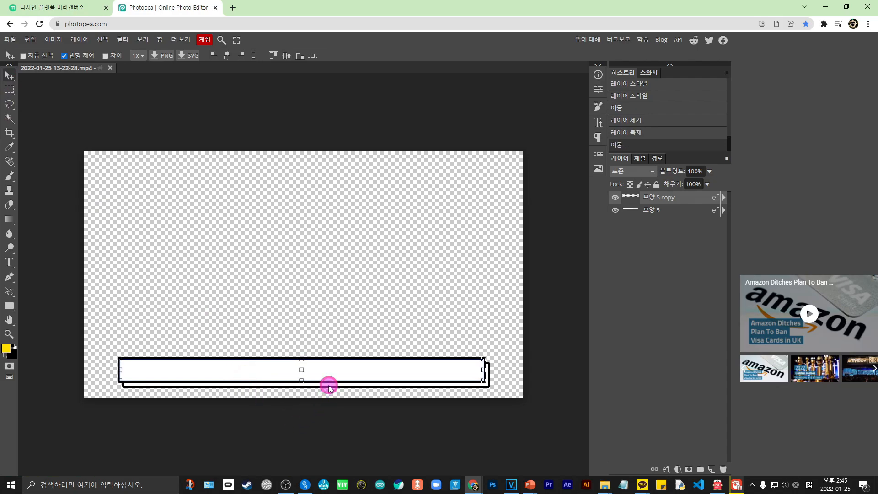
Step: Fill the original bar behind the copy with blue as a shadow, and reselect the copy's layer
left_click(654, 211)
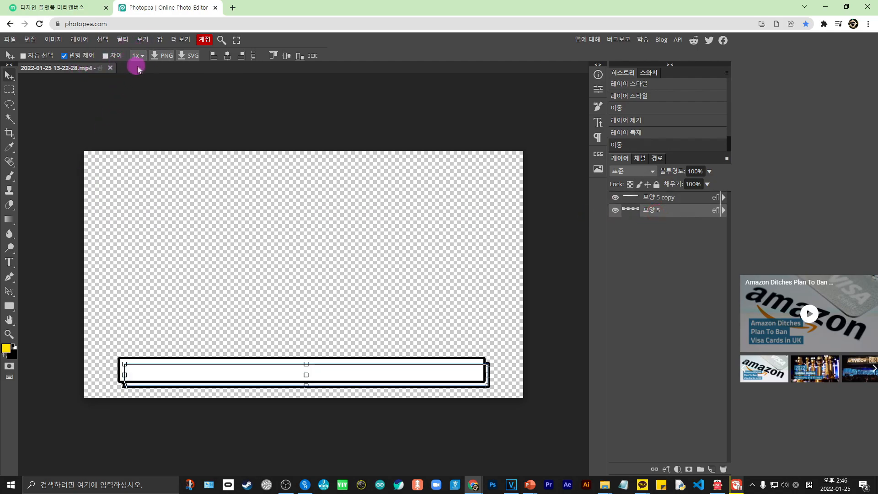
left_click(9, 305)
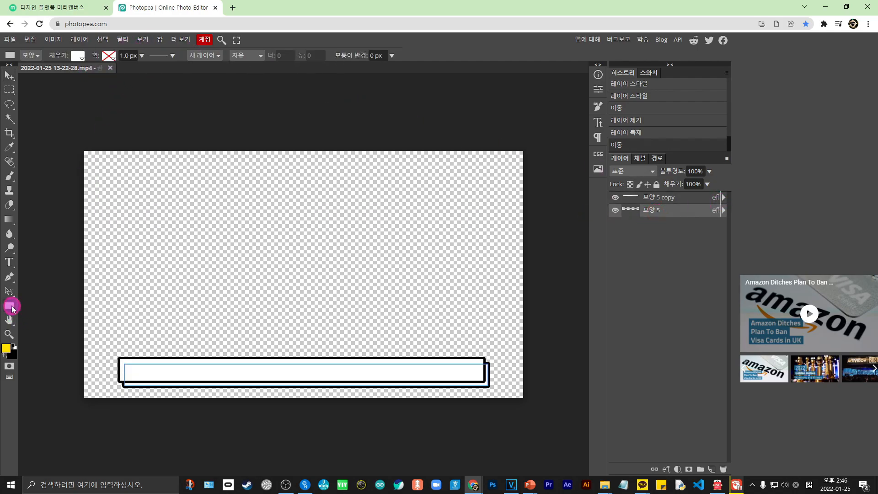
left_click(79, 60)
left_click(118, 107)
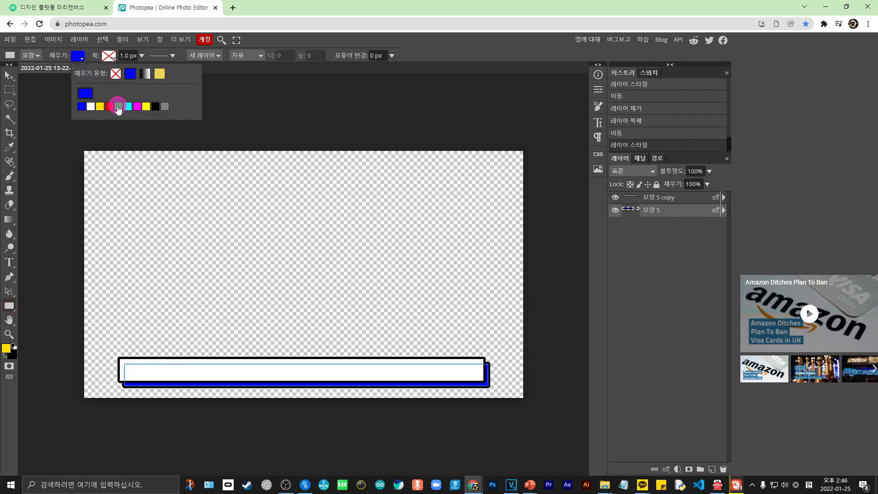
left_click(40, 132)
left_click(191, 110)
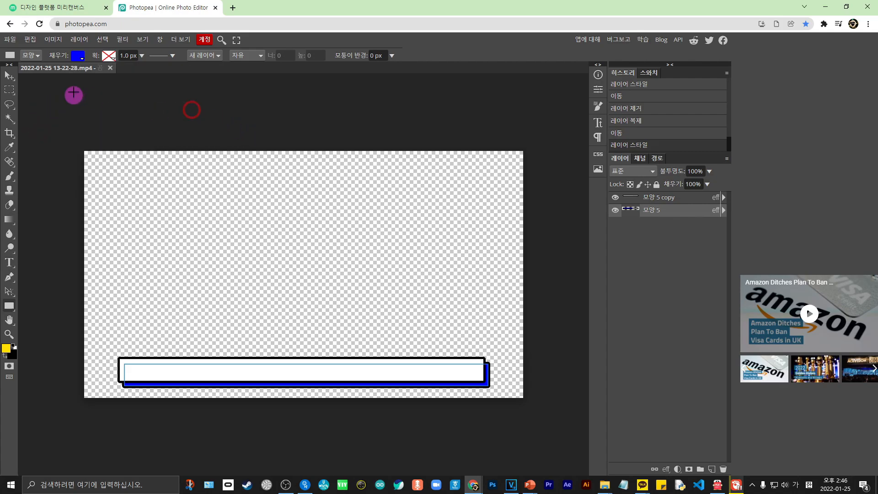
left_click(9, 75)
left_click(658, 197)
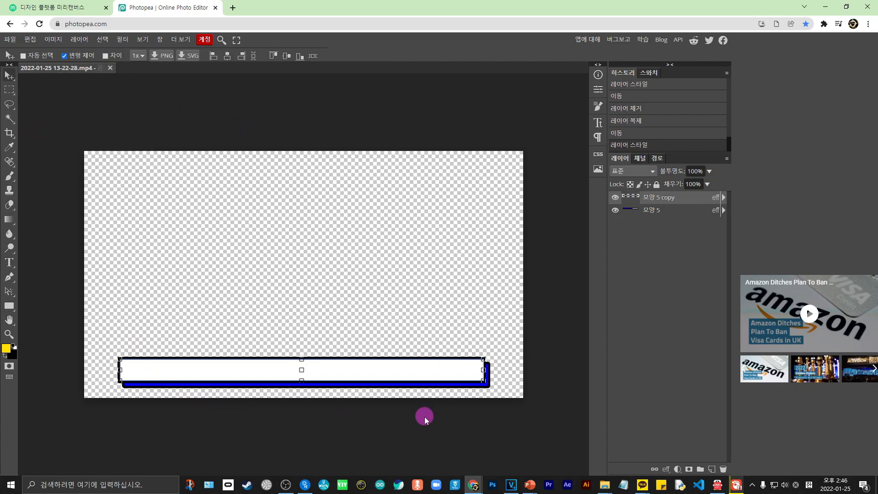
Step: Export the design as a 1920 × 1080 PNG named 자막상자 on the desktop, and check the saved image
left_click(9, 39)
left_click(35, 158)
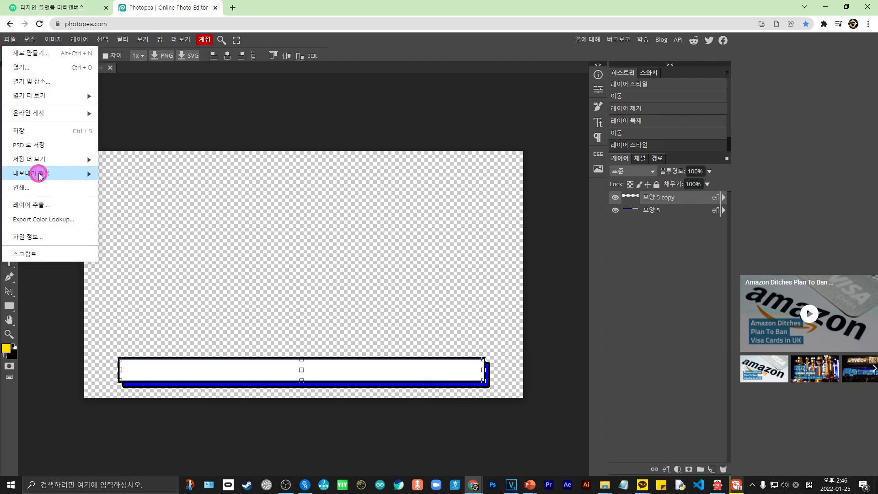
left_click(37, 173)
left_click(114, 176)
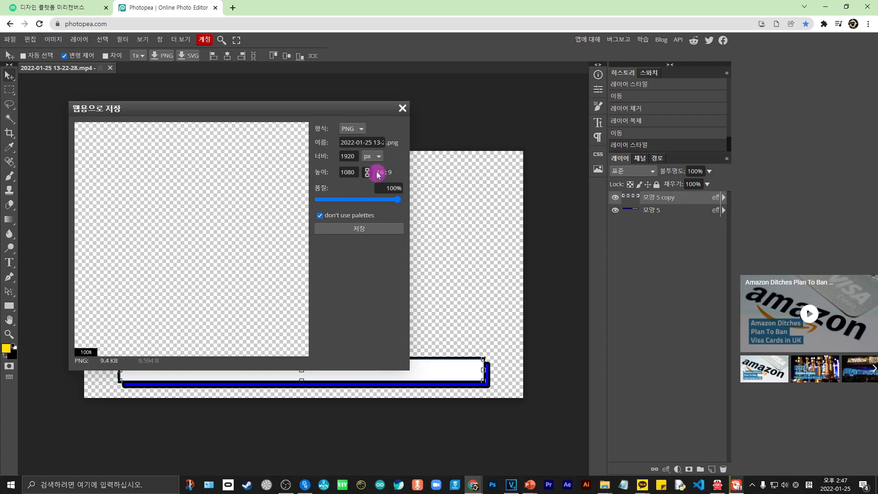
left_click(368, 228)
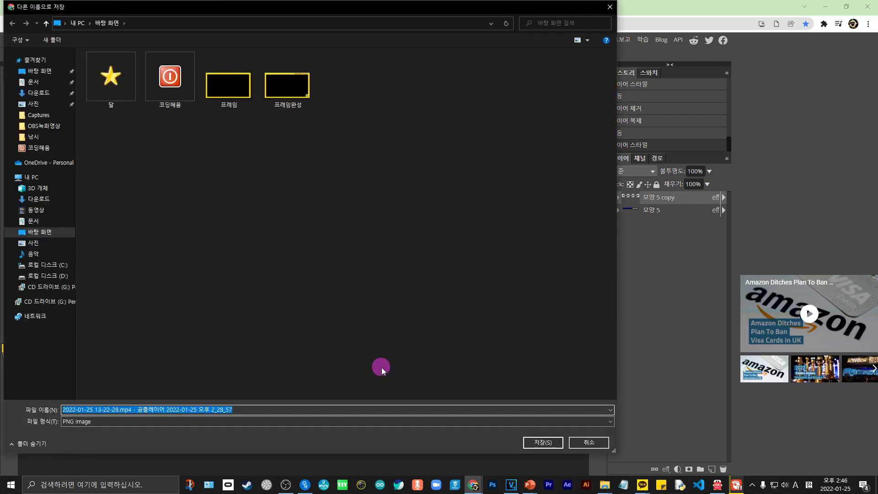
key("BackSpace")
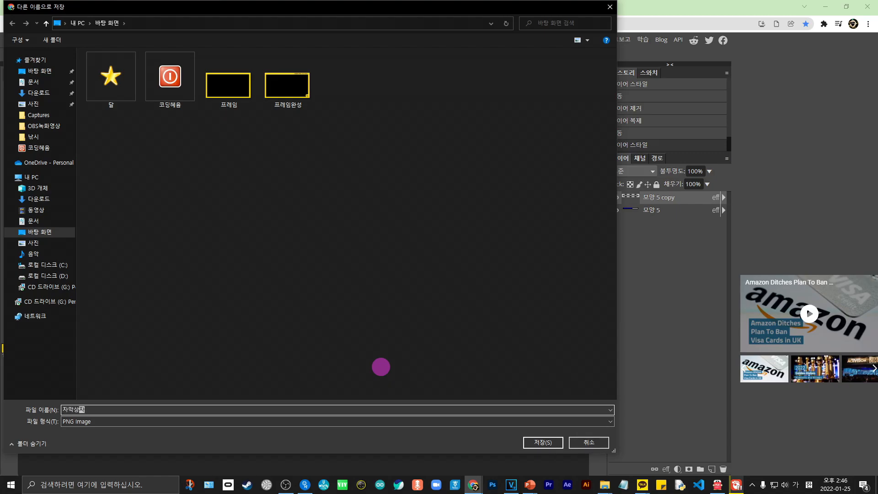
type("자막상자")
left_click(556, 442)
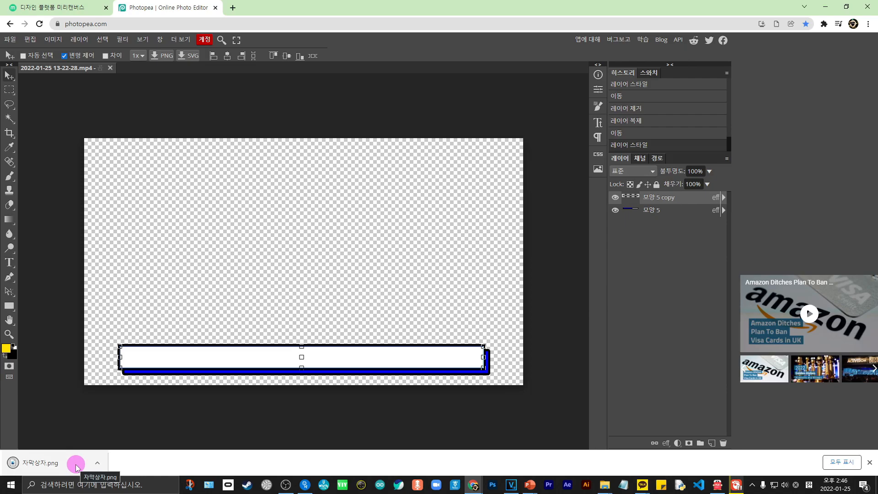
left_click(76, 465)
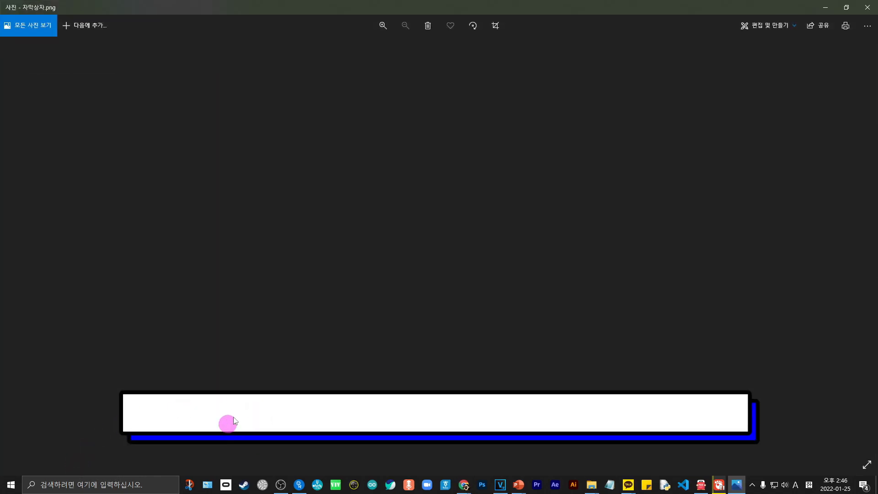
left_click(866, 7)
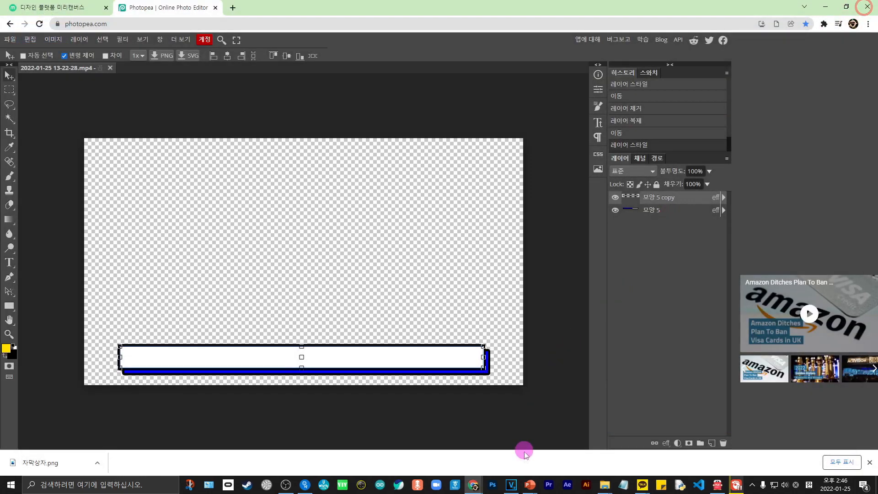
Step: Switch to VEGAS Pro and place 자막상자 from the desktop folder on the top track, just after the caption clip
left_click(511, 485)
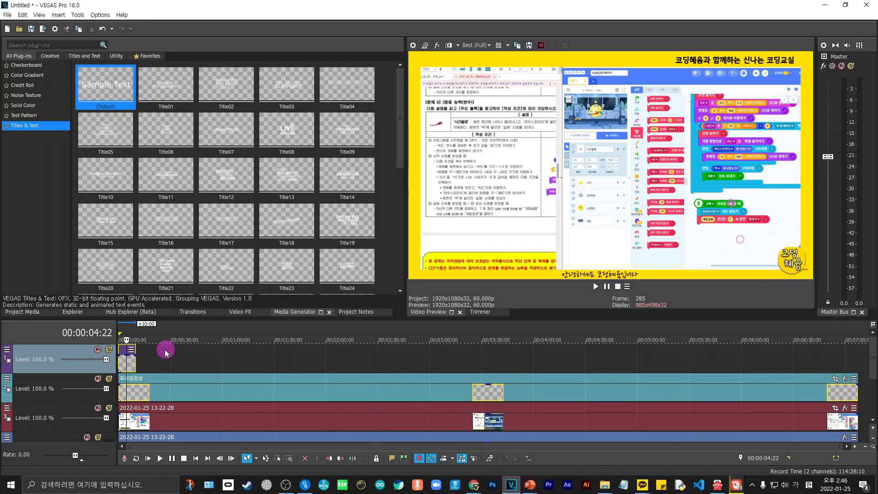
left_click(136, 357)
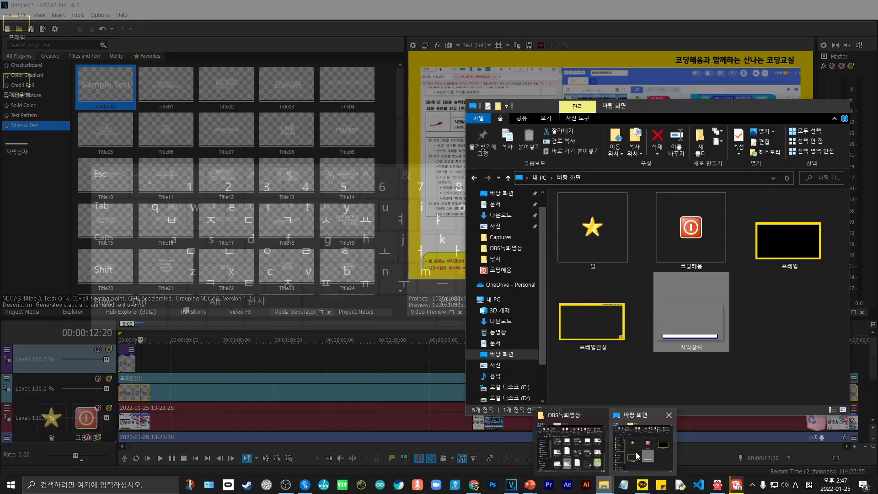
left_click(636, 448)
left_click_drag(707, 307, 141, 362)
left_click(797, 106)
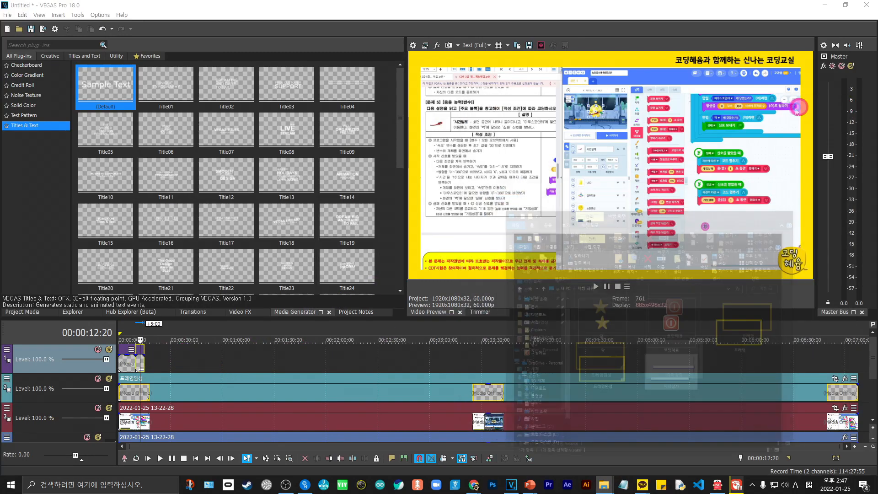
left_click(132, 361)
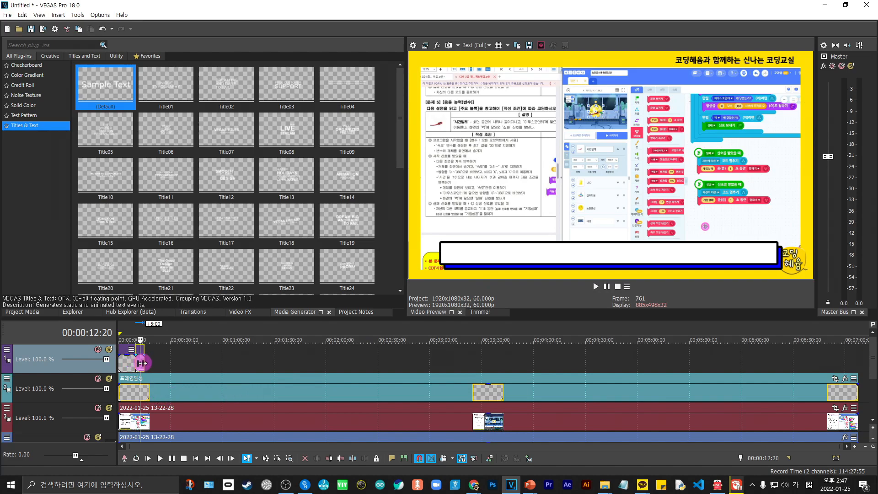
Step: Lengthen the 자막상자 clip on the top track so it ends at about 46 seconds
left_click_drag(143, 364, 162, 362)
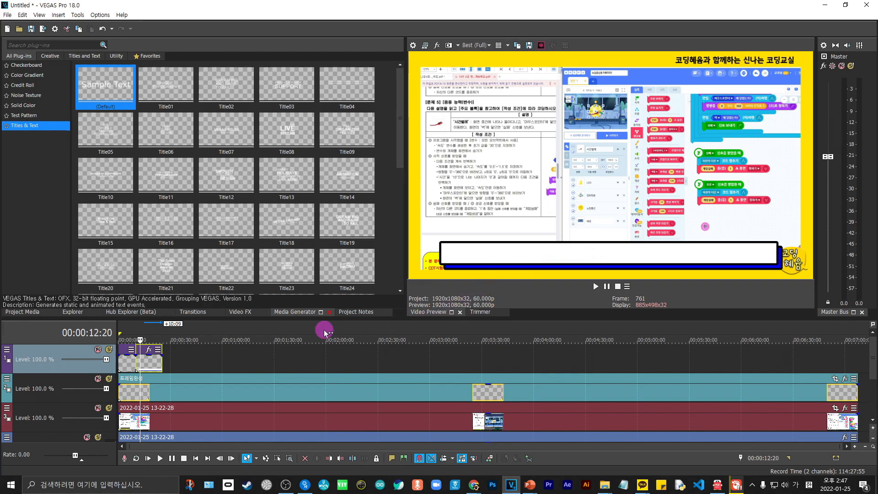
left_click_drag(160, 362, 198, 364)
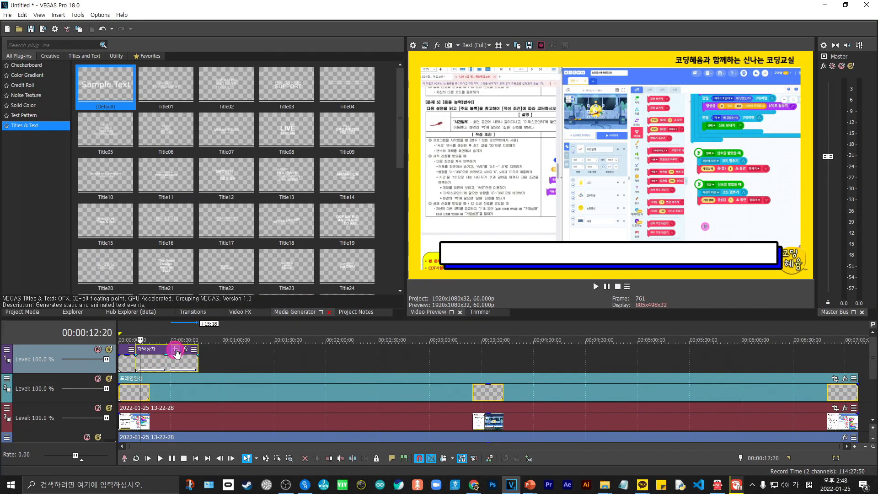
Step: Shrink and lower the caption box with 자막상자's Pan/Crop: frame about 2,187 × 1,230, Y center about 443
left_click(175, 350)
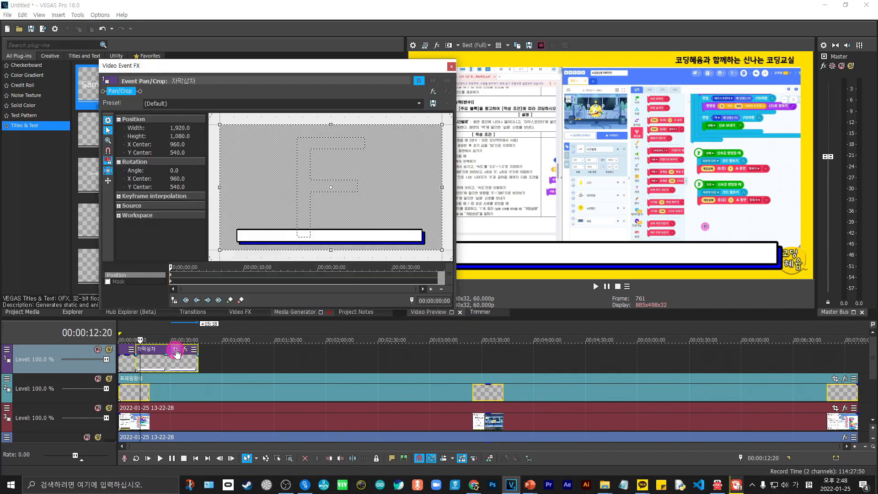
left_click_drag(333, 68, 295, 62)
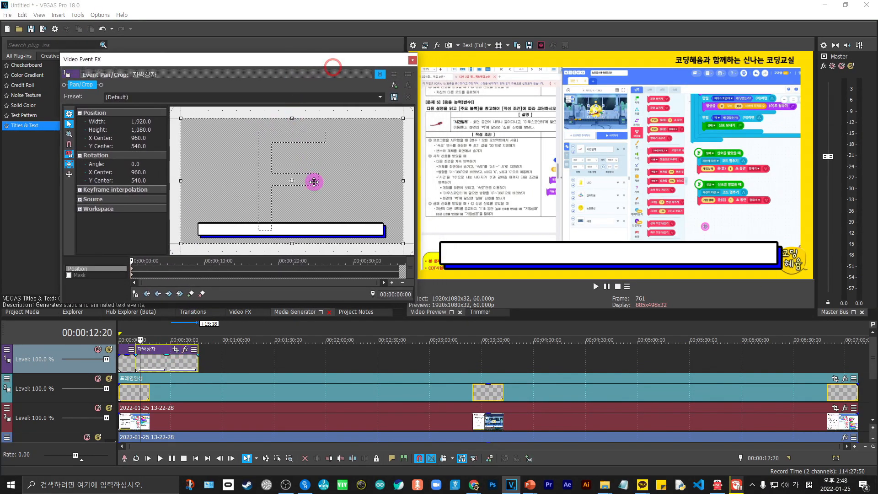
scroll(351, 187, "down", 1)
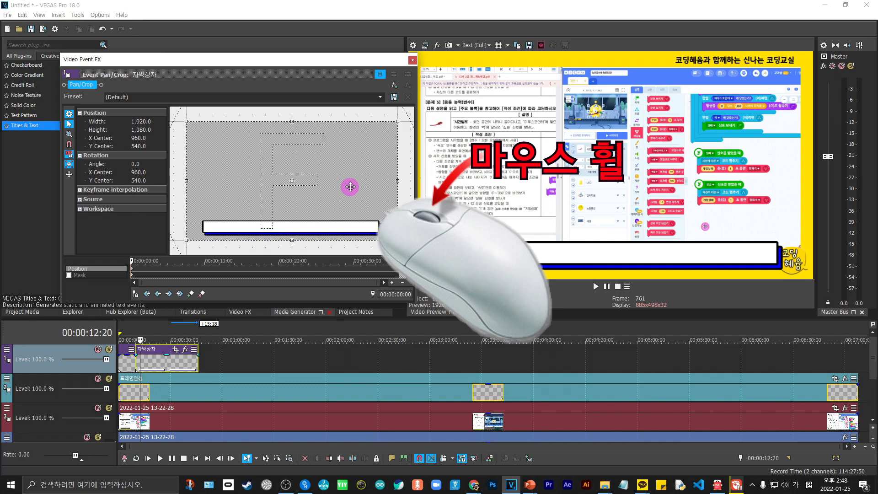
scroll(350, 187, "down", 4)
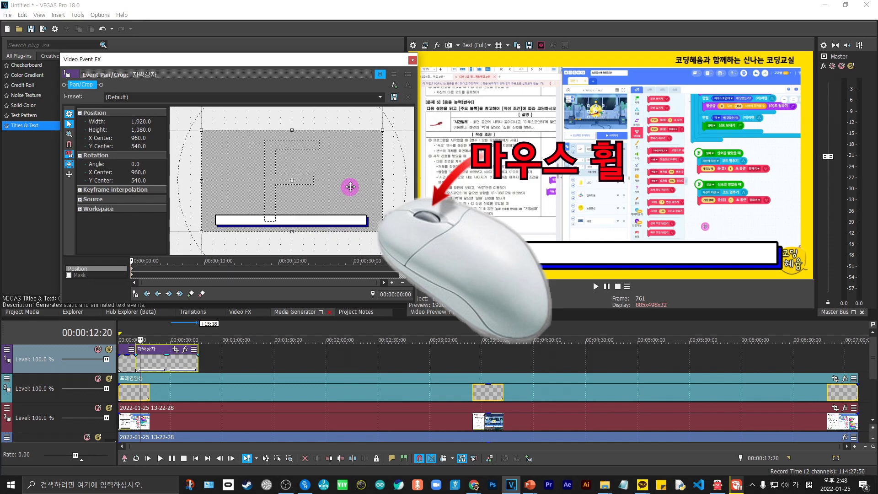
scroll(350, 187, "down", 4)
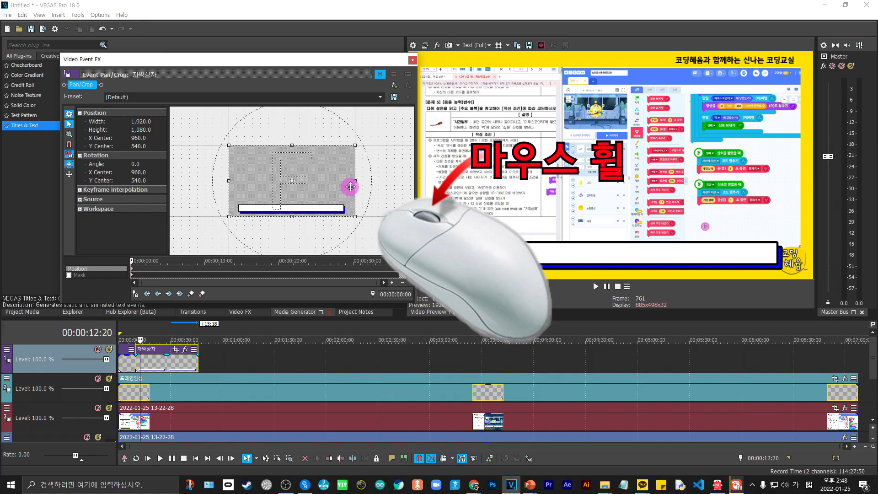
scroll(350, 187, "down", 1)
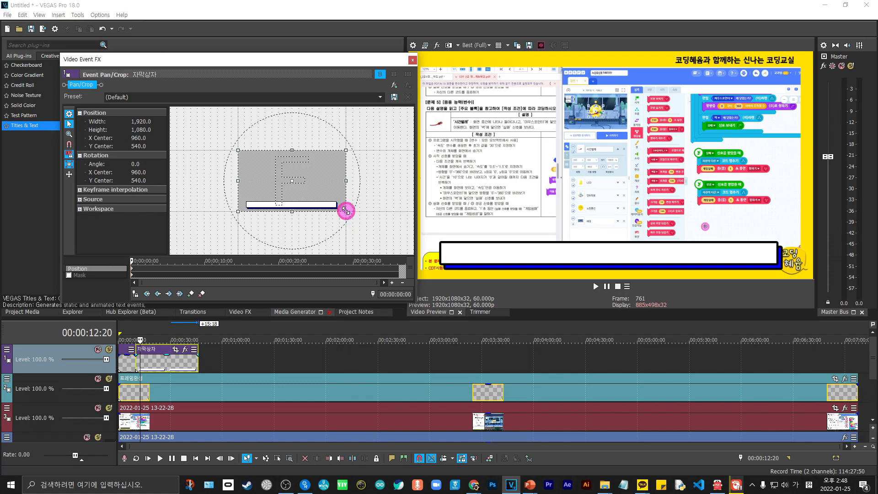
left_click_drag(346, 211, 376, 238)
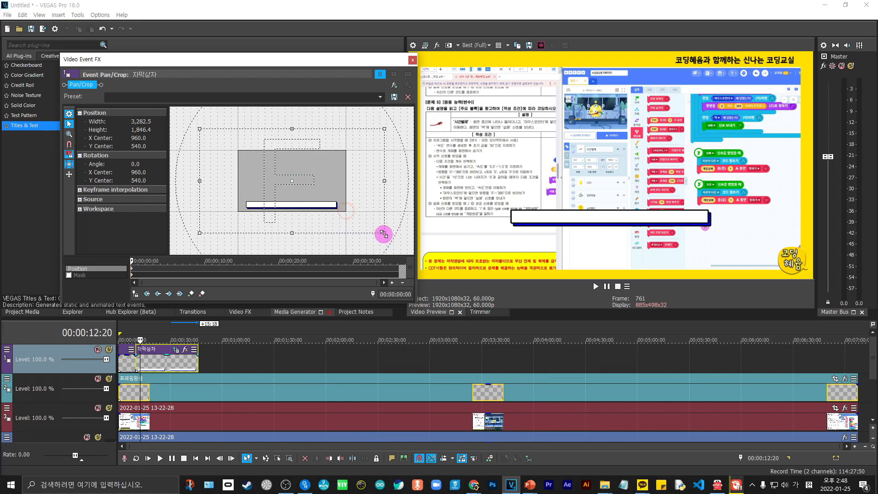
left_click_drag(383, 233, 366, 216)
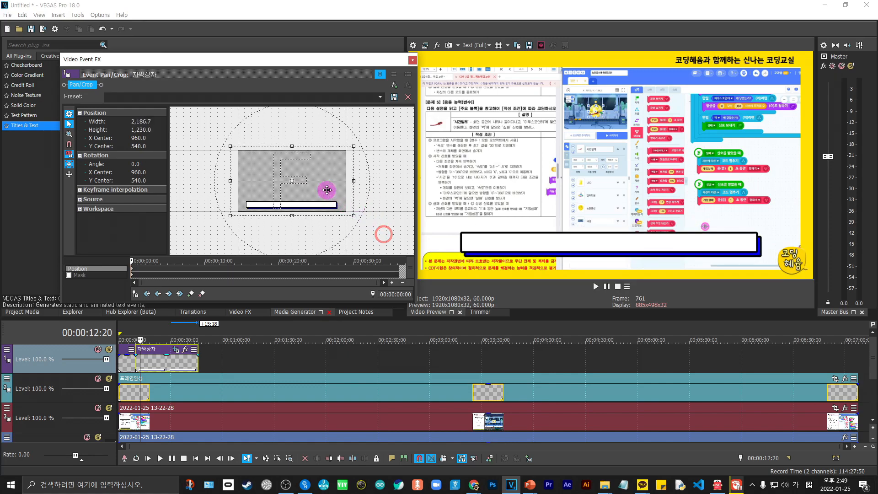
left_click_drag(295, 195, 295, 189)
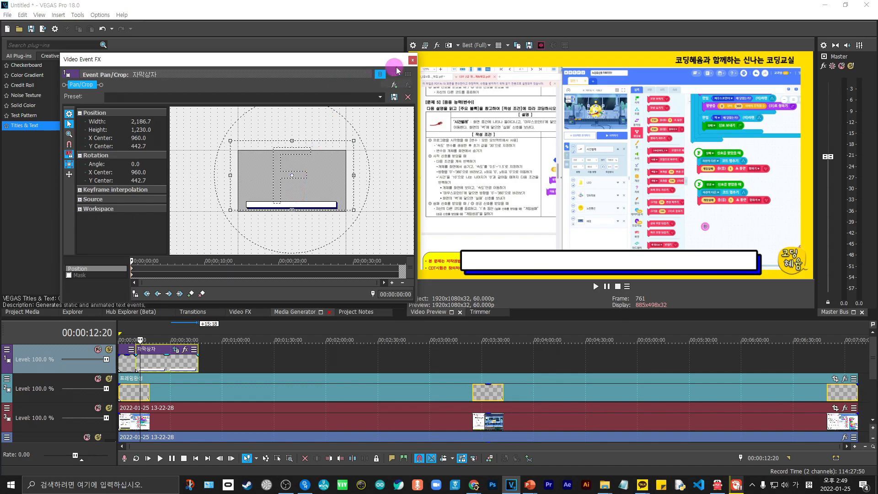
left_click(413, 59)
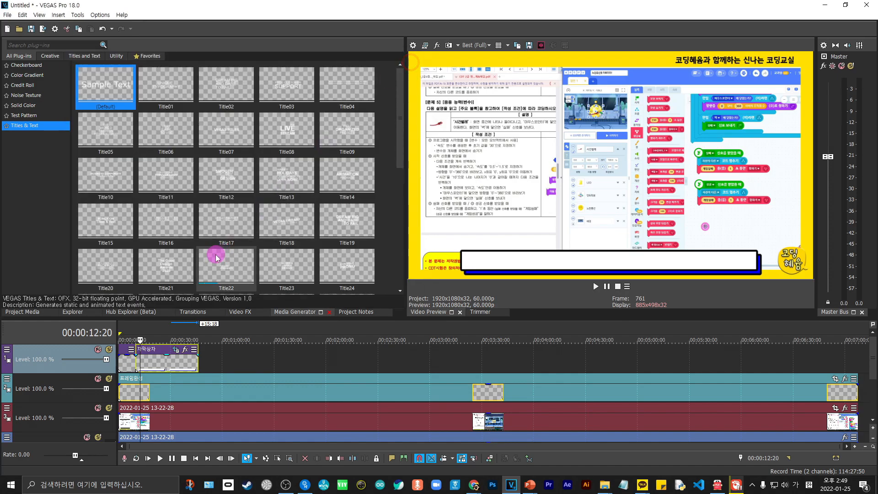
Step: Insert a new video track on top and move the caption text clip onto it, above the 자막상자 clip
left_click_drag(217, 259, 194, 362)
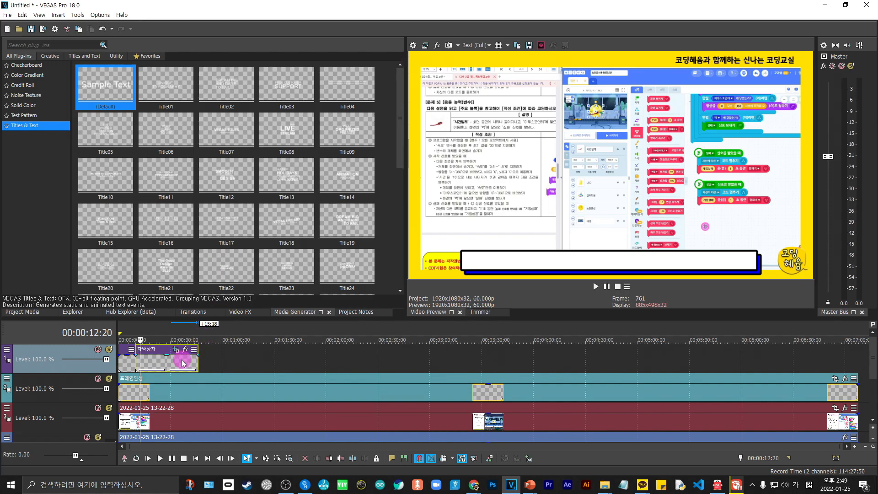
right_click(40, 364)
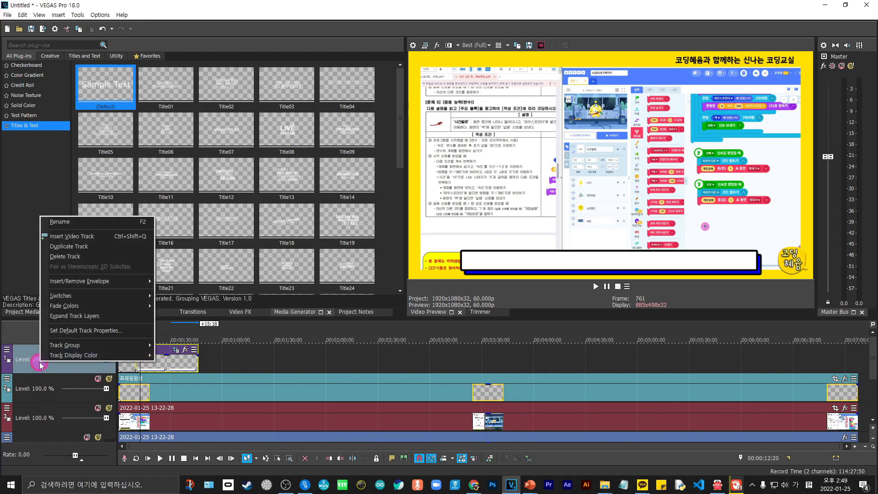
left_click(83, 237)
left_click(127, 396)
left_click(127, 396)
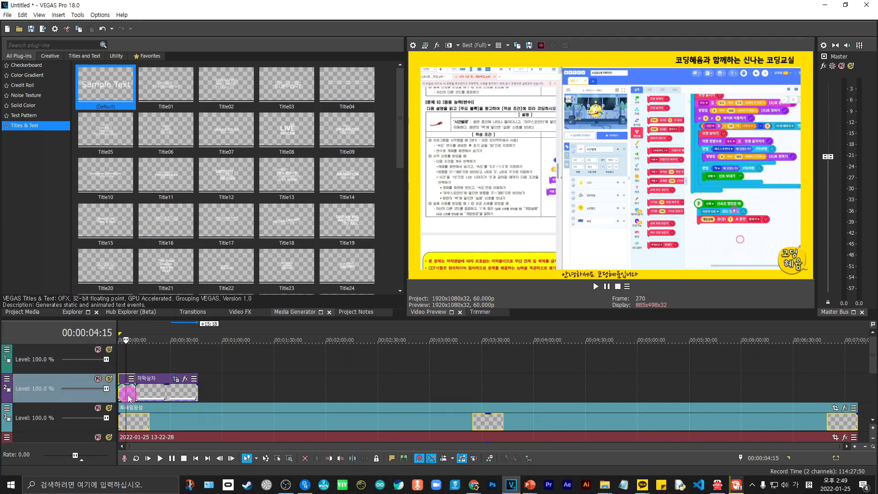
left_click_drag(132, 396, 152, 364)
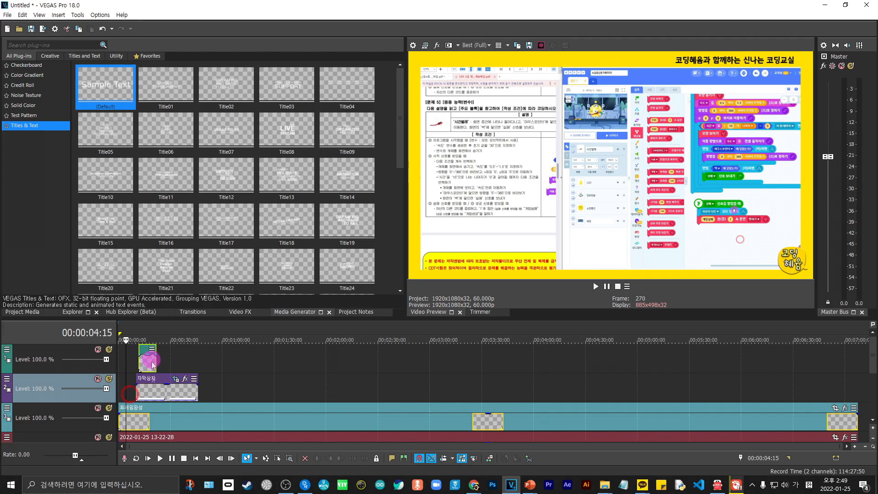
Step: Align the caption text clip's start with the 자막상자 clip and lengthen it along the timeline
left_click(154, 424)
left_click(150, 397)
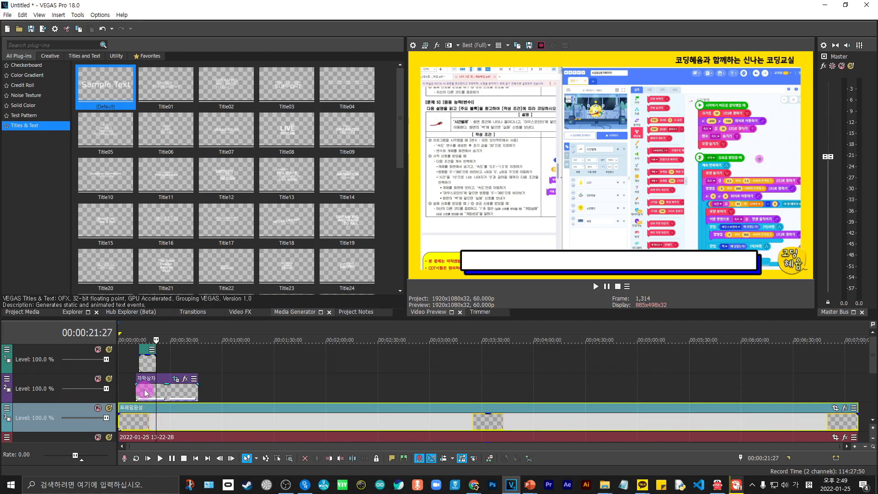
left_click(153, 364)
left_click(151, 362)
mouse_move(153, 363)
left_mouse_down()
mouse_move(178, 363)
mouse_move(163, 363)
left_mouse_up()
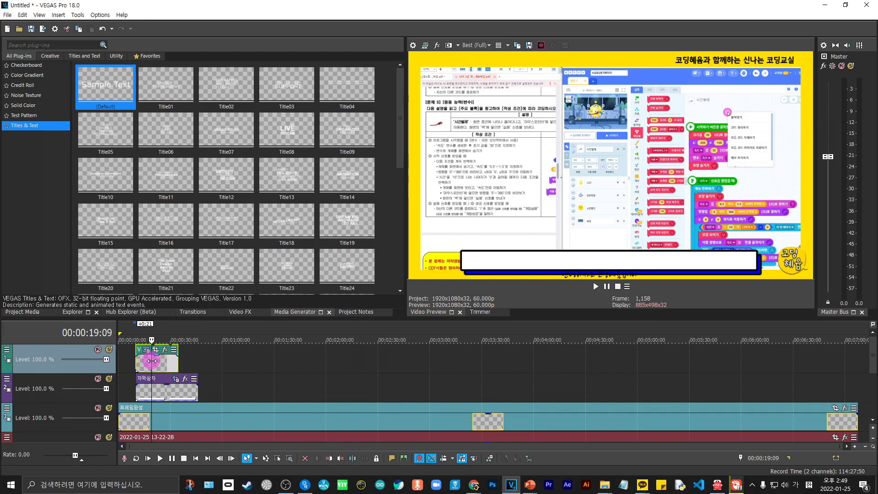
Step: Set the caption text's font size to 14 and move it up into the white caption box
scroll(153, 362, "up", 7)
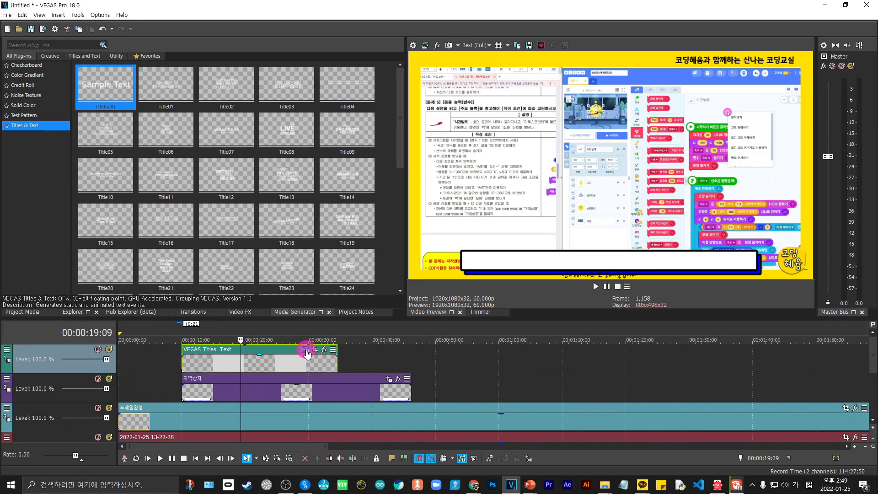
left_click(305, 350)
left_click(229, 156)
left_click_drag(213, 149, 171, 146)
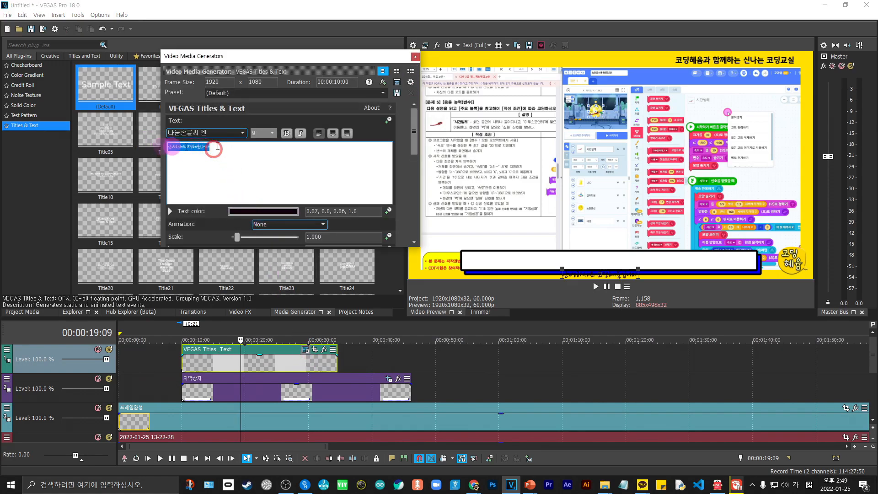
left_click(273, 133)
left_click(269, 159)
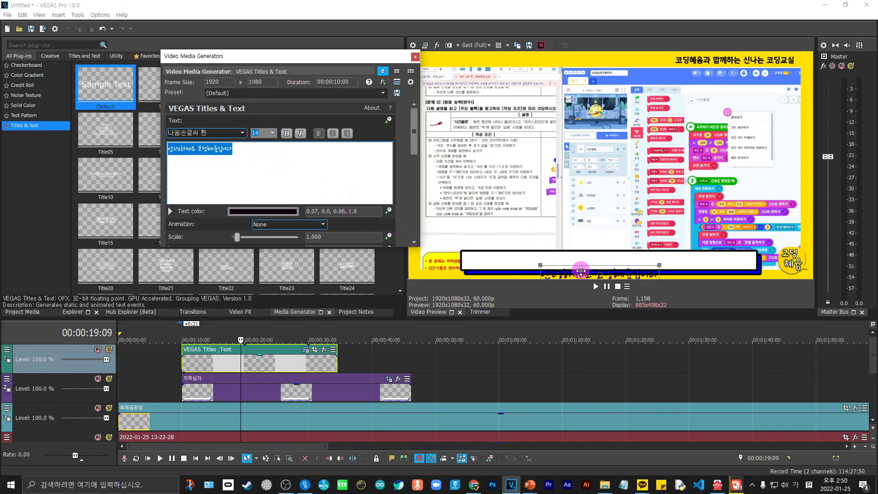
left_click_drag(583, 273, 583, 261)
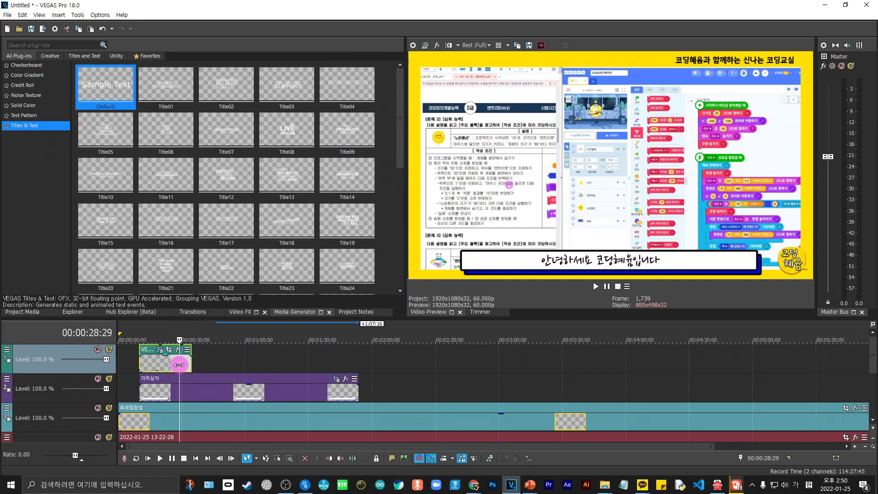
Step: Paste the caption text clip directly after the first one, as a new copy of the source media
left_click(189, 364)
key("ctrl+v")
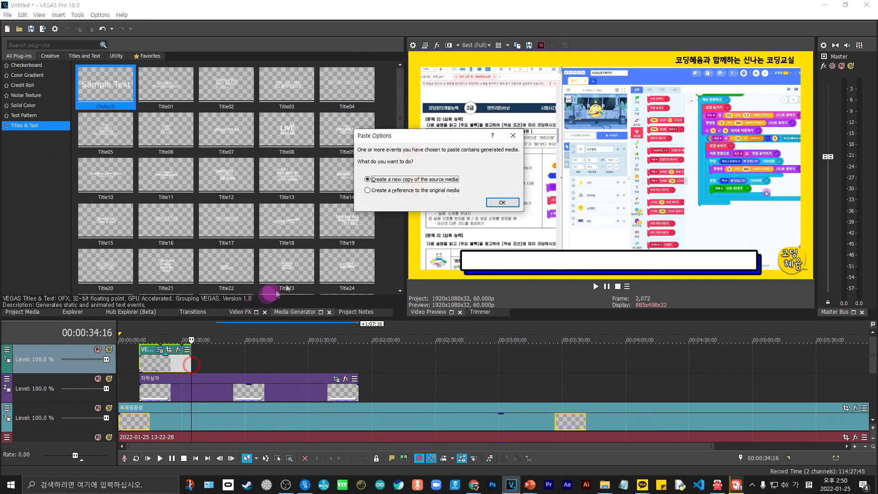
left_click(493, 204)
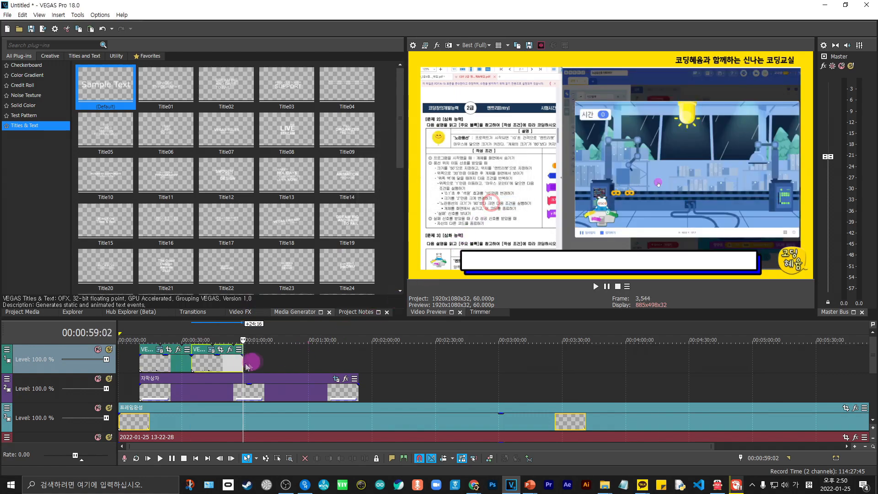
Step: Replace the pasted caption's text with "오늘은 재미있는 코딩을 해볼거에요."
left_click(227, 367)
left_click(212, 349)
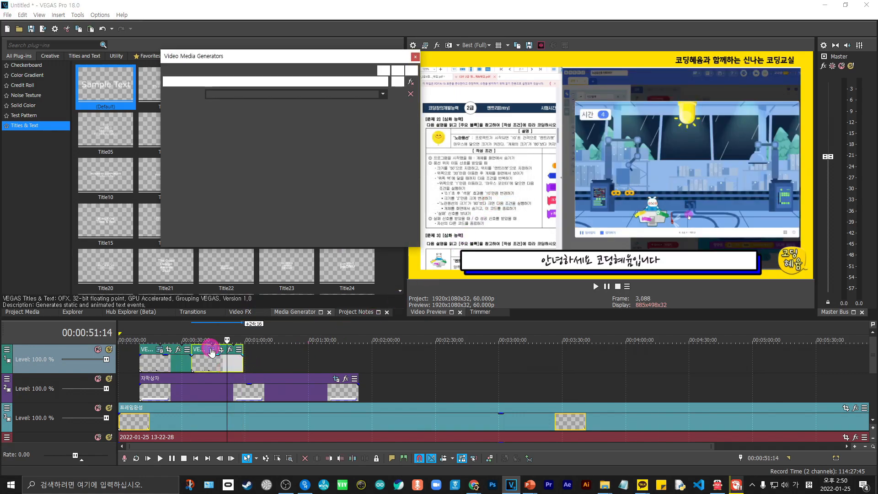
left_click(305, 158)
left_click(249, 157)
key("ctrl+a")
key("BackSpace")
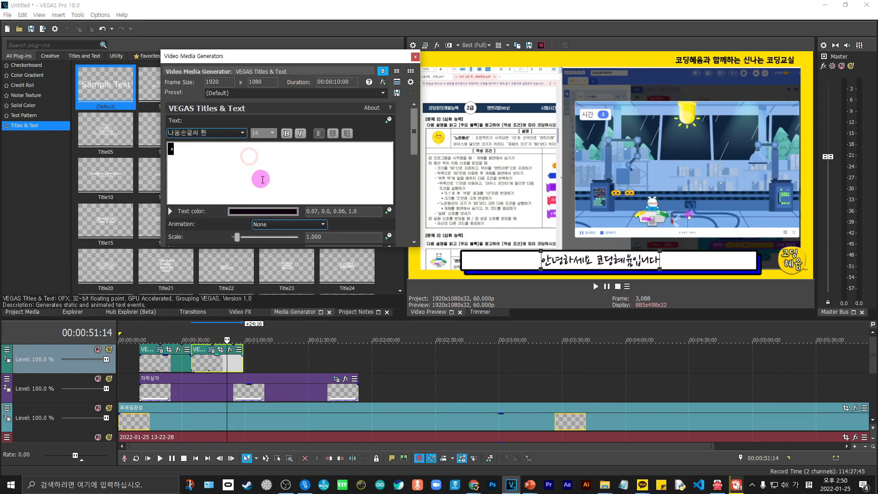
type("오늘은")
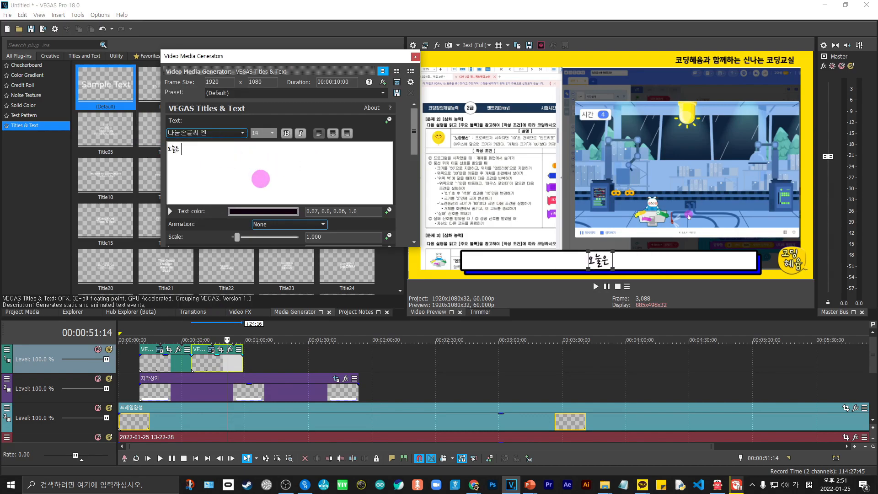
type(" 재미있는 코딩")
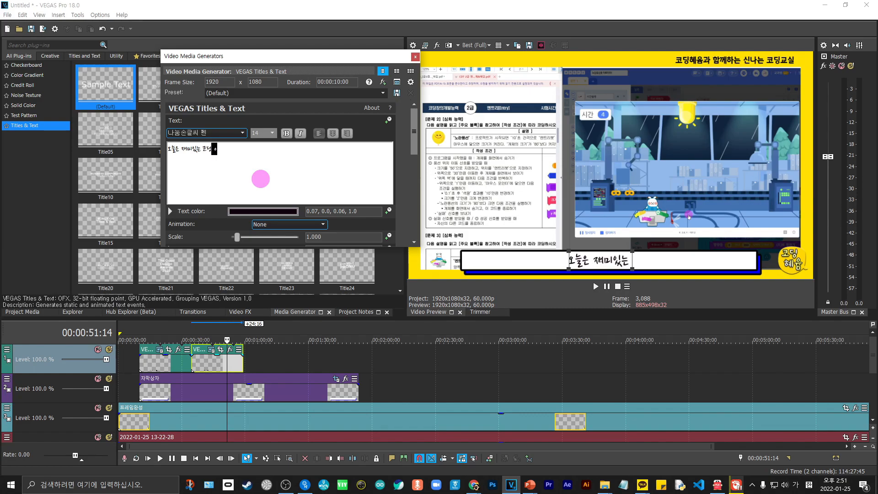
type("을 해볼거에요.")
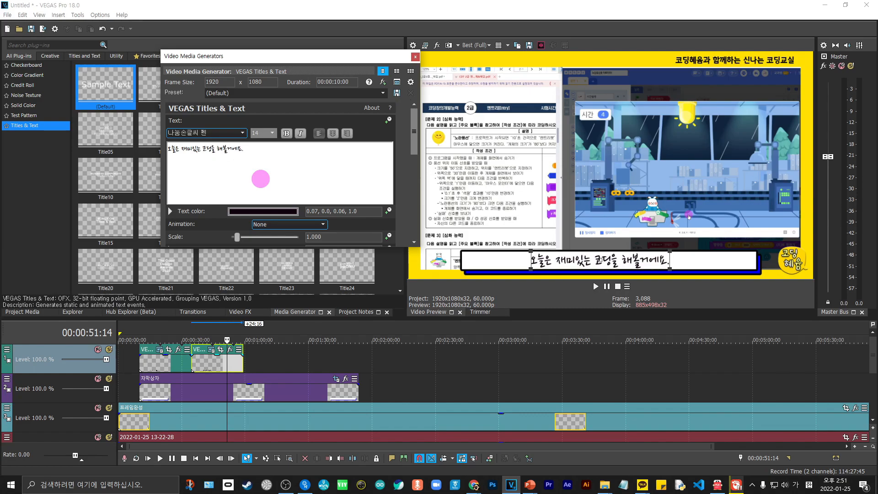
left_click(415, 57)
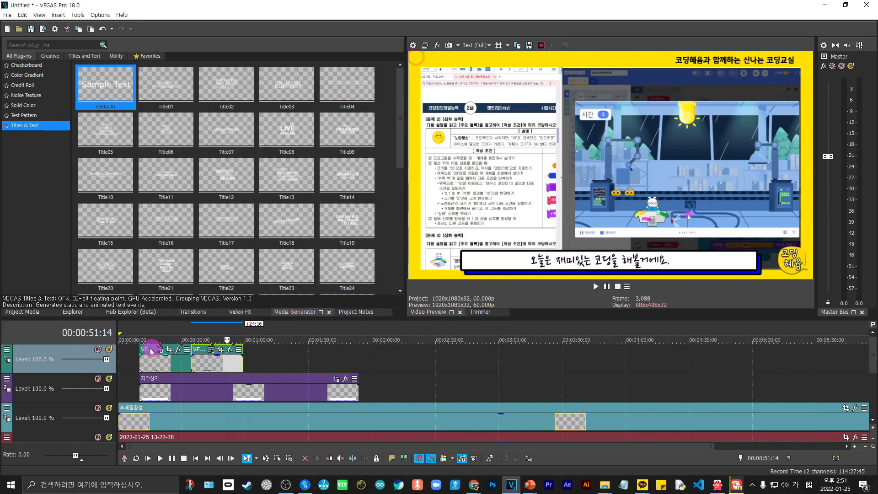
Step: Check both captions in the preview and play the video briefly from the start of the first caption
left_click(155, 332)
left_click(218, 334)
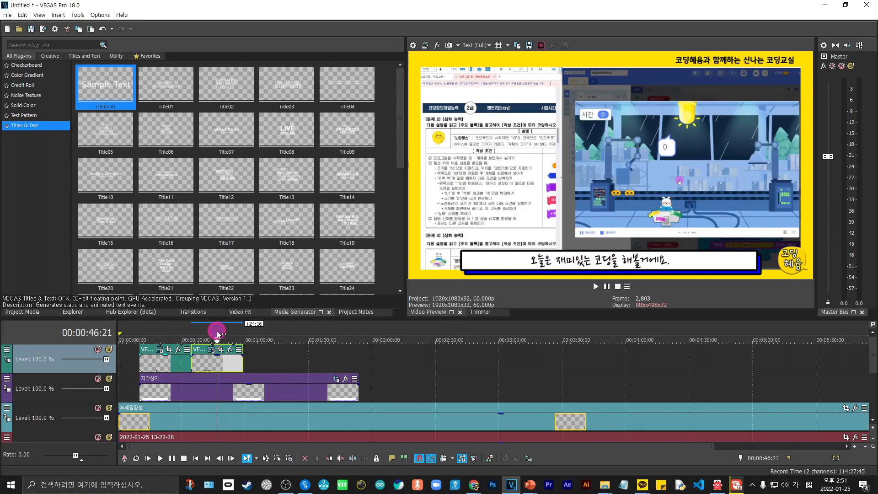
left_click(139, 332)
key("space")
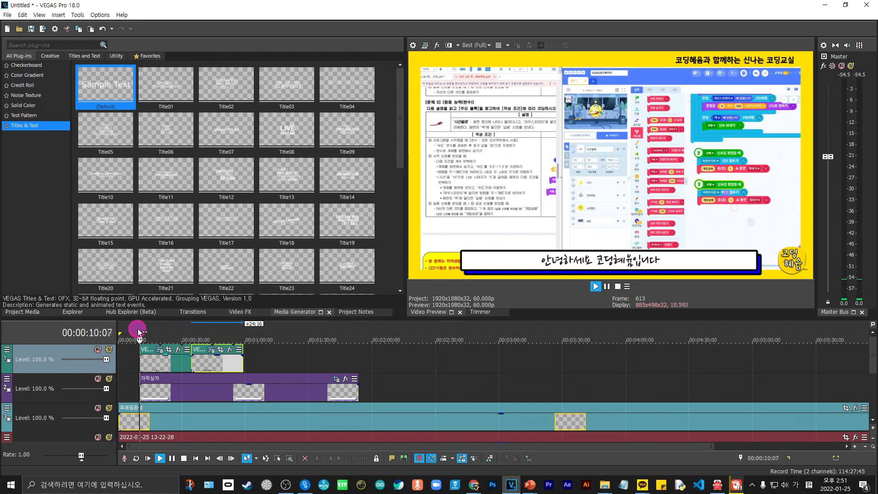
key("space")
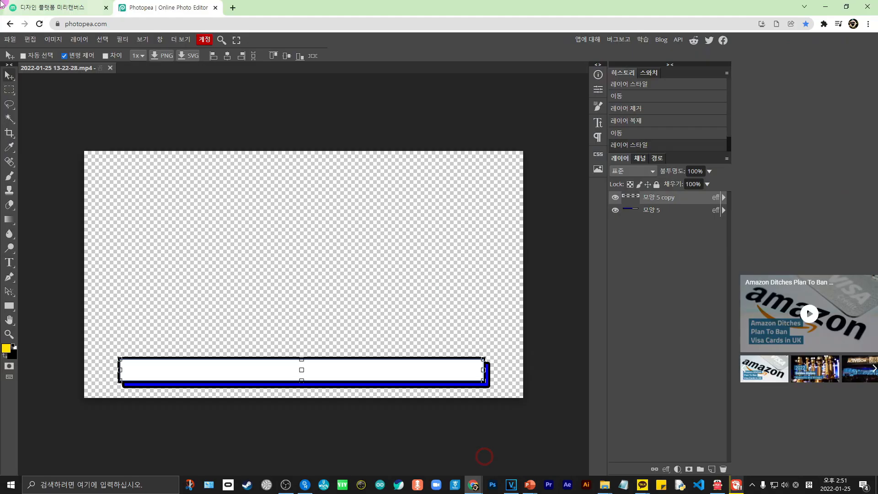
Step: Switch to MiriCanvas in Chrome and start a new design
left_click(28, 9)
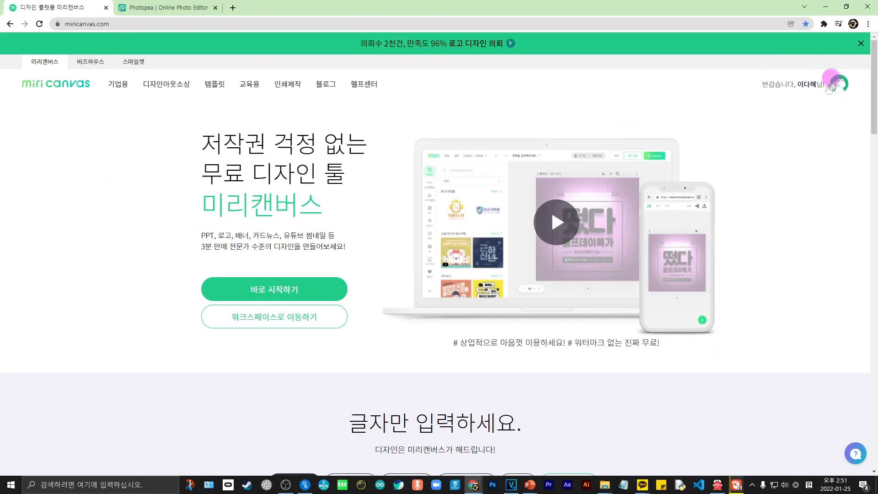
left_click(267, 292)
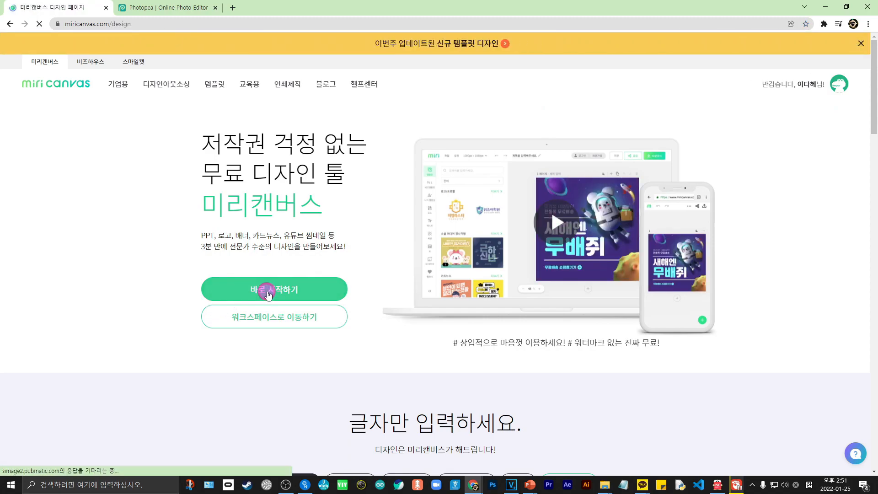
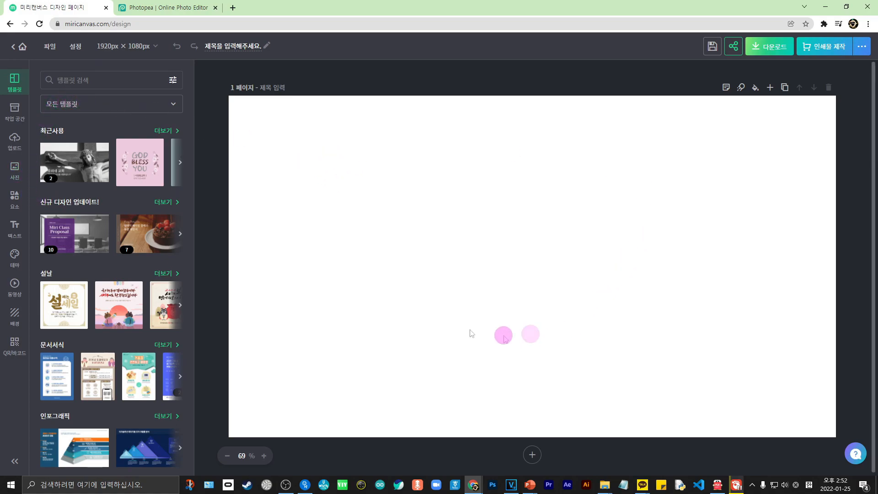
Step: Search the design elements for "자막상자" and limit the results to shapes (도형)
left_click(13, 203)
left_click(108, 80)
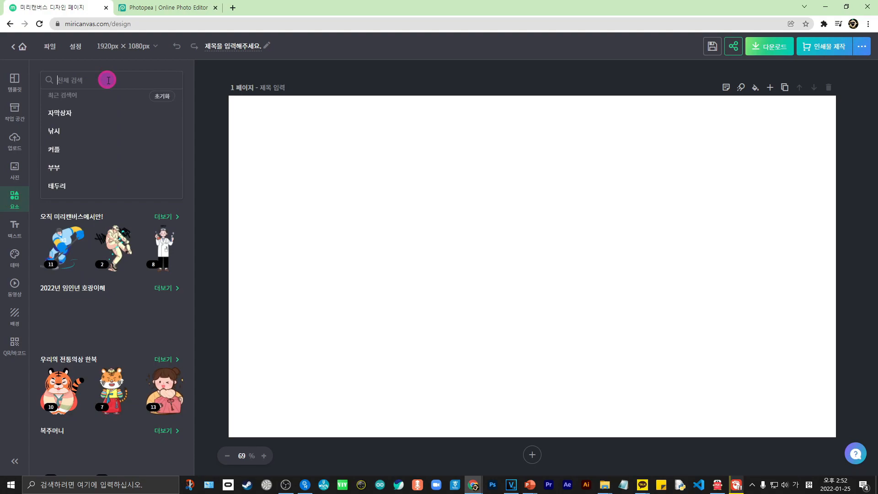
type("ㅈ")
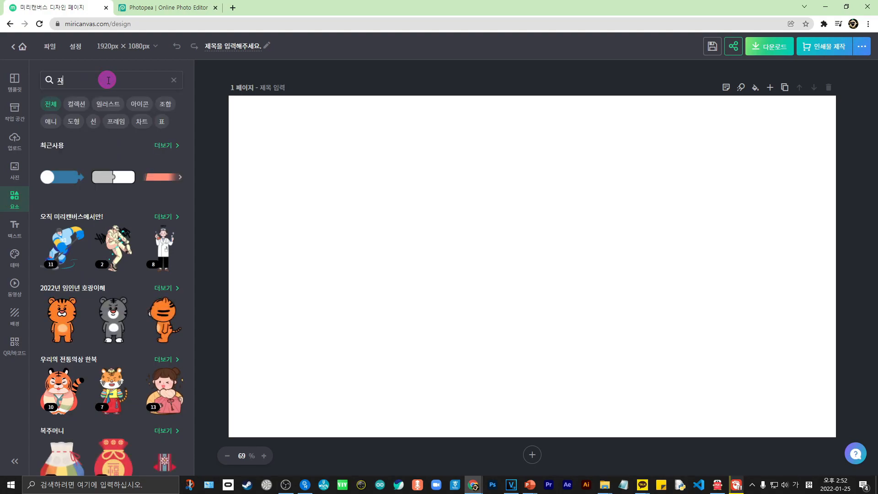
type("ㅏ막상자")
key("Return")
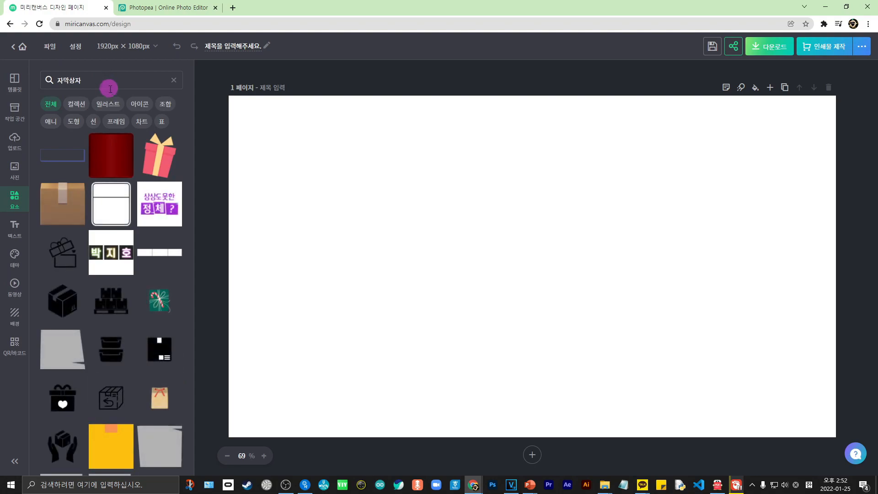
scroll(111, 317, "down", 6)
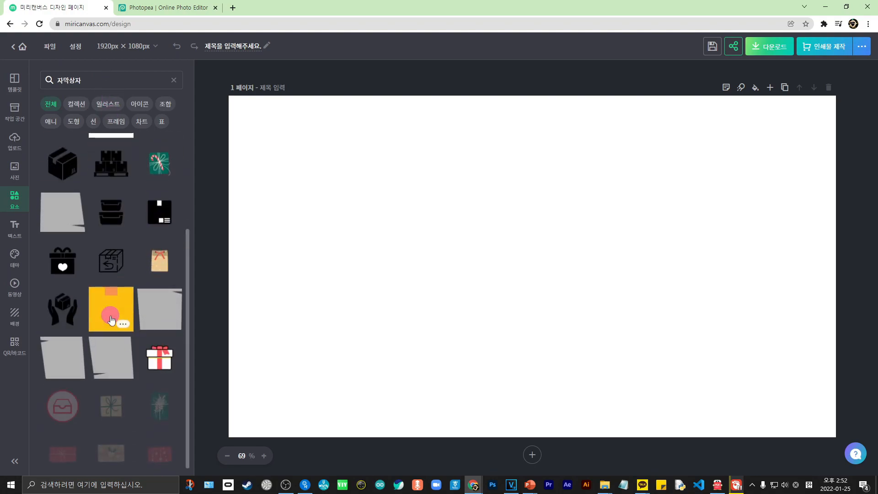
scroll(111, 318, "down", 5)
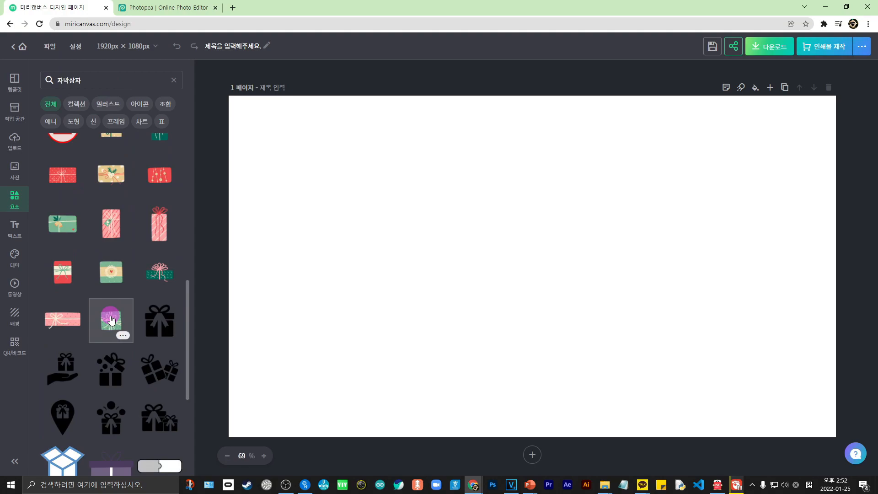
scroll(111, 319, "up", 10)
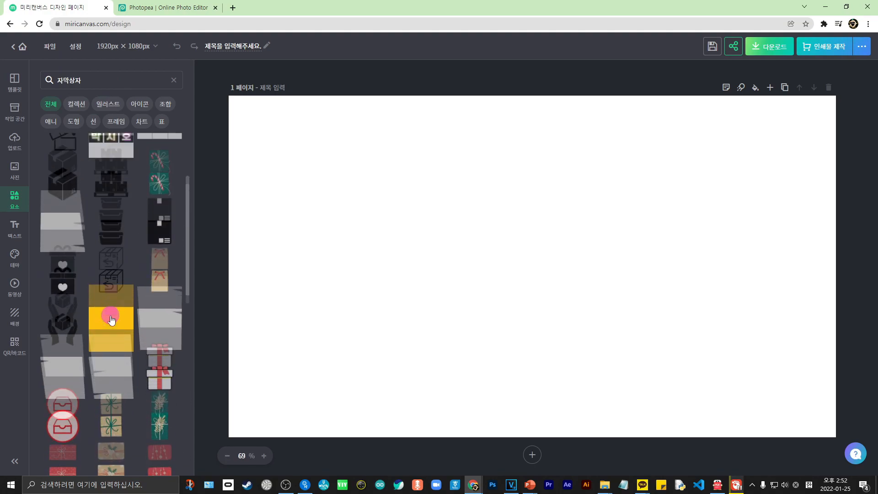
left_click(73, 121)
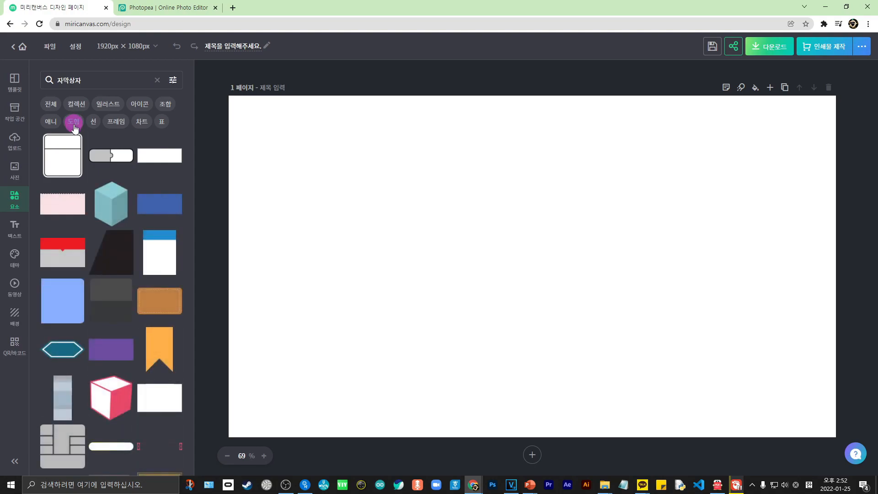
Step: Add the grey-and-white caption bar with the dashed puzzle divider along the page's upper edge and stretch it across nearly the full width
left_click(122, 172)
scroll(122, 361, "down", 3)
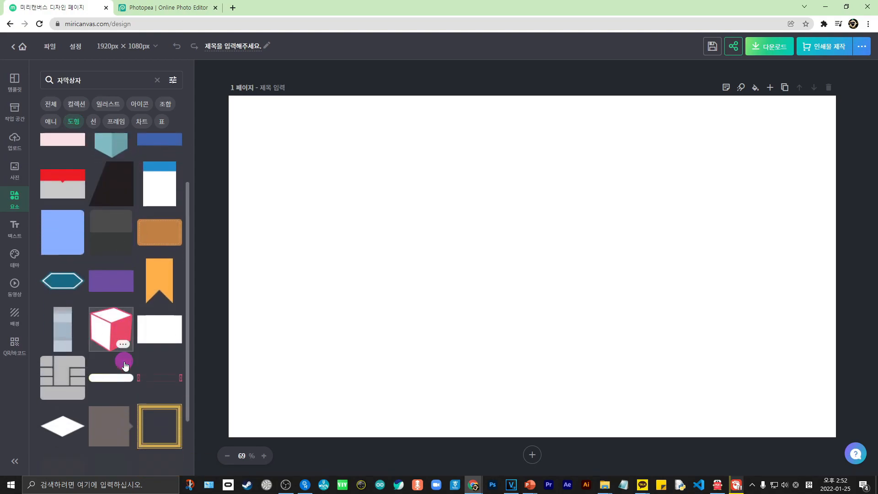
scroll(124, 363, "up", 3)
left_click(109, 153)
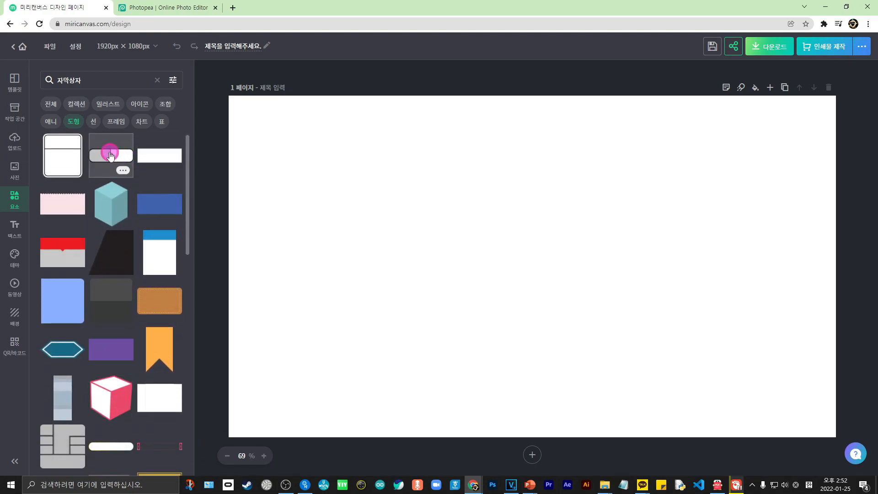
left_click_drag(465, 272, 281, 144)
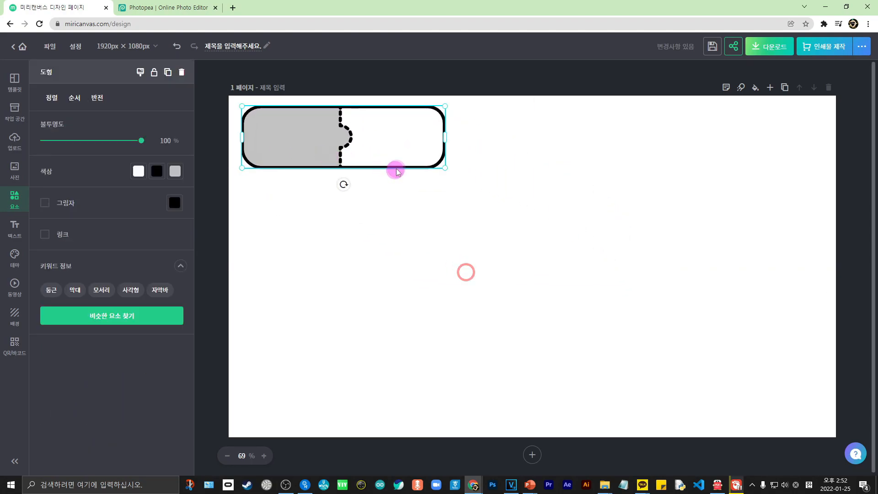
left_click_drag(442, 166, 806, 129)
left_click(278, 173)
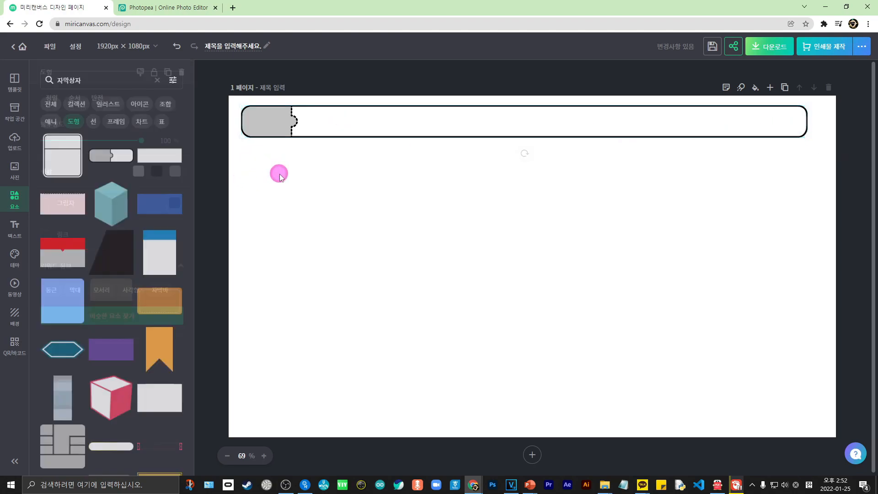
left_click(277, 126)
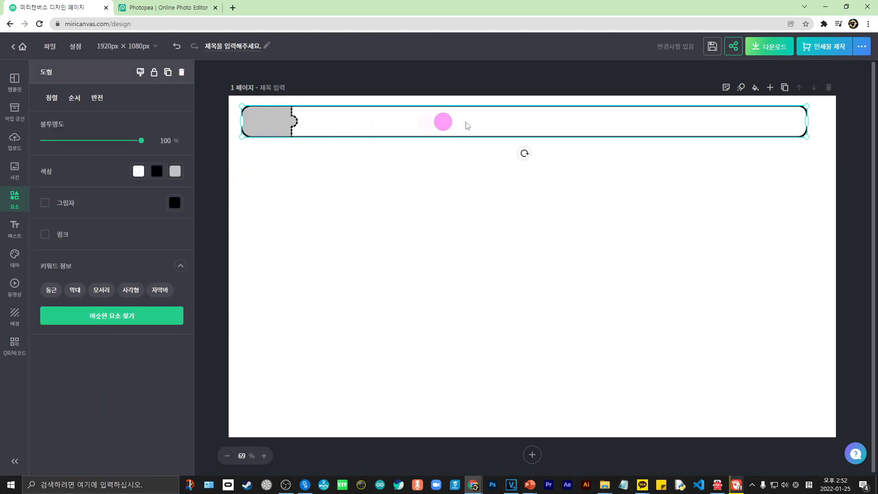
mouse_move(764, 122)
left_mouse_down()
mouse_move(774, 127)
mouse_move(764, 127)
left_mouse_up()
left_click(397, 232)
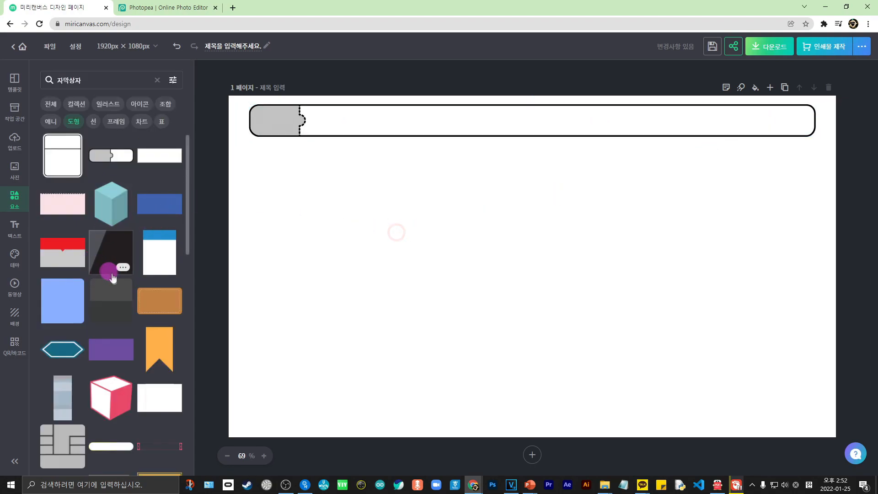
Step: Add the white rounded bar with the yellow-to-teal outline below the first bar and stretch it to the same width
scroll(150, 347, "down", 3)
scroll(149, 344, "down", 1)
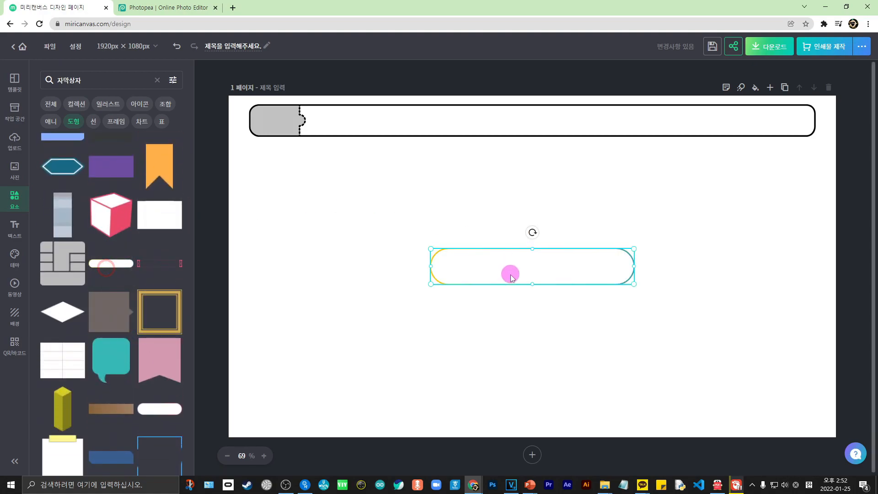
left_click_drag(509, 272, 329, 176)
left_click(464, 172)
left_click(442, 171)
left_click_drag(453, 169, 807, 171)
left_click(628, 245)
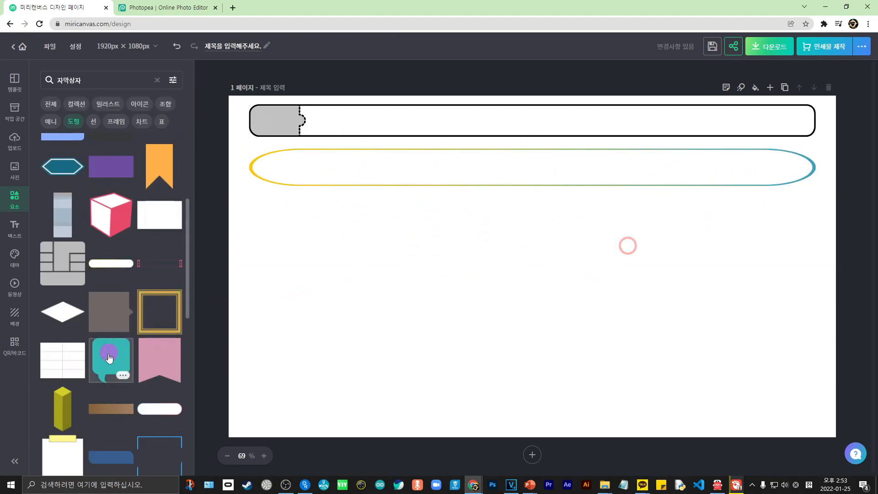
Step: Add the blue bar with two rounded corners as the third row, stretch it across the page and reduce its height
scroll(125, 347, "down", 4)
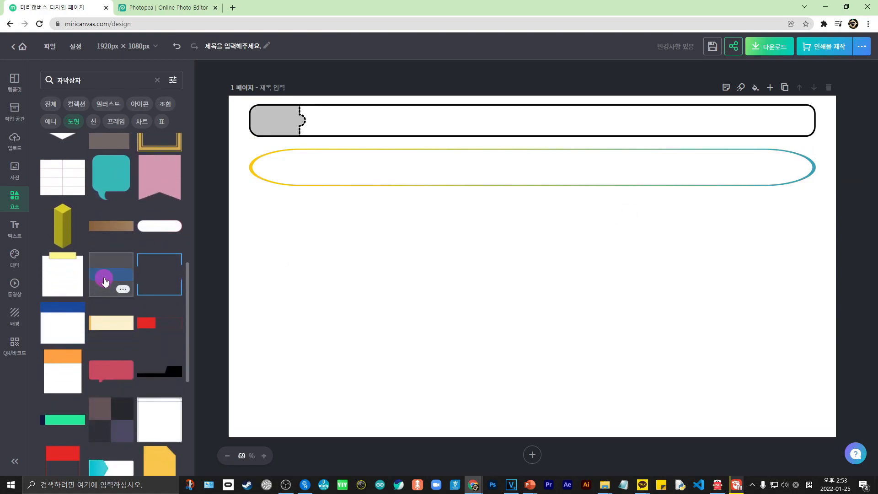
left_click(103, 281)
left_click_drag(489, 271, 313, 234)
left_click_drag(453, 226, 811, 227)
left_click_drag(529, 254, 529, 230)
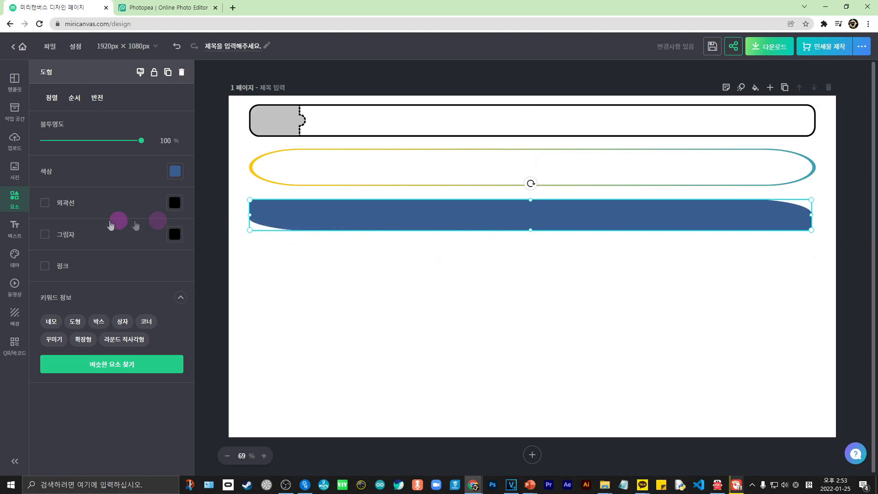
Step: Change the third bar's colour from the blue fill to black (#000000)
left_click(172, 174)
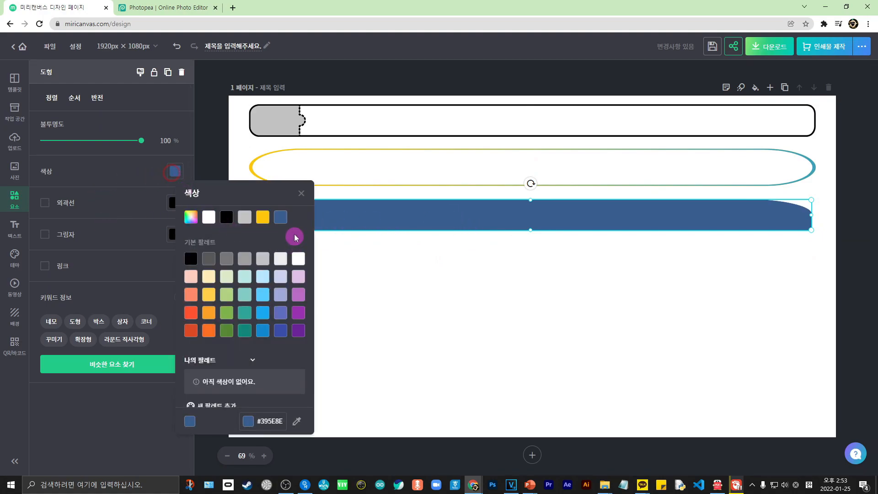
left_click(229, 221)
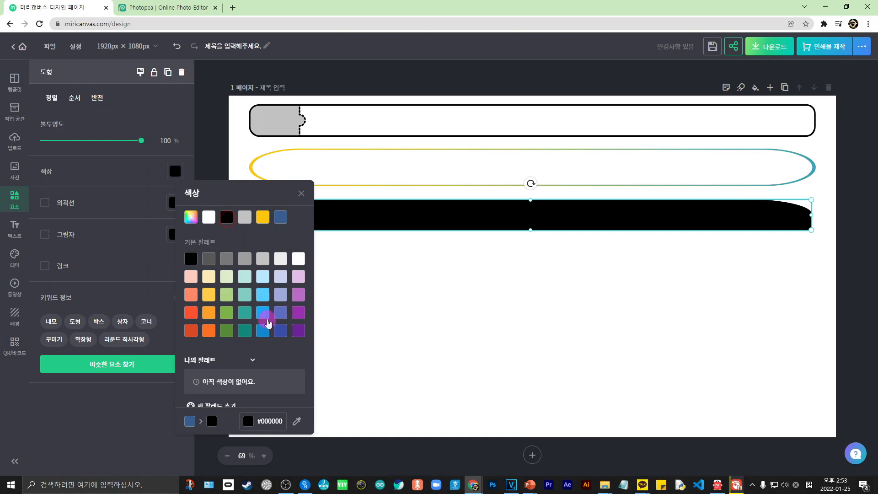
left_click(382, 290)
left_click(382, 289)
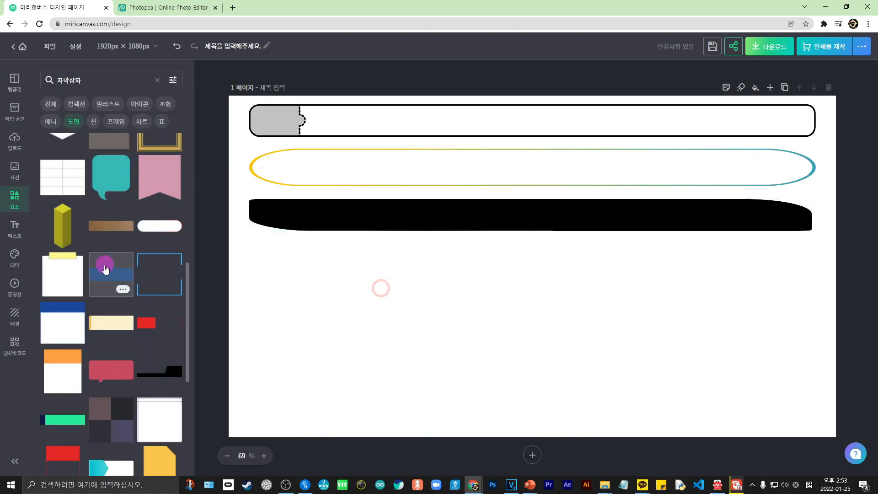
scroll(105, 336, "down", 3)
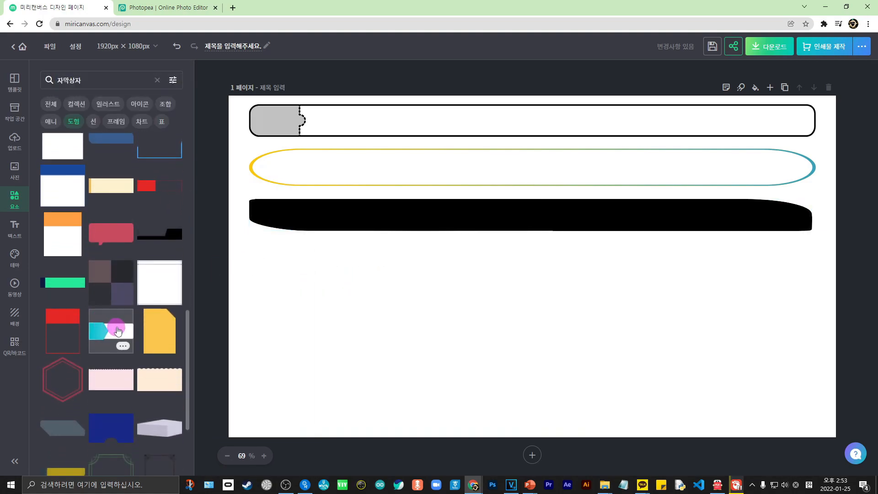
left_click(115, 330)
left_click_drag(492, 267, 314, 288)
left_click_drag(454, 282, 812, 280)
key("Delete")
Step: Add the blue arrow bar with the white circle below the black bar and stretch it to the width of the bars above
left_click(67, 270)
left_click_drag(441, 281, 363, 281)
left_click_drag(447, 304, 815, 263)
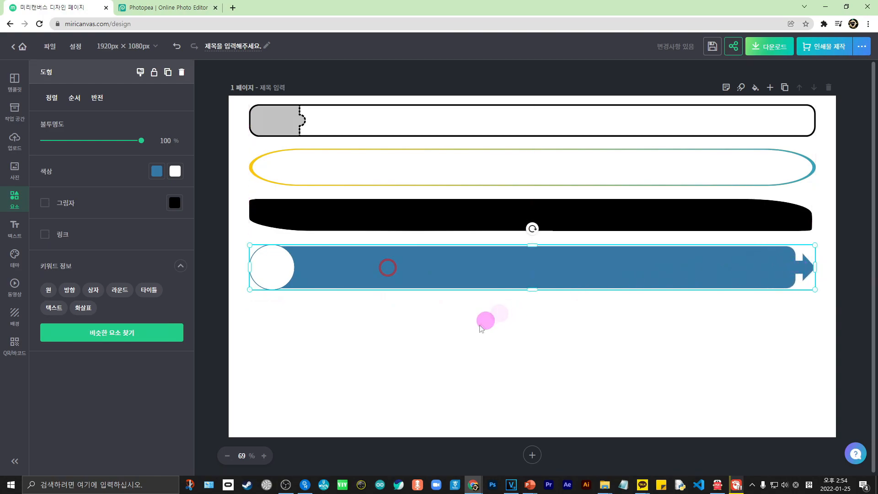
left_click(476, 327)
left_click_drag(440, 283, 440, 283)
left_click(437, 324)
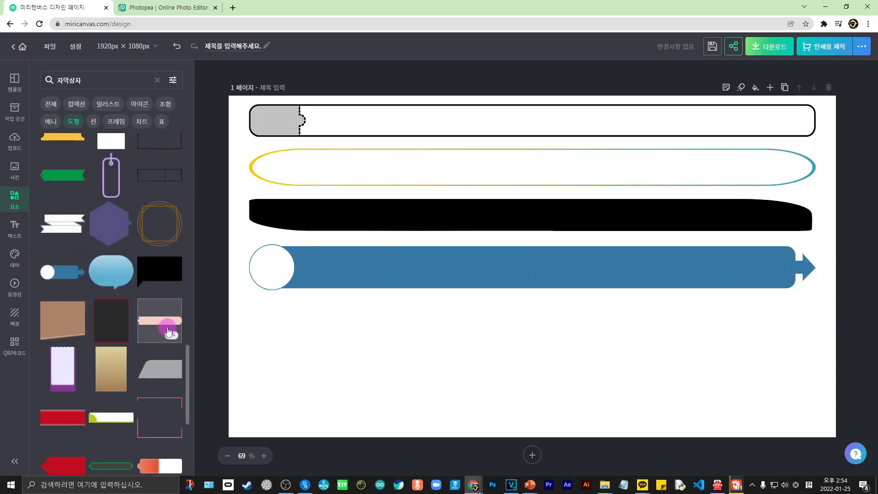
Step: Add the white bar with the olive quarter circle and underline below the blue arrow bar and stretch it across the page
scroll(137, 315, "down", 3)
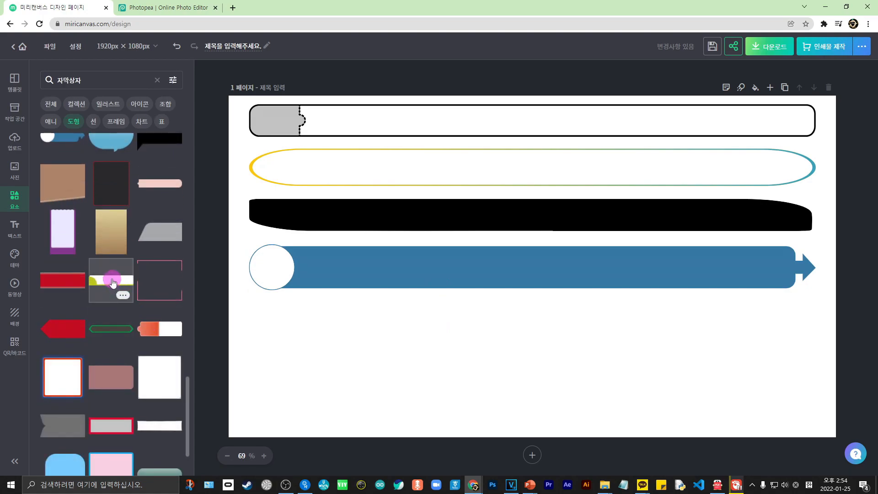
left_click(112, 282)
left_click_drag(498, 251, 321, 306)
left_click_drag(452, 328, 811, 329)
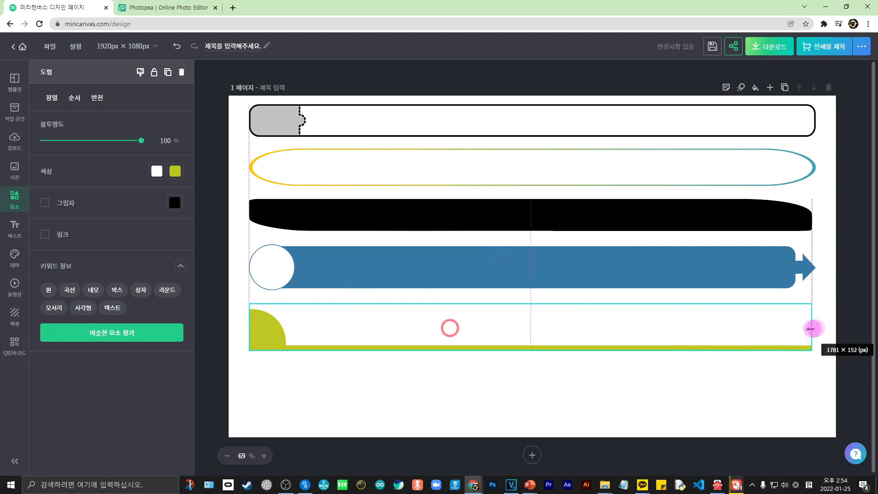
left_click(678, 398)
Step: Add the white bar with the pale yellow end block as the last row and stretch it to match the bars above
scroll(117, 351, "down", 2)
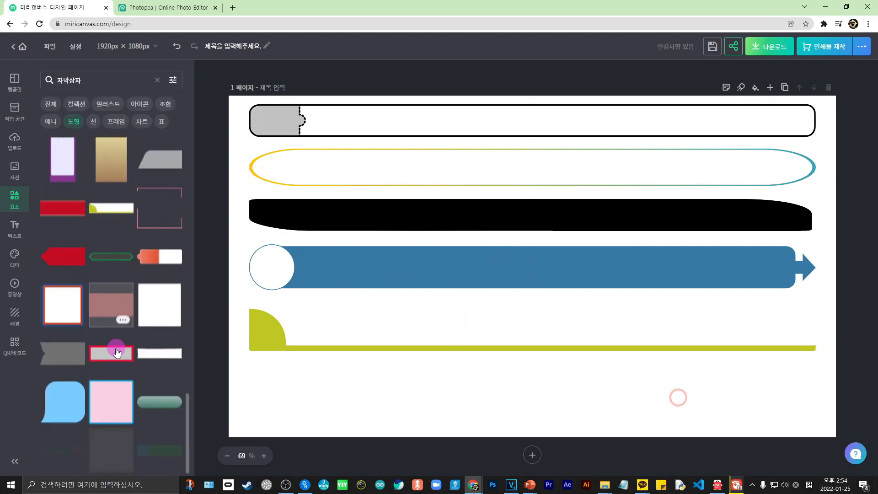
scroll(117, 351, "down", 7)
scroll(117, 351, "down", 3)
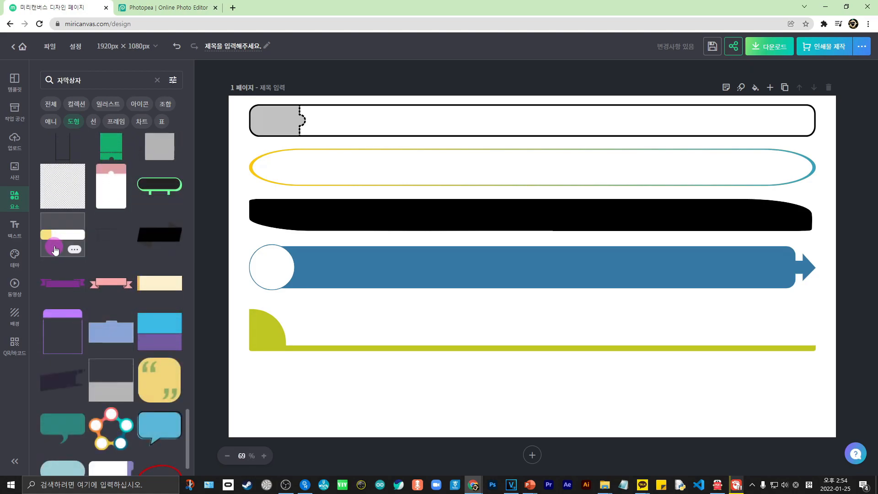
left_click(55, 249)
left_click_drag(510, 262, 334, 390)
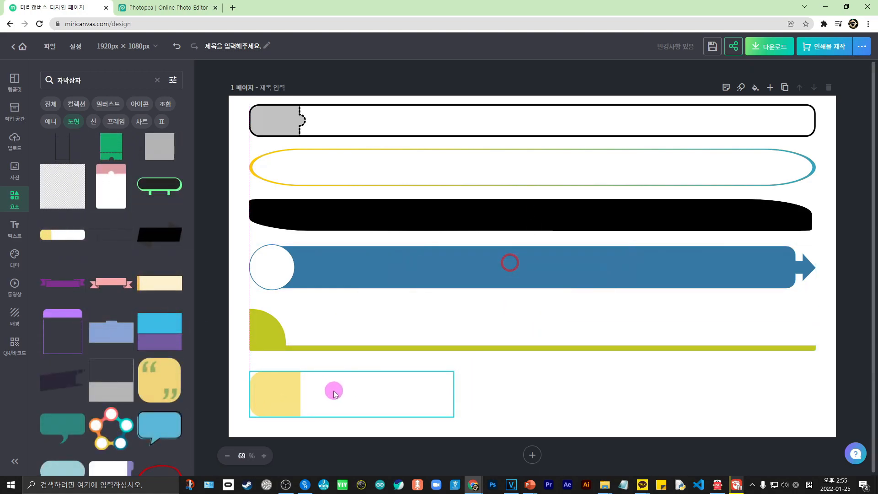
left_click_drag(454, 394, 816, 392)
left_click(832, 396)
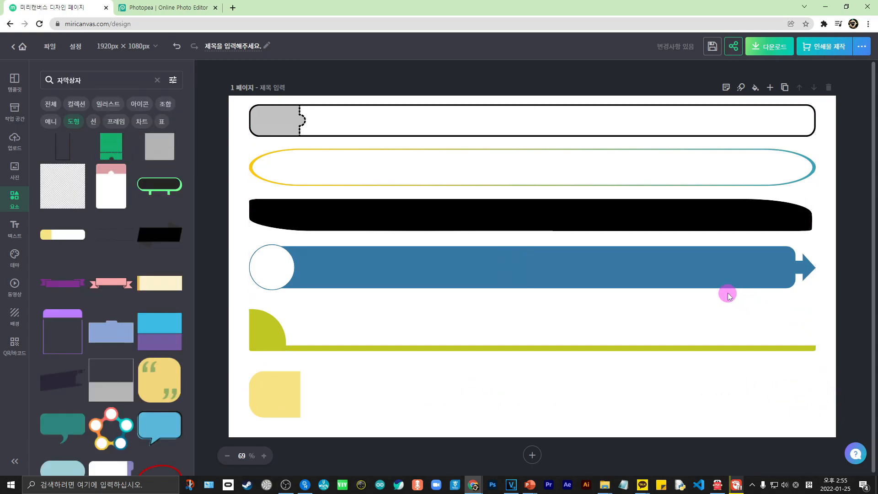
Step: Download the design for web use as a PPT file with the option 개별 요소 이미지화 (권장)
left_click(782, 47)
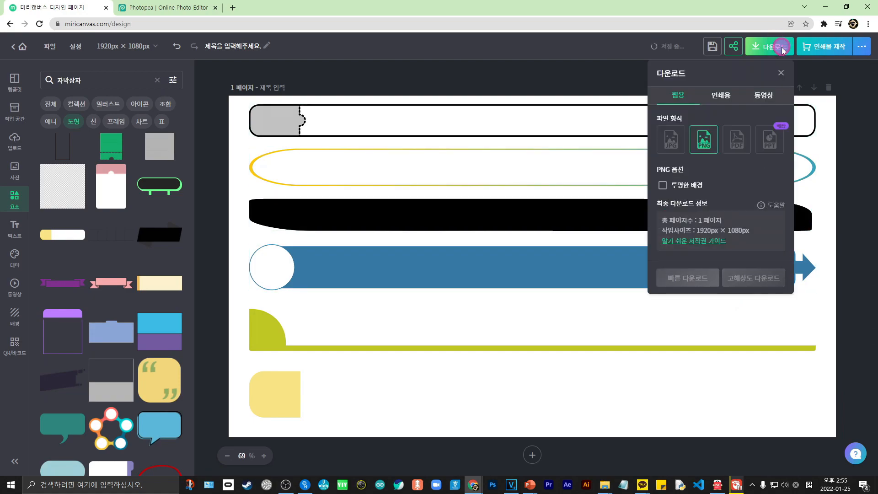
left_click(769, 150)
left_click(776, 186)
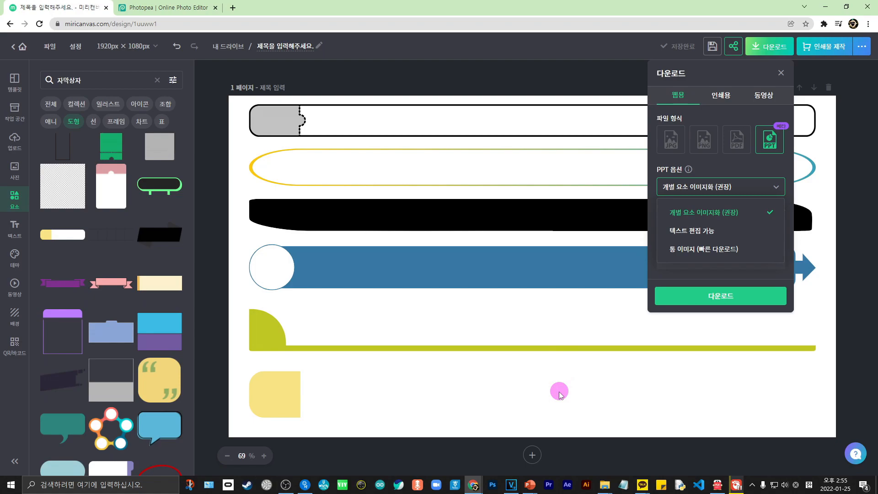
left_click(709, 302)
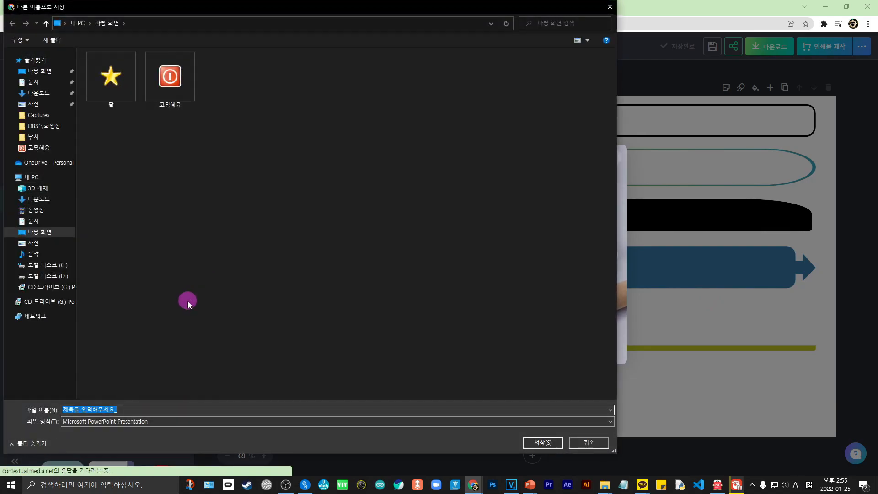
Step: Save the downloaded presentation on the desktop under the file name "자막바"
type("wk")
key("Hangul")
type("자막")
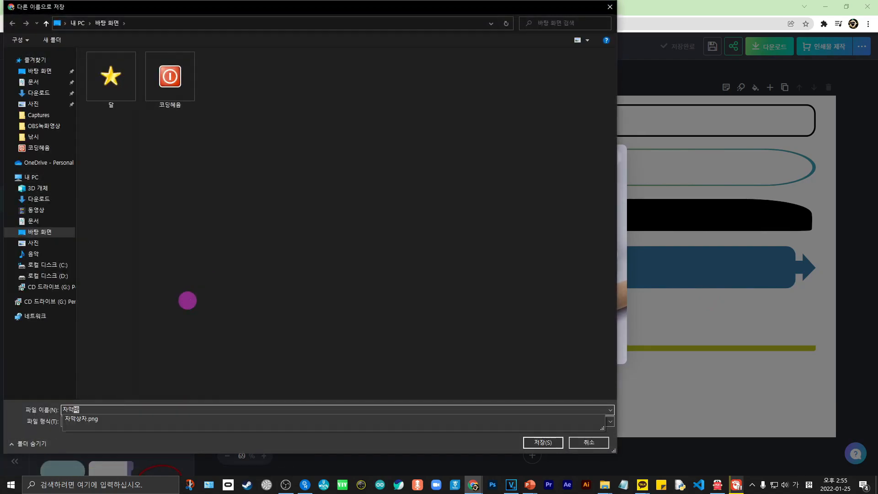
type("바")
key("Return")
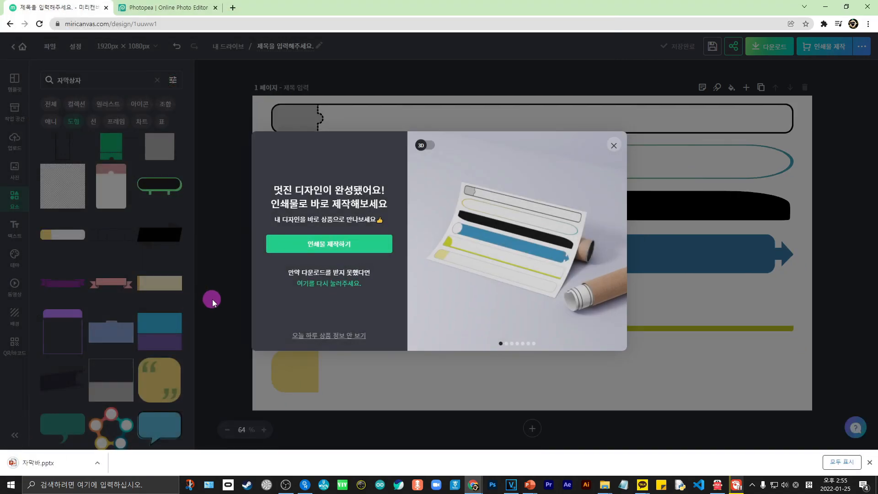
Step: Open the downloaded 자막바.pptx in PowerPoint, enable editing and select the bars one by one to check that they are separate objects
left_click(613, 146)
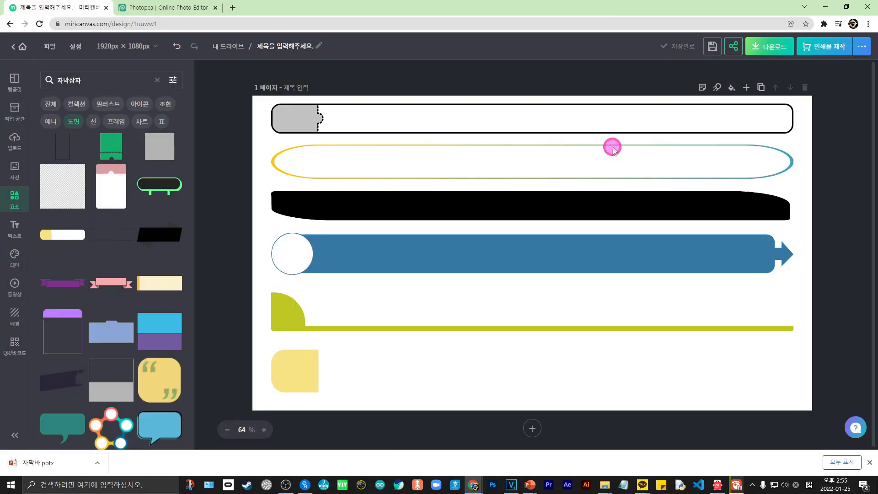
left_click(27, 463)
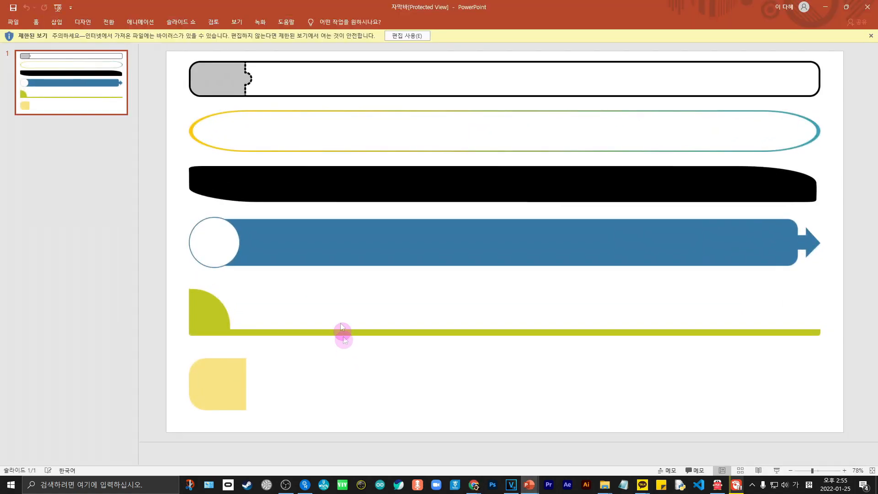
left_click(429, 37)
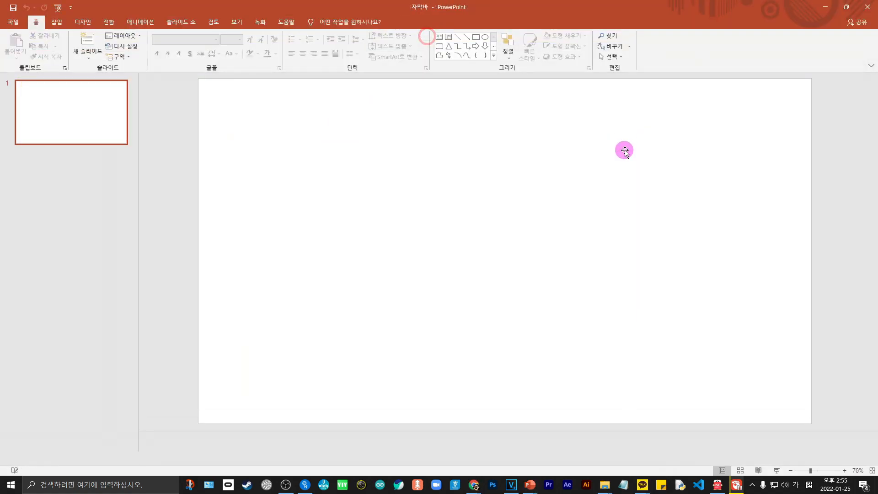
left_click(535, 116)
left_click(531, 149)
left_click(525, 199)
left_click(528, 255)
left_click(523, 326)
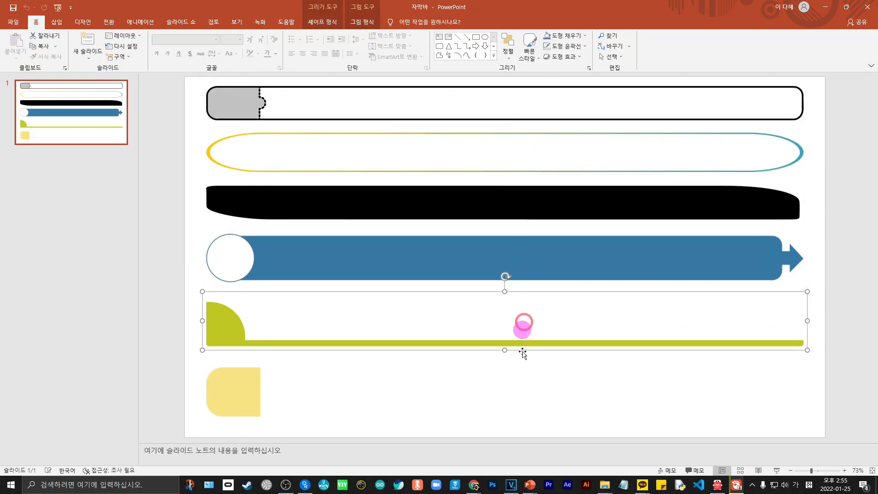
Step: Save the topmost bar with the grey ticket end as a picture named 자막바1 on the desktop
left_click(588, 114)
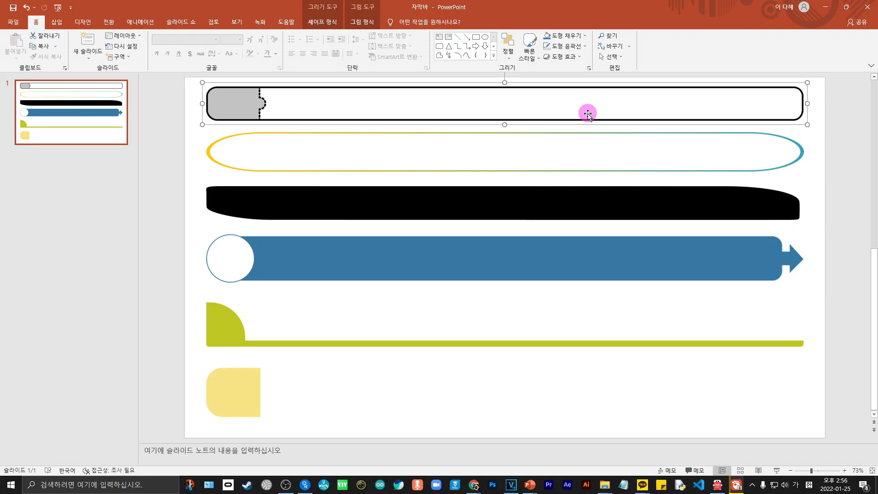
right_click(587, 114)
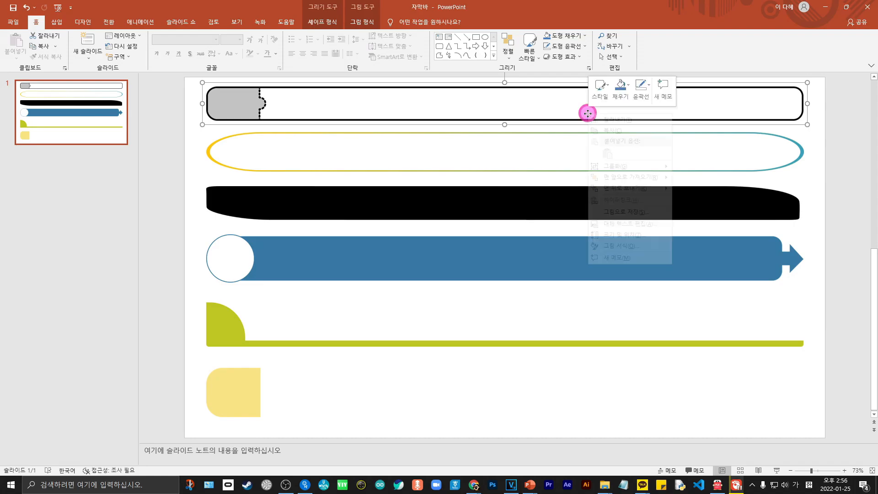
left_click(616, 215)
type("ㅈㅏ마ㄱ바")
key("Return")
key("Return")
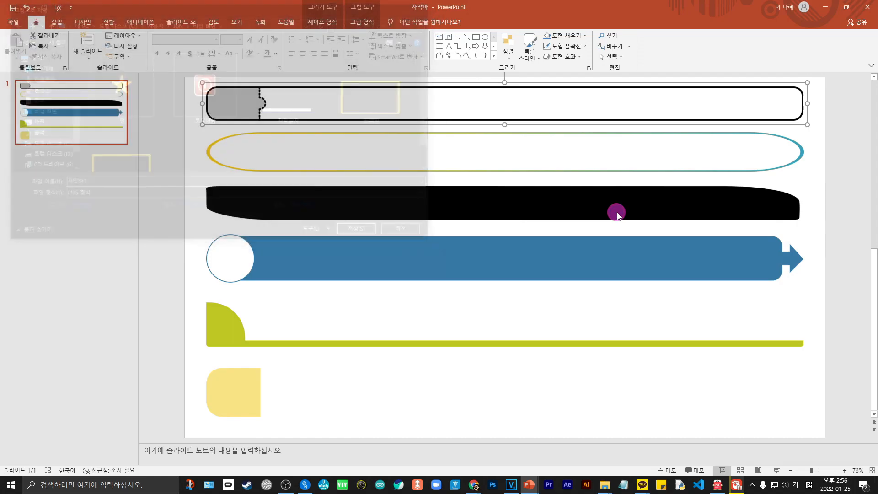
Step: Save the blue arrow bar with the white circle as a picture named 자막바2 on the desktop
left_click(506, 262)
right_click(505, 262)
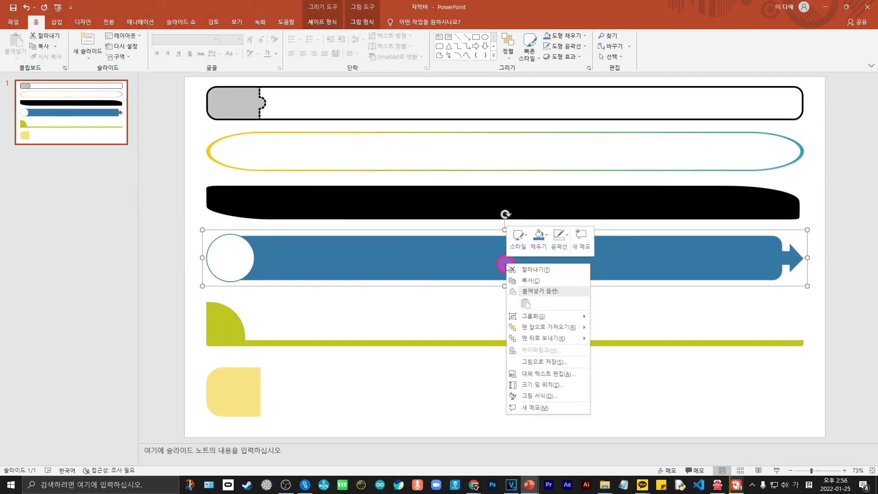
left_click(543, 362)
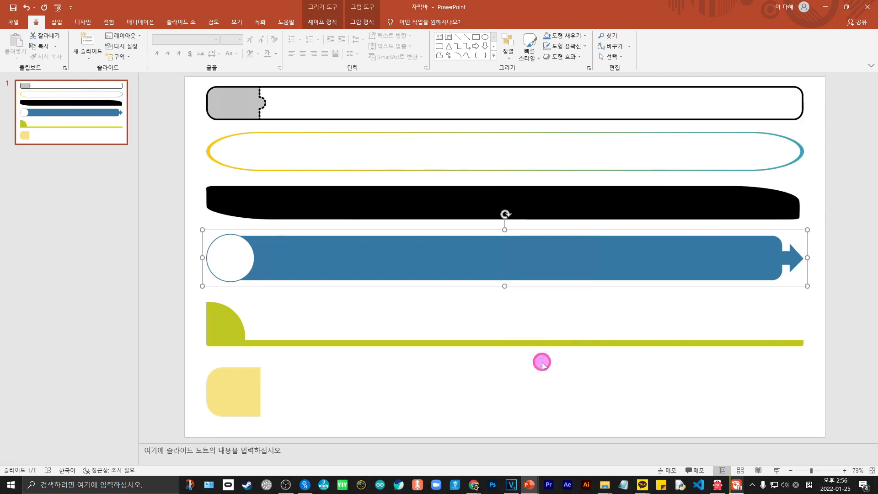
type("잠ㅏㄱ바")
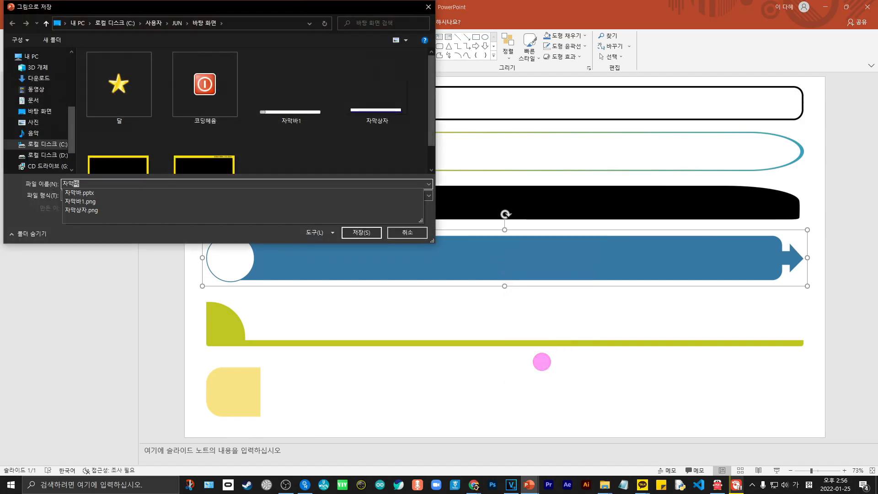
key("Return")
Step: Save the lowest bar with the pale yellow end block as a picture named 자막바3 on the desktop
left_click(489, 400)
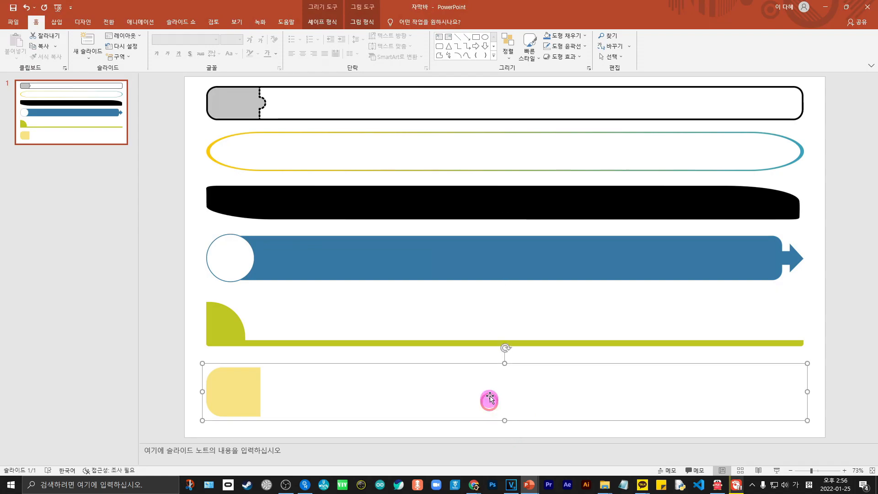
right_click(477, 386)
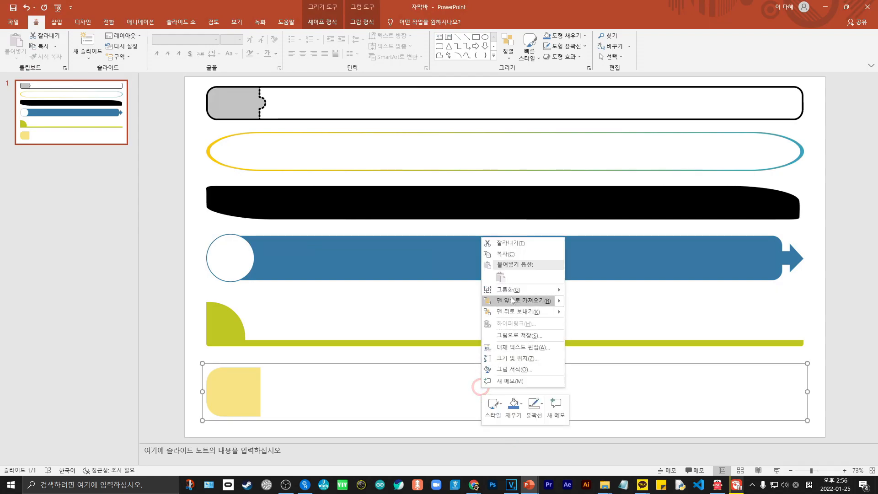
left_click(514, 338)
type("자막바")
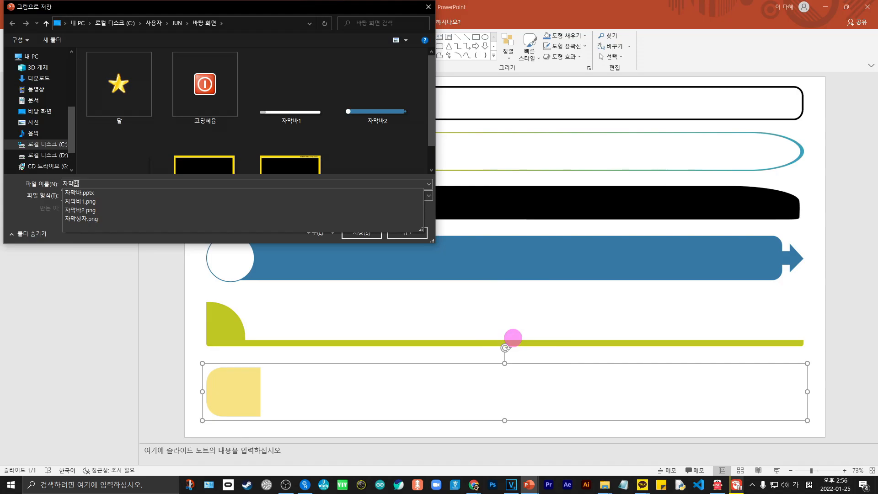
key("Return")
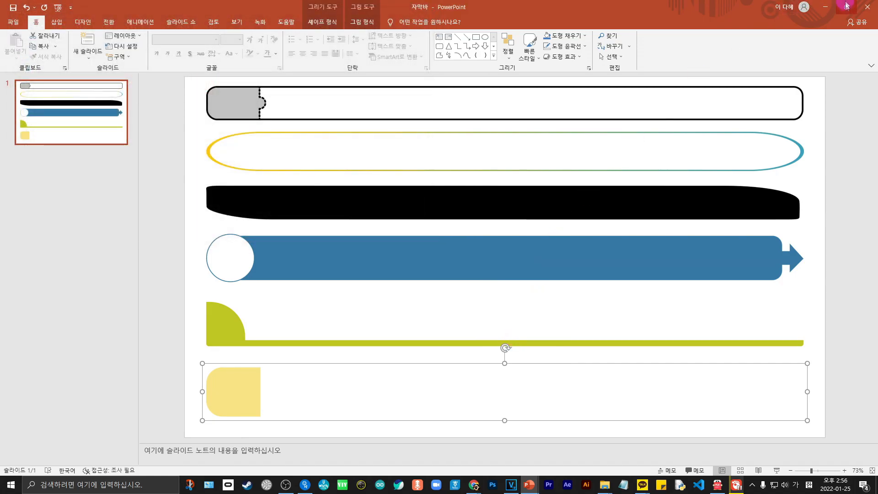
Step: Switch to VEGAS Pro, place 자막바1 after the 자막상자 event on track 2 and lengthen it by about 28 seconds
left_click(833, 8)
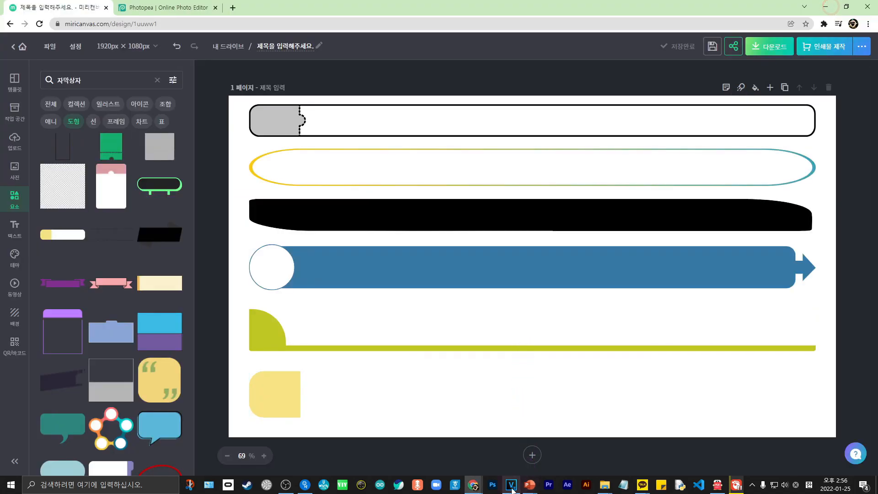
left_click(511, 484)
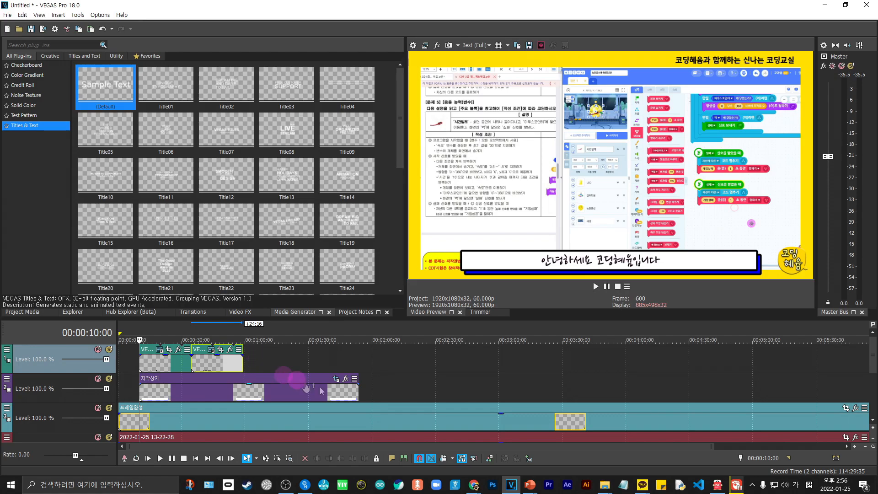
left_click(364, 395)
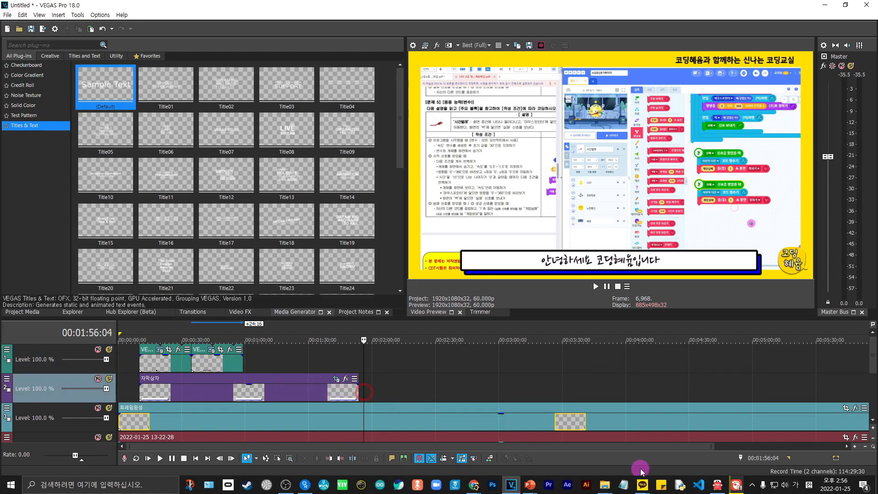
mouse_move(604, 485)
left_click(633, 454)
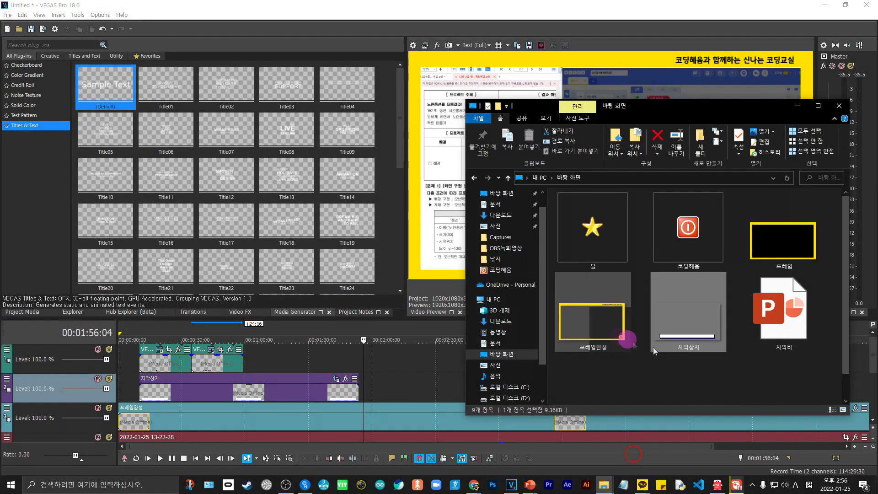
scroll(750, 331, "down", 1)
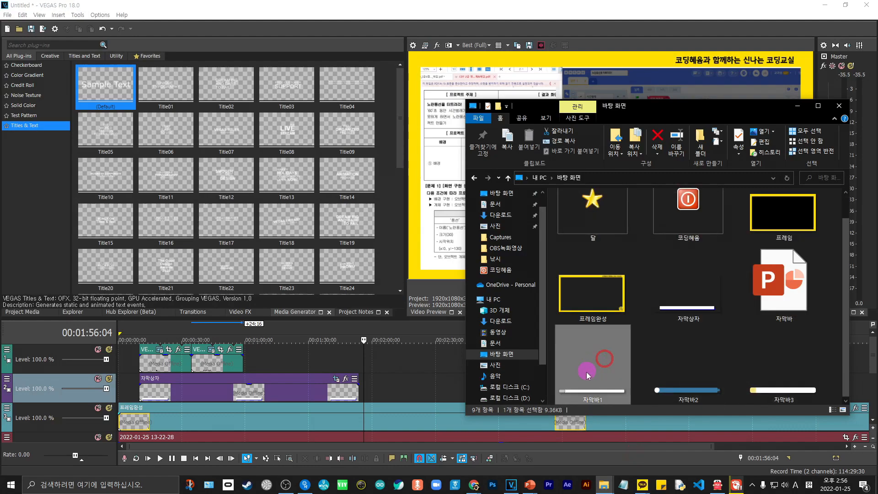
left_click_drag(475, 382, 372, 387)
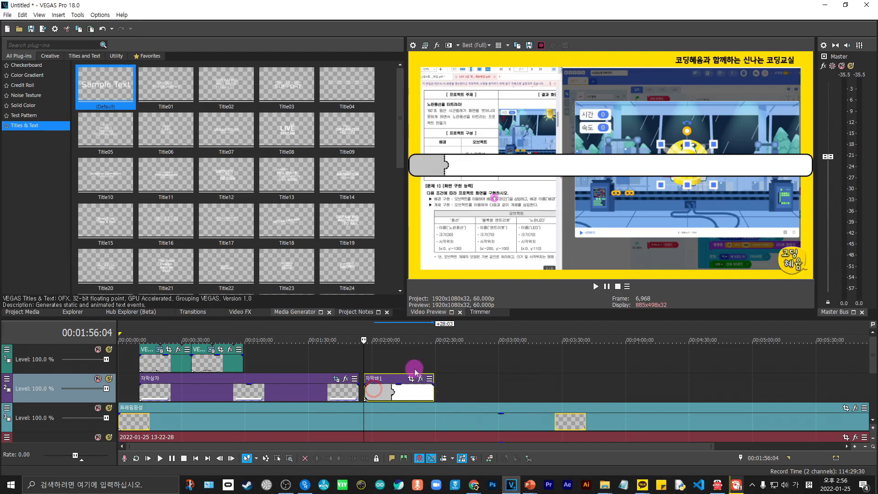
Step: Add 자막바2 from the desktop folder after 자막바1 on track 2 and lengthen it by about 30 seconds
left_click(453, 391)
mouse_move(604, 483)
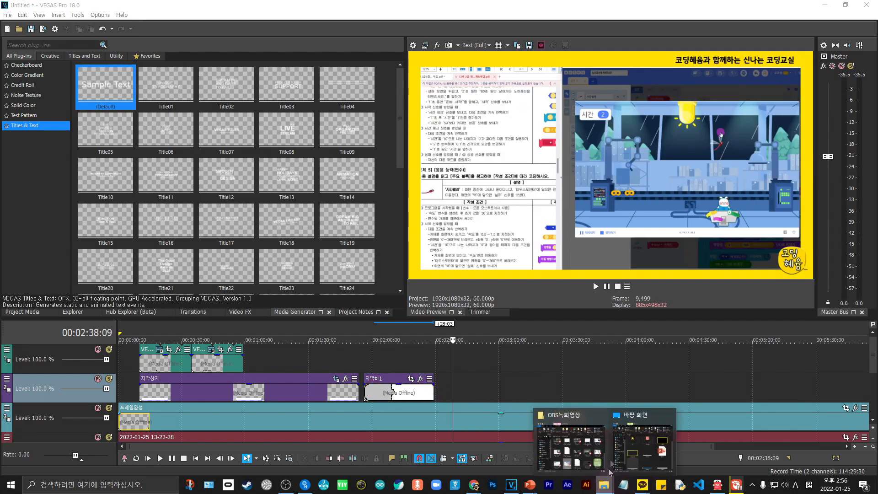
left_click(642, 445)
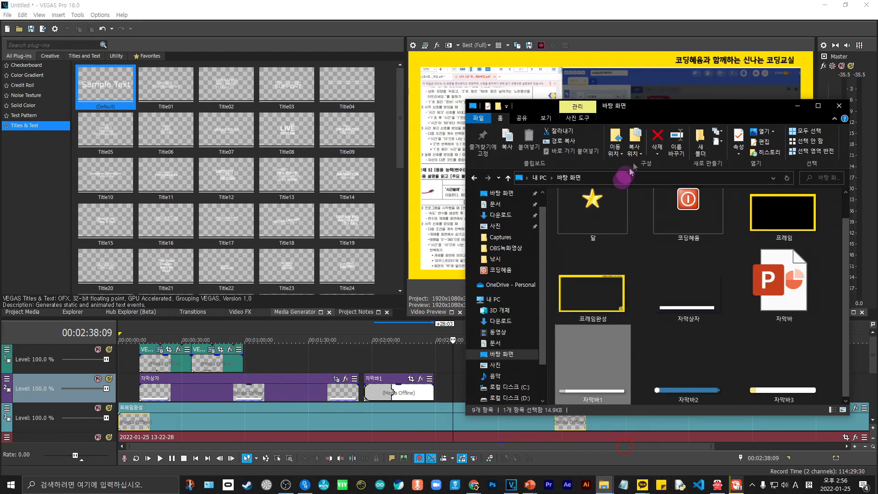
left_click_drag(666, 101, 651, 60)
scroll(653, 292, "down", 1)
left_click_drag(643, 283, 446, 398)
left_click_drag(513, 385, 517, 385)
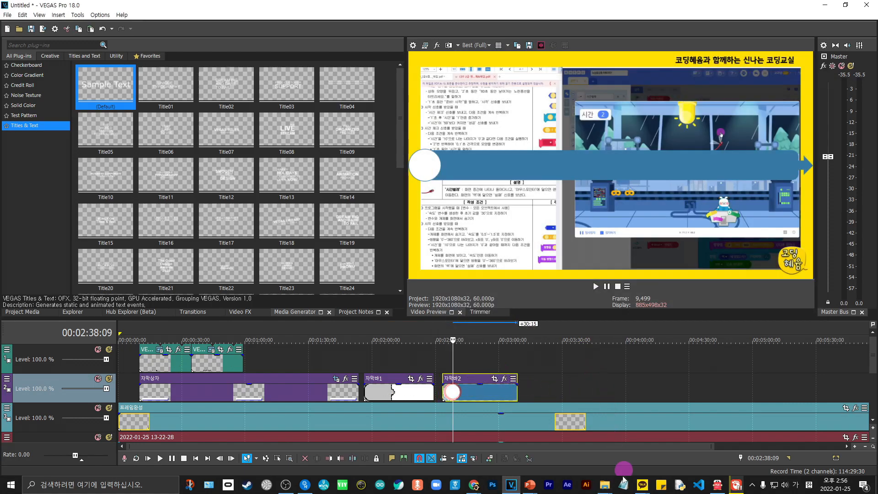
Step: Add 자막바3 from the desktop folder after 자막바2 on track 2 and lengthen it by about 30 seconds
left_click(605, 483)
left_click(752, 300)
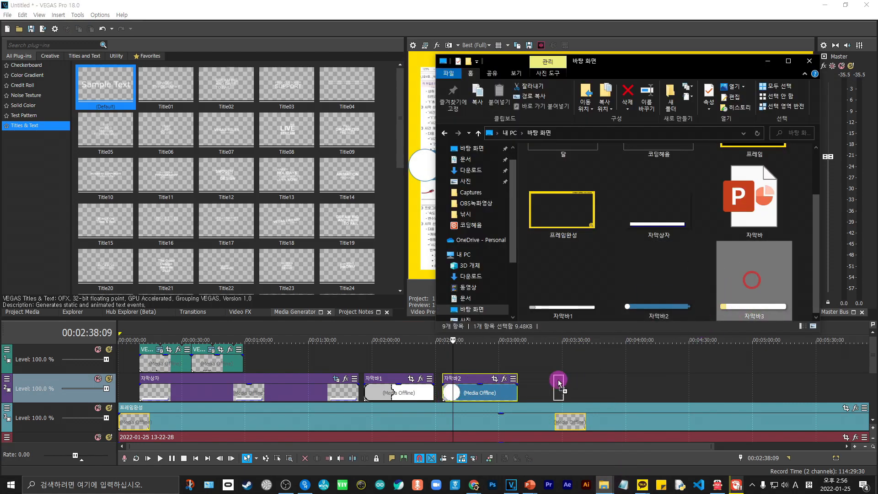
left_click_drag(531, 388, 601, 388)
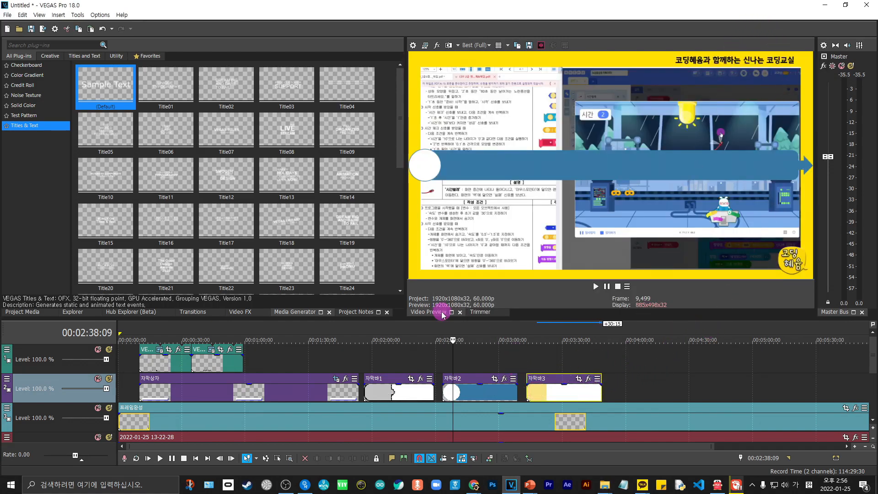
Step: Shrink the 자막바1 bar within the frame using Event Pan/Crop
left_click(398, 355)
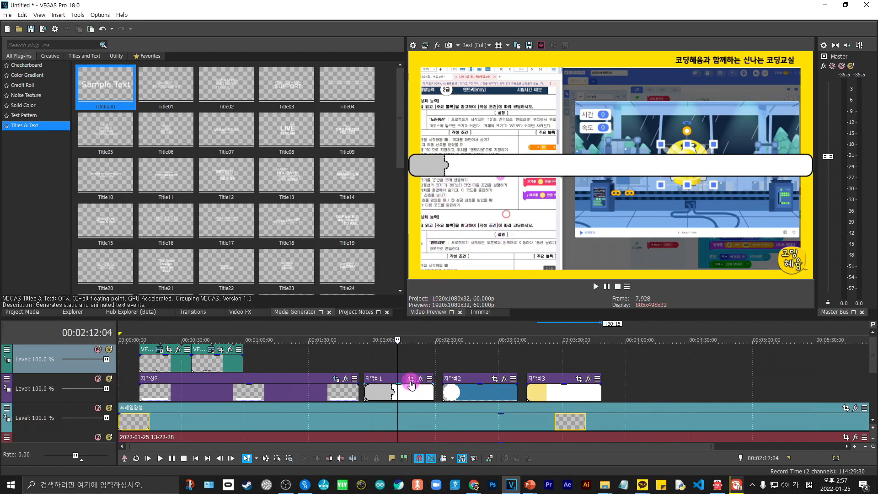
left_click(411, 383)
left_click(383, 328)
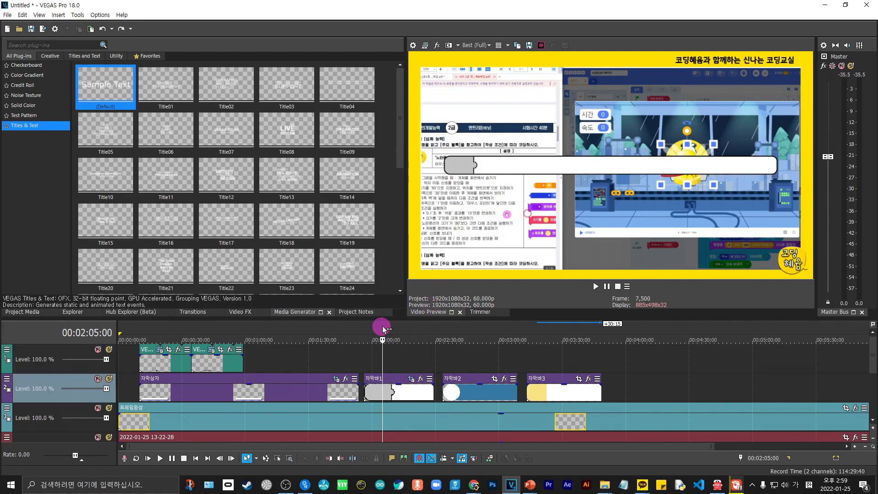
Step: Use Track Motion on track 2 to lower the caption bars to a Y position of about -425
right_click(27, 387)
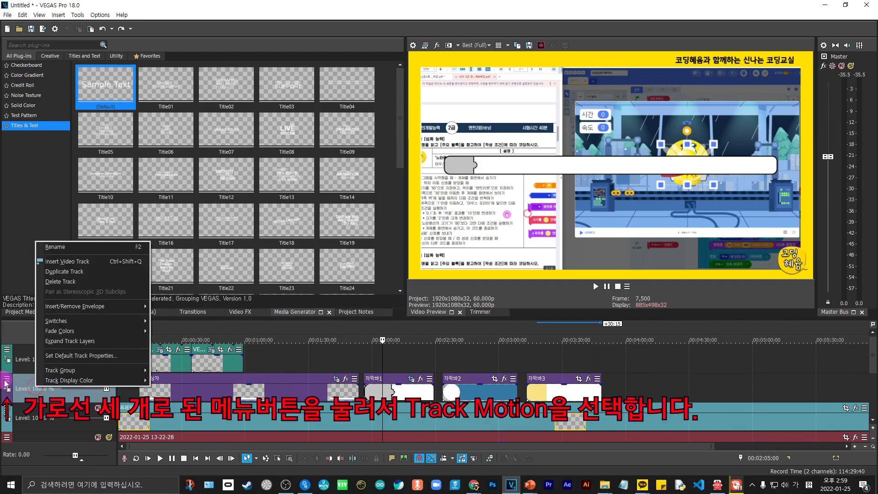
left_click(6, 379)
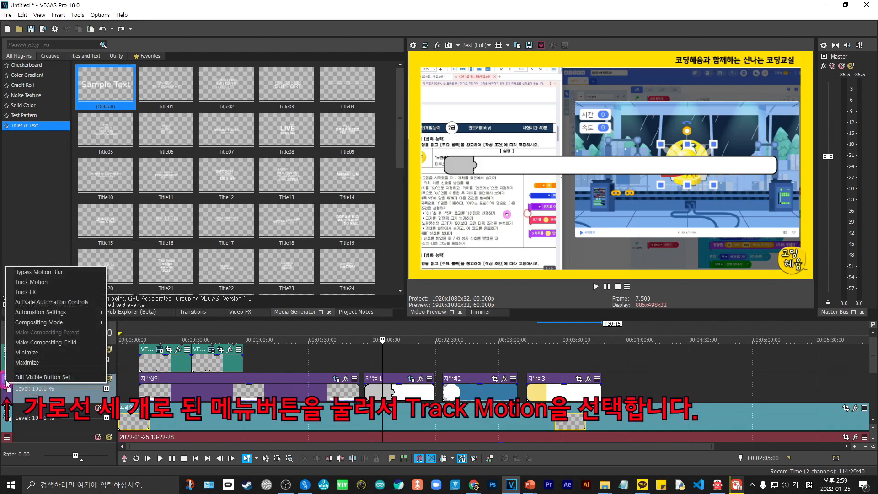
left_click(53, 283)
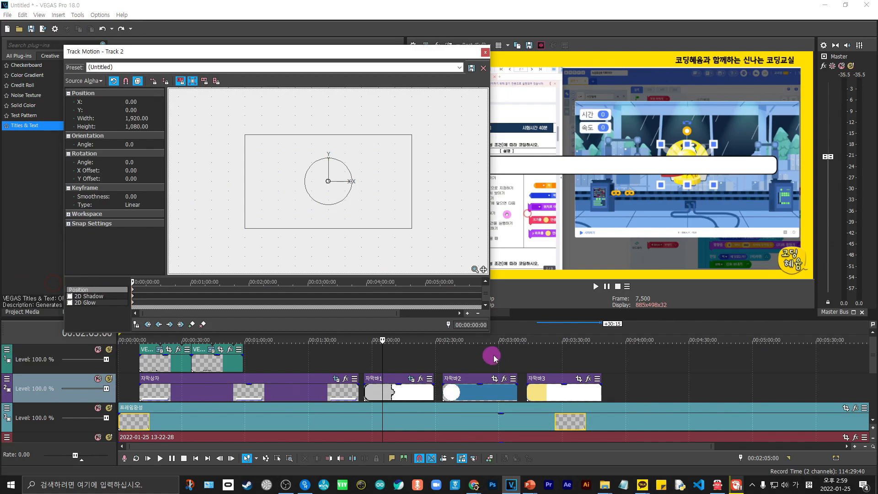
left_click_drag(490, 335, 425, 289)
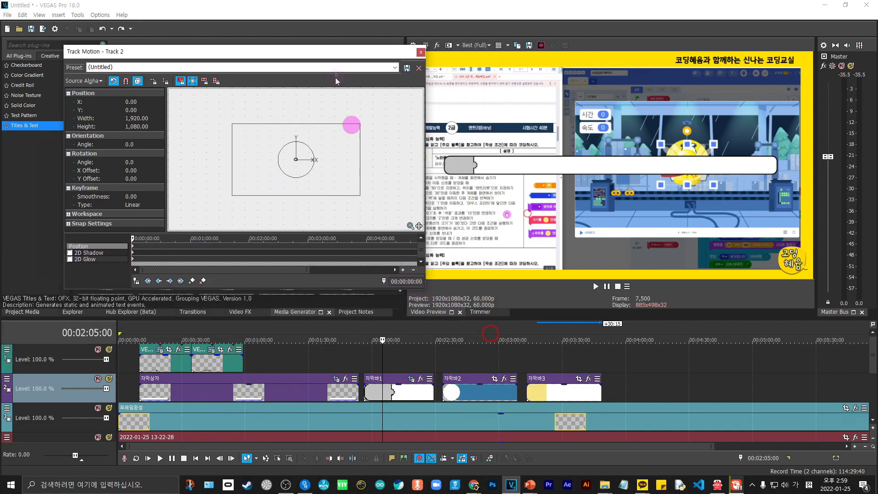
left_click_drag(336, 51, 292, 47)
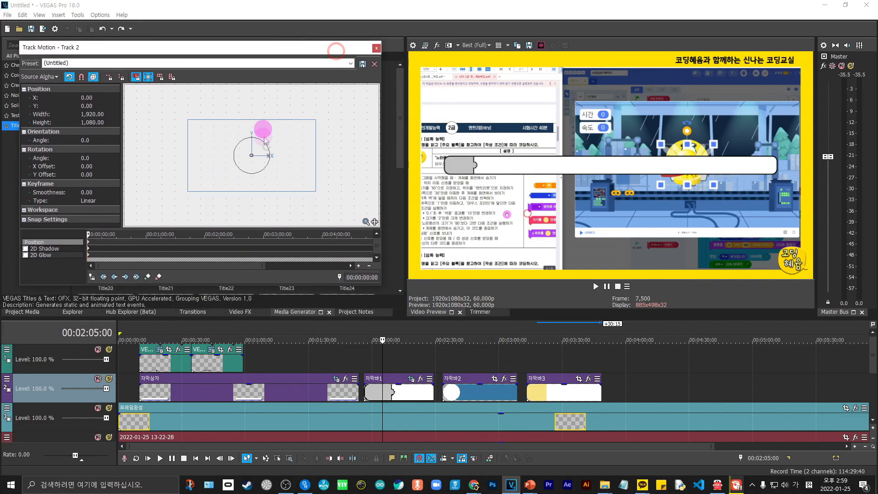
left_click_drag(293, 168, 302, 183)
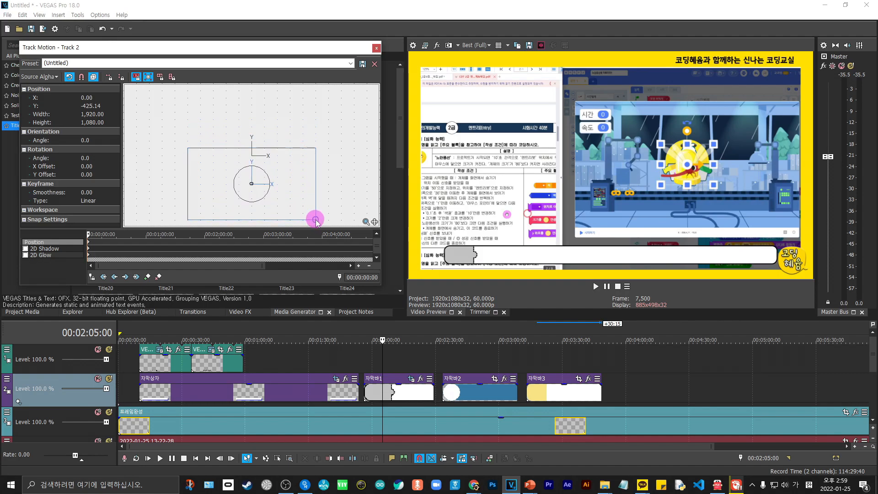
Step: Scale track 2 down to about 1,335 × 751 in Track Motion, checking the fit at the different caption bars
mouse_move(315, 219)
left_mouse_down()
mouse_move(311, 225)
mouse_move(310, 213)
mouse_move(315, 218)
left_mouse_up()
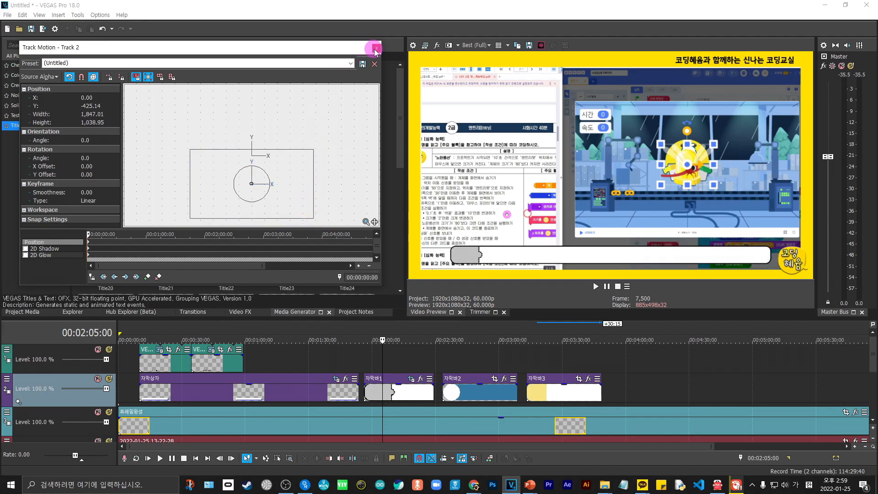
right_click(64, 398)
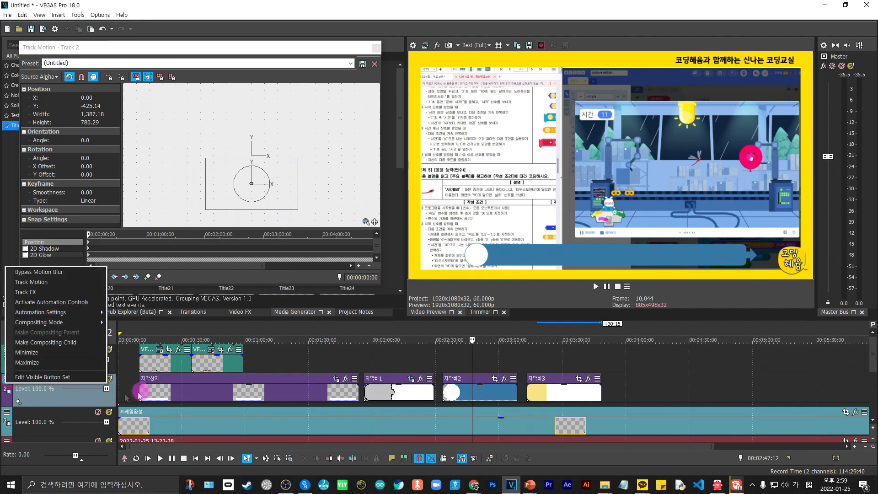
left_click(66, 402)
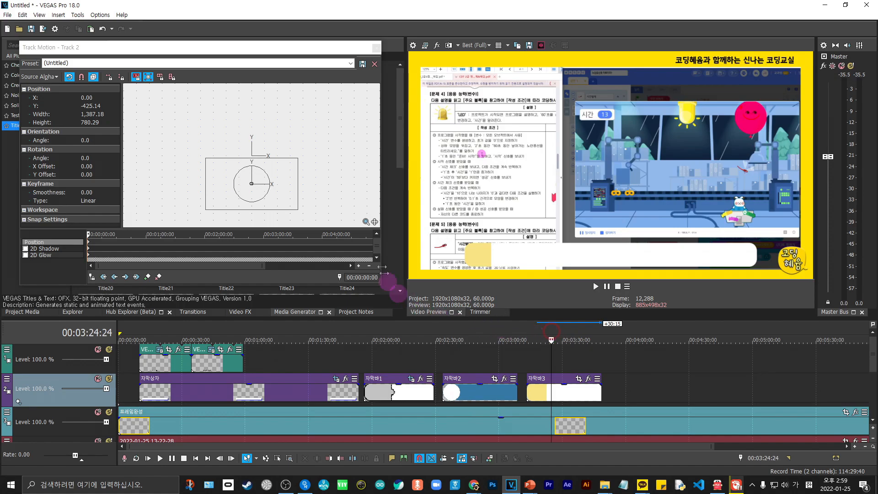
left_click_drag(298, 212, 297, 210)
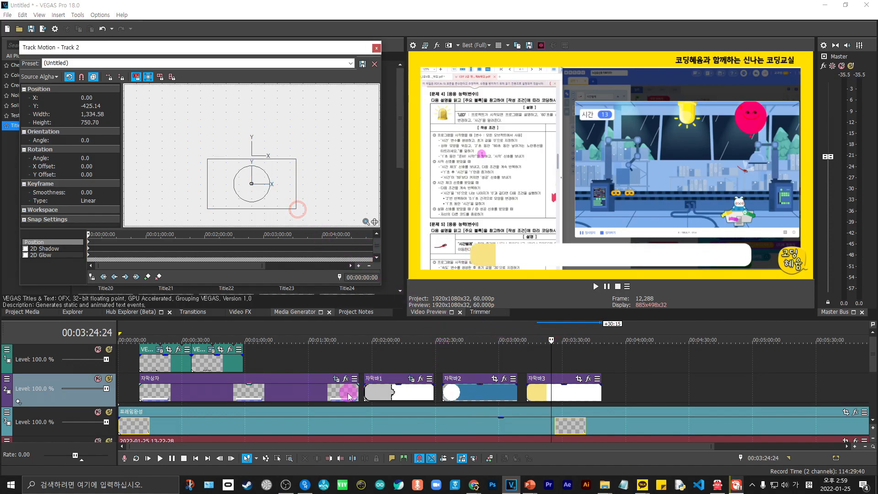
left_click(331, 332)
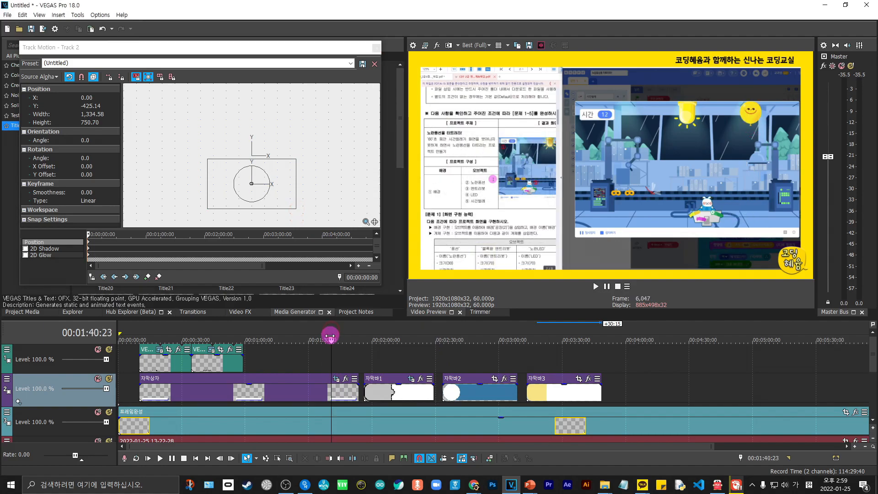